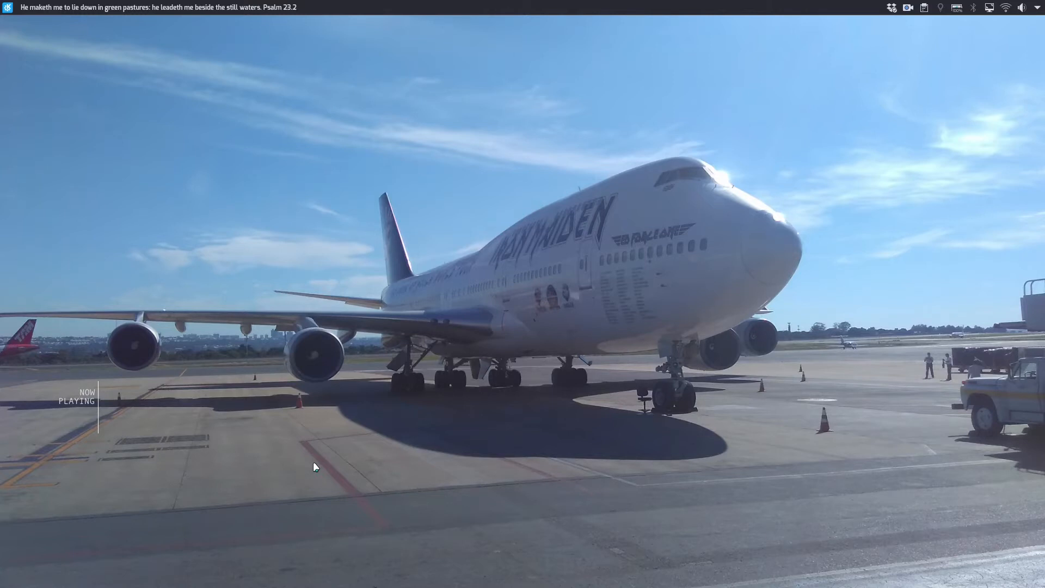
key("alt+Tab")
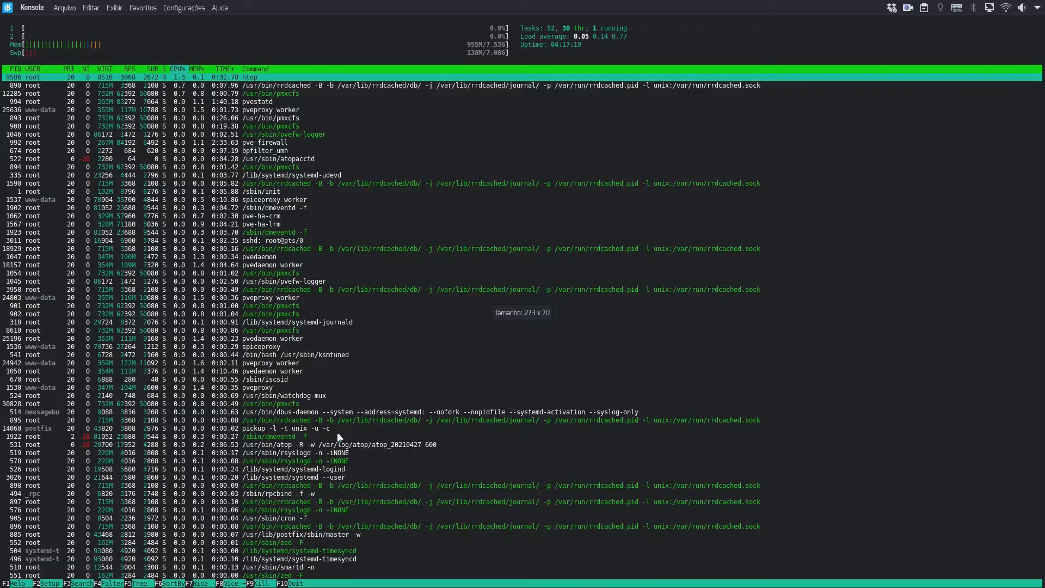
key("super+d")
key("ctrl+F3")
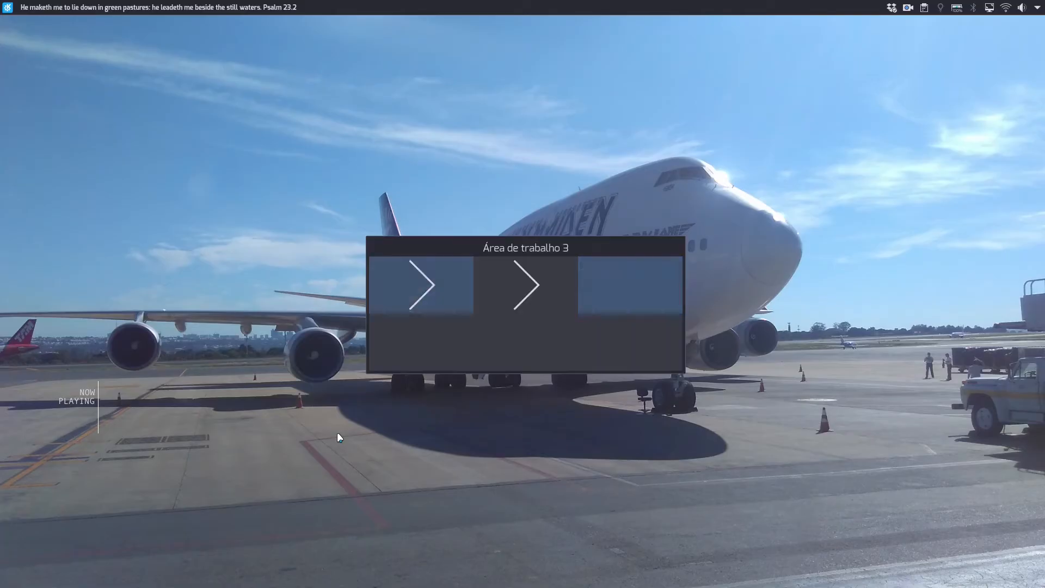
key("ctrl+F1")
Switch to Firefox, search the web for openmediavault in a new tab, and close that tab.
key("alt+Tab")
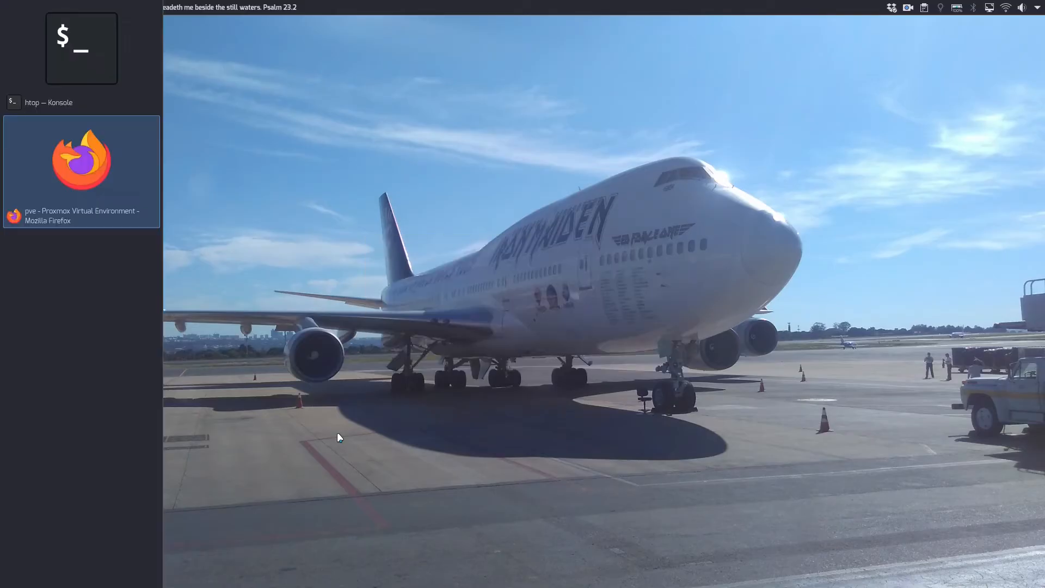
key("ctrl+t")
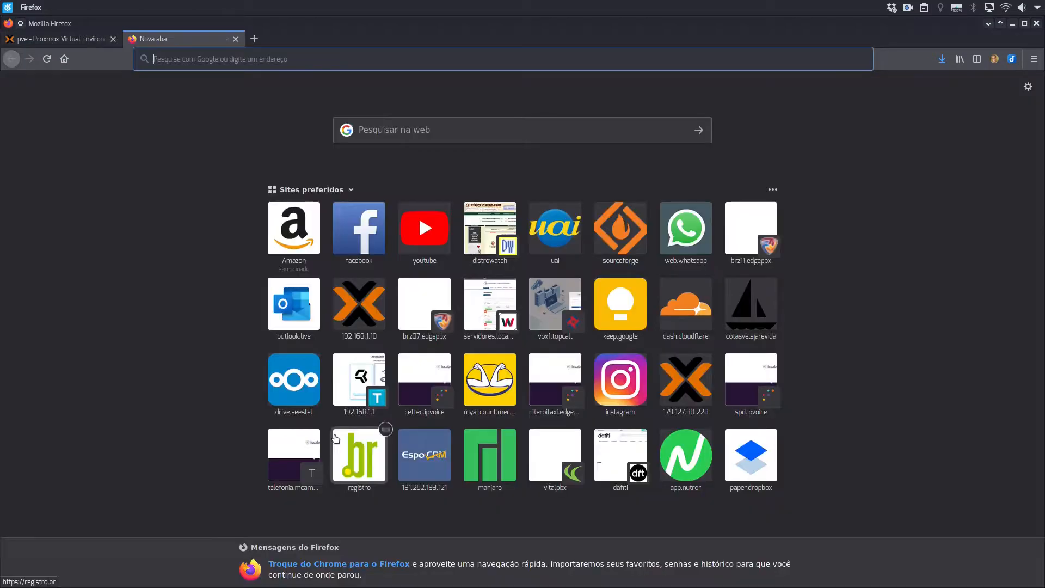
type("openmed")
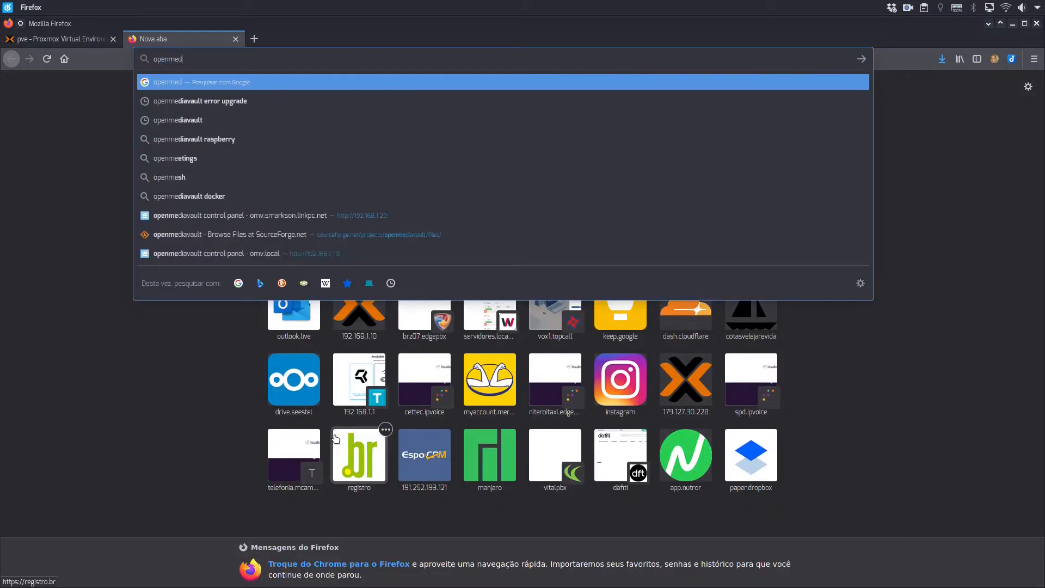
type("iavault")
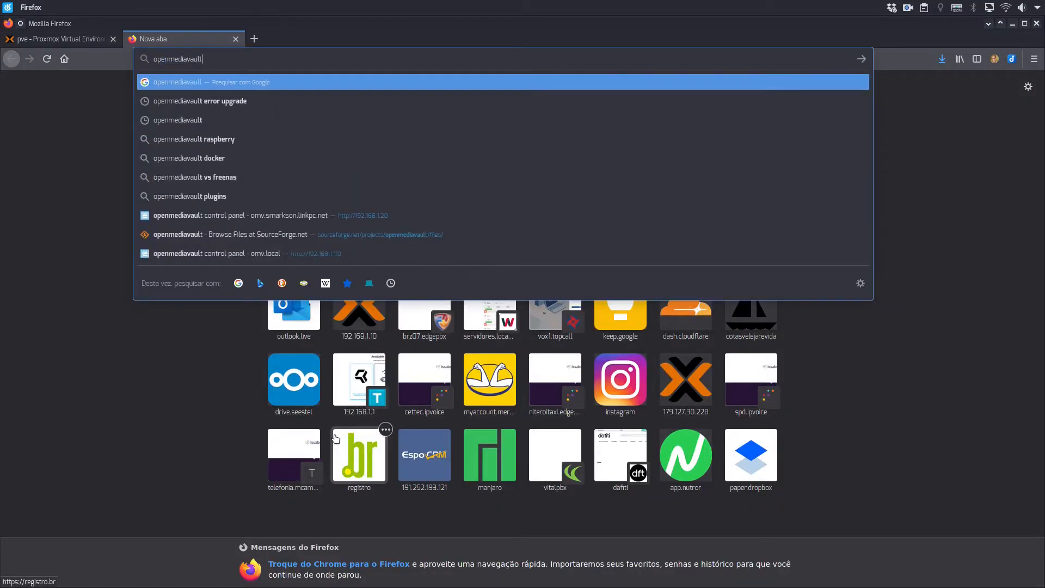
key("Return")
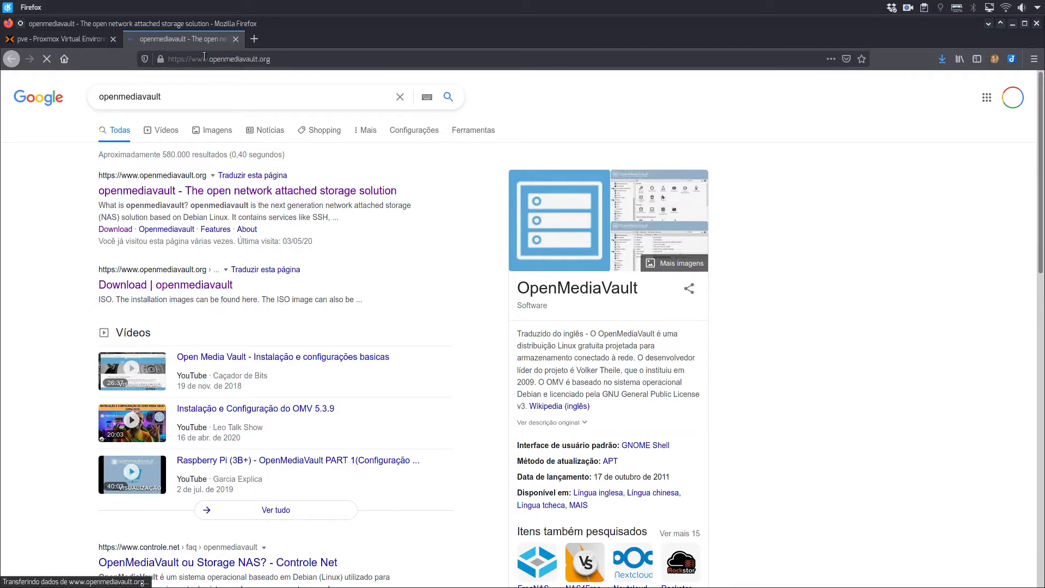
left_click(236, 39)
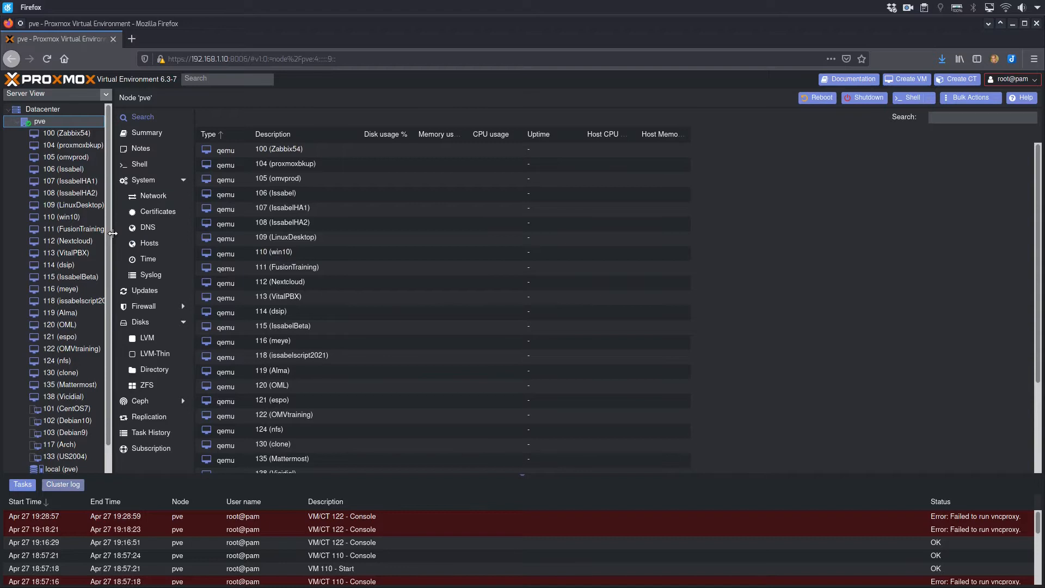
Widen the server tree and show the hardware configuration of virtual machine 122 (OMVtraining).
left_click_drag(113, 232, 134, 240)
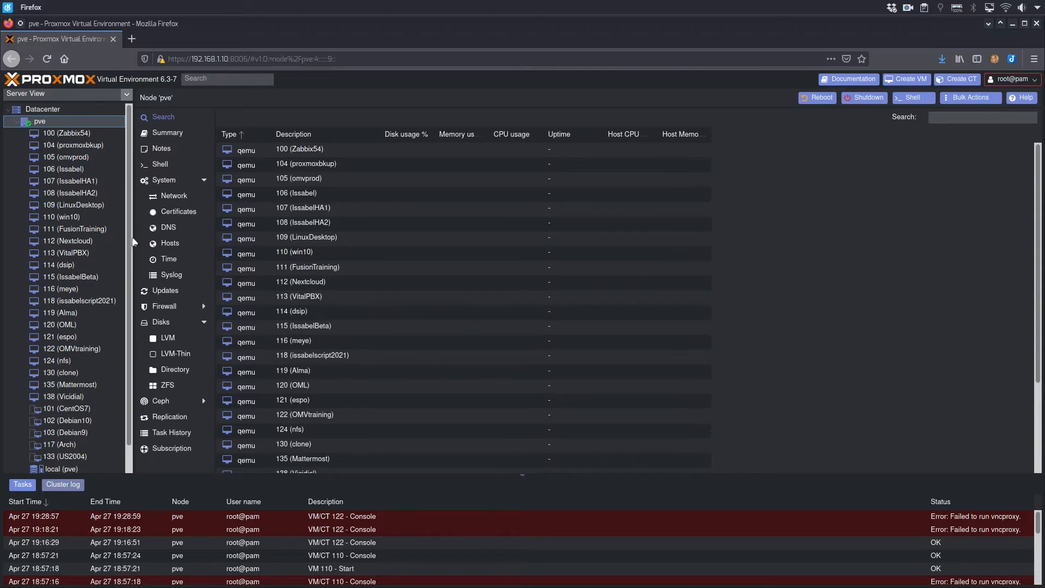
left_click(80, 348)
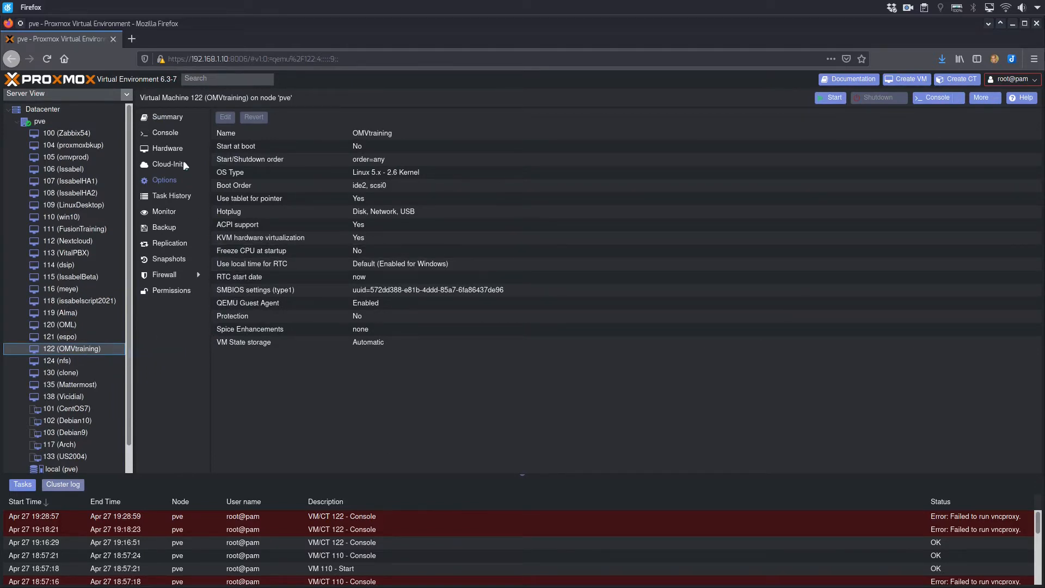
left_click(176, 148)
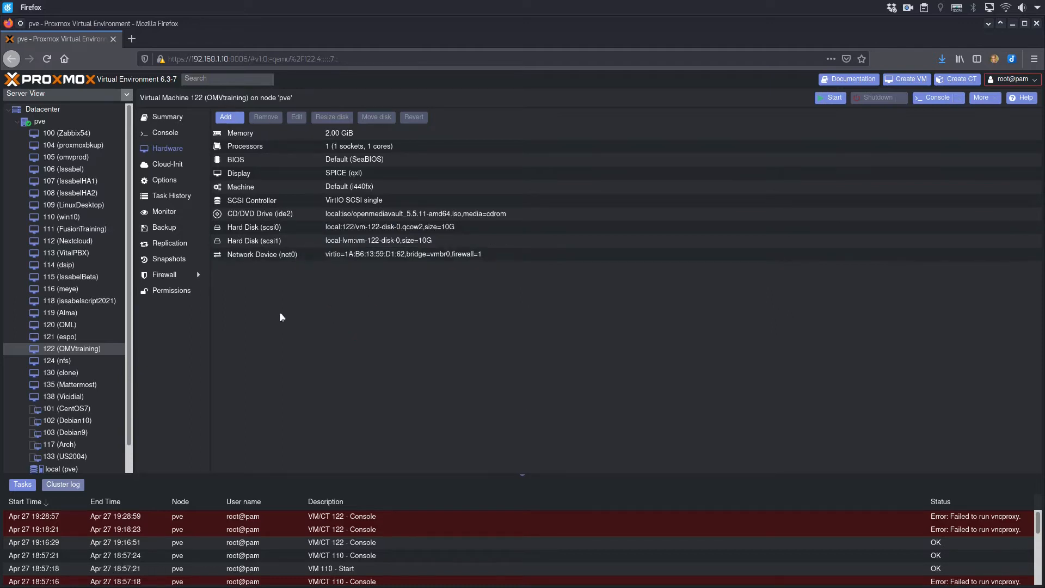
Start virtual machine 122 (OMVtraining) and launch Install from the openmediavault boot menu in its console.
left_click(834, 98)
left_click(164, 136)
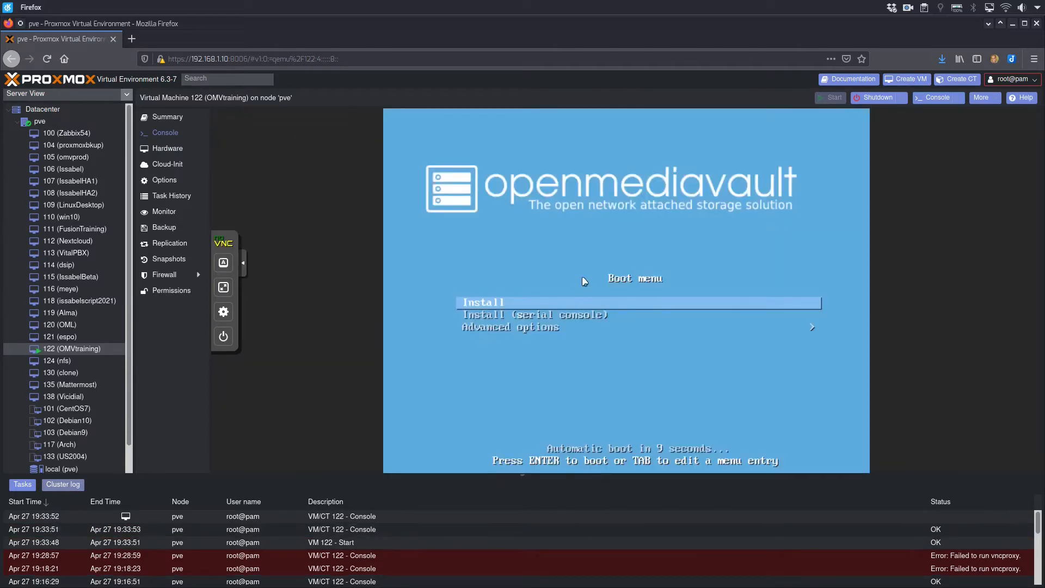
key("Return")
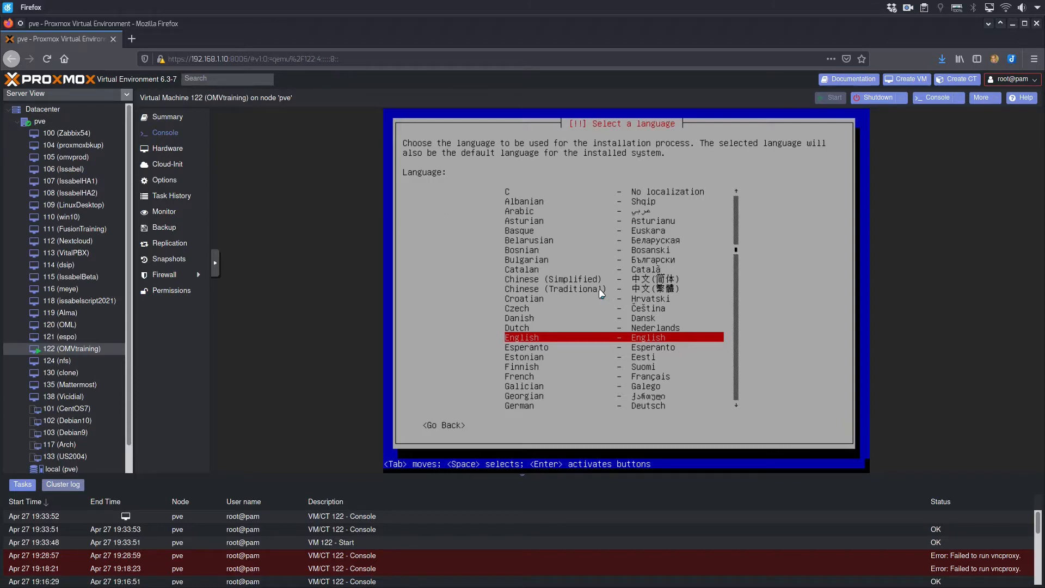
Set the installer's localization to language Portuguese (Brazil), country Brasil and keyboard map Português Brasileiro.
key("p")
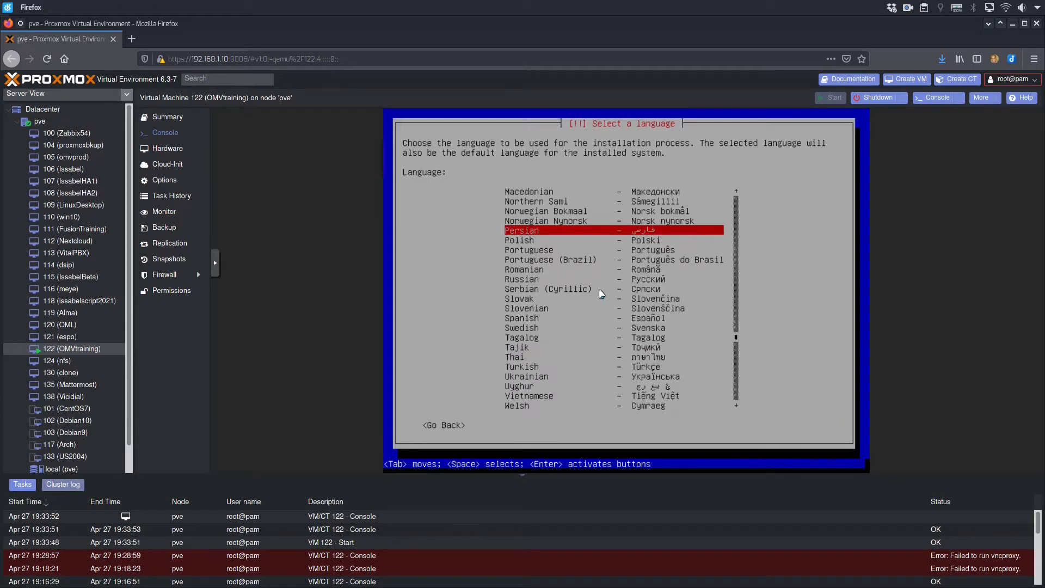
key("Down")
key("Down")
key("Down")
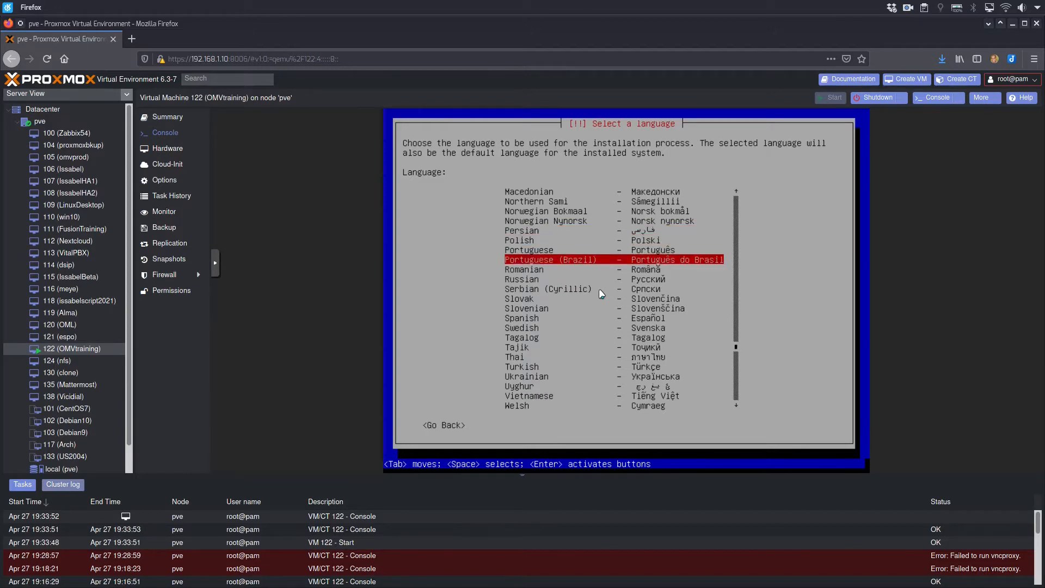
key("Return")
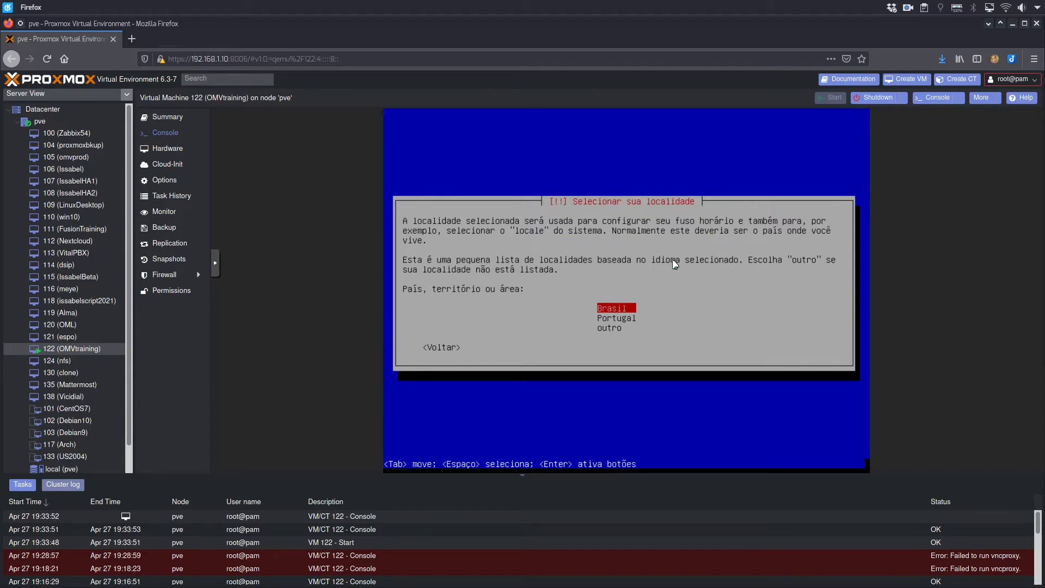
key("Return")
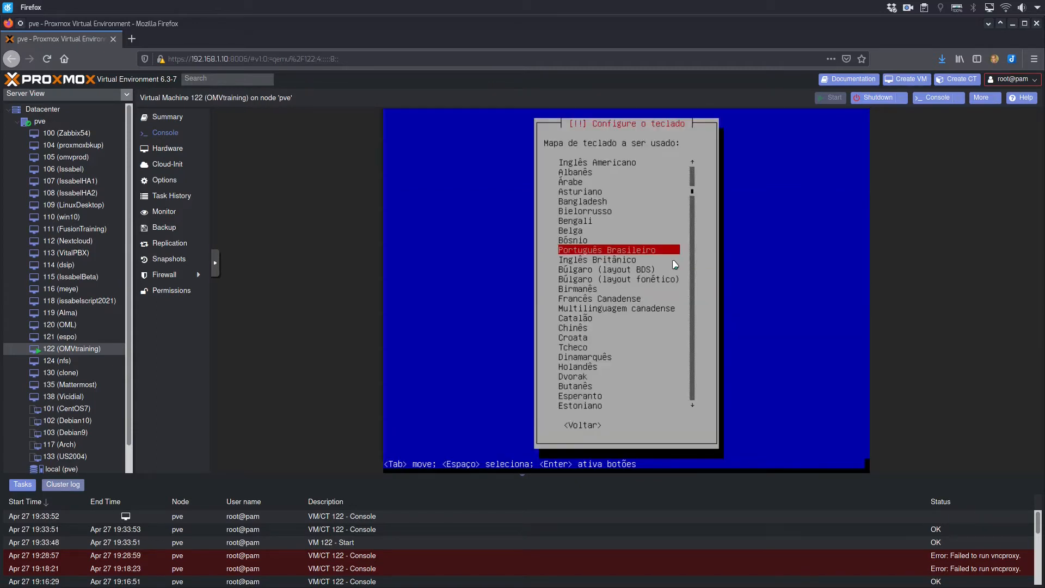
key("Return")
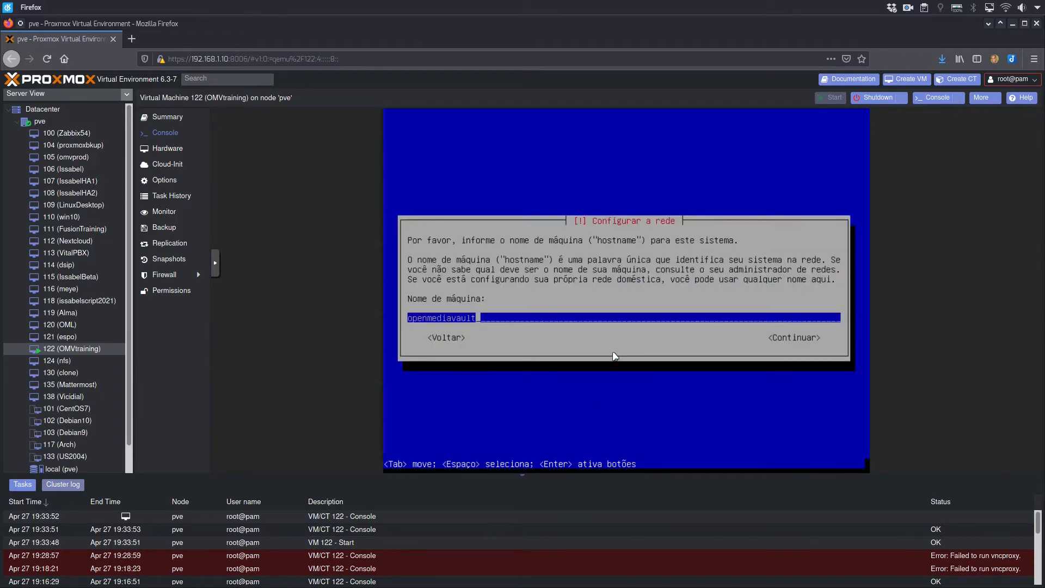
Replace the machine's hostname with omv and accept local as the domain name.
key("BackSpace")
key("BackSpace")
key("BackSpace")
key("BackSpace")
key("BackSpace")
key("BackSpace")
key("BackSpace")
key("BackSpace")
key("BackSpace")
key("BackSpace")
key("BackSpace")
key("BackSpace")
key("BackSpace")
key("BackSpace")
type("omv")
key("Return")
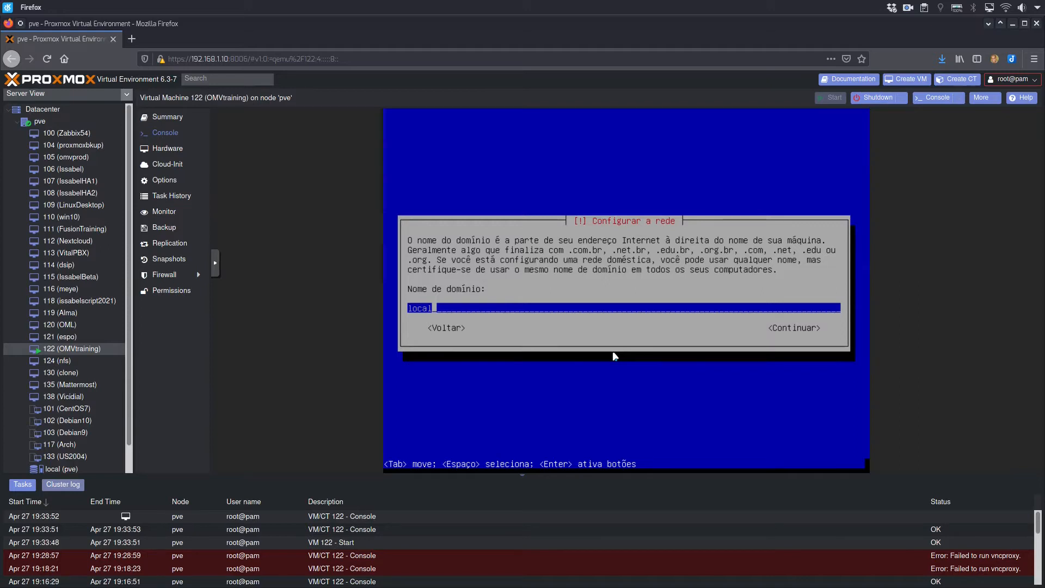
key("Return")
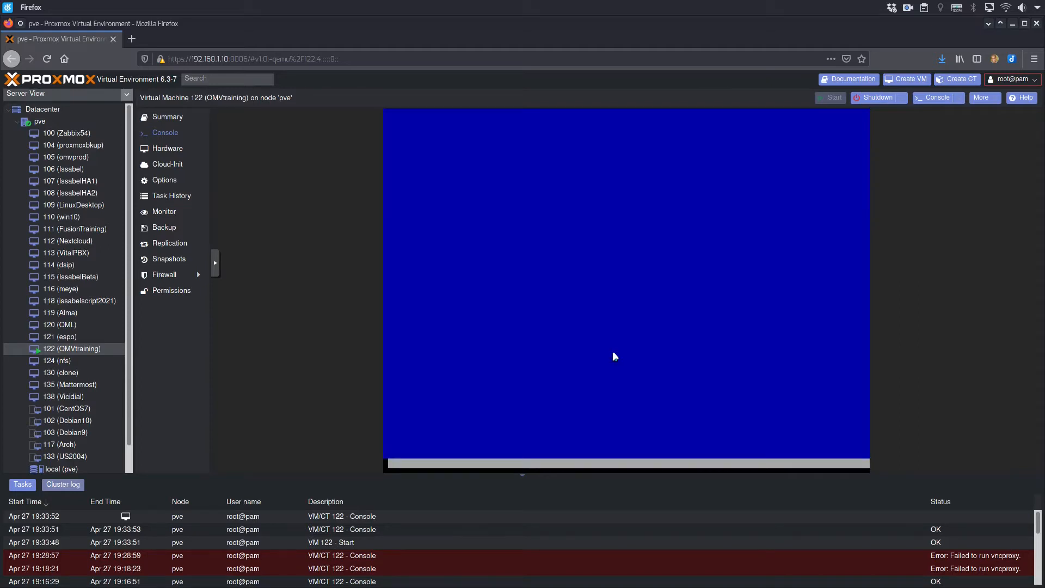
Enter the root password for the new system and repeat it for verification.
type("********")
key("Return")
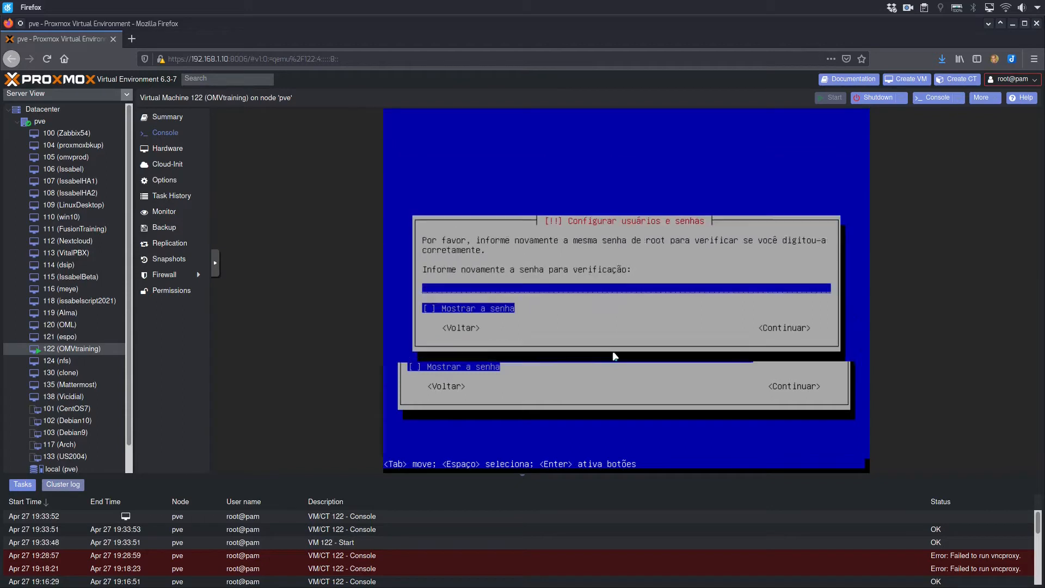
type("********")
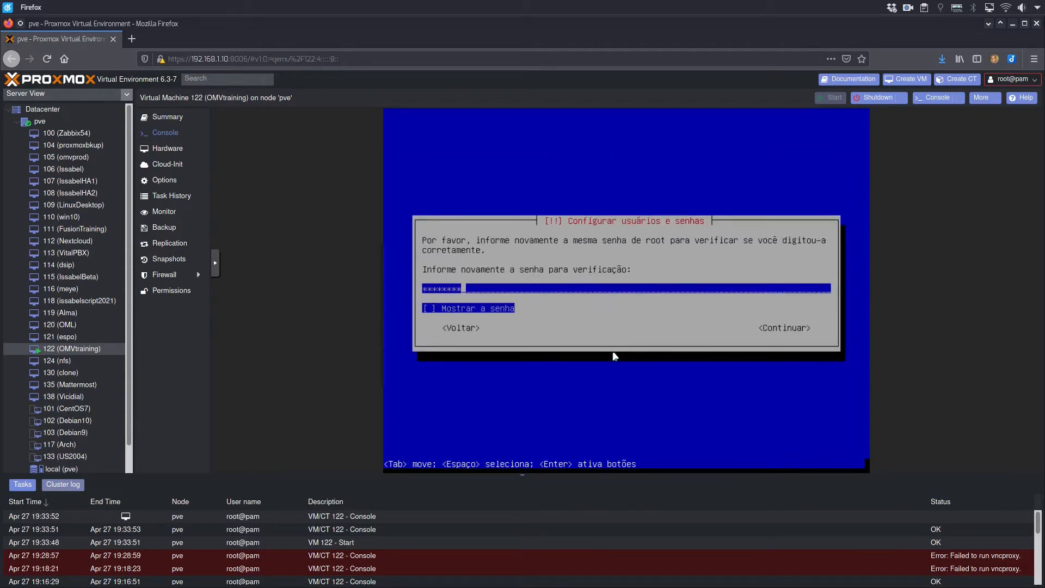
key("Return")
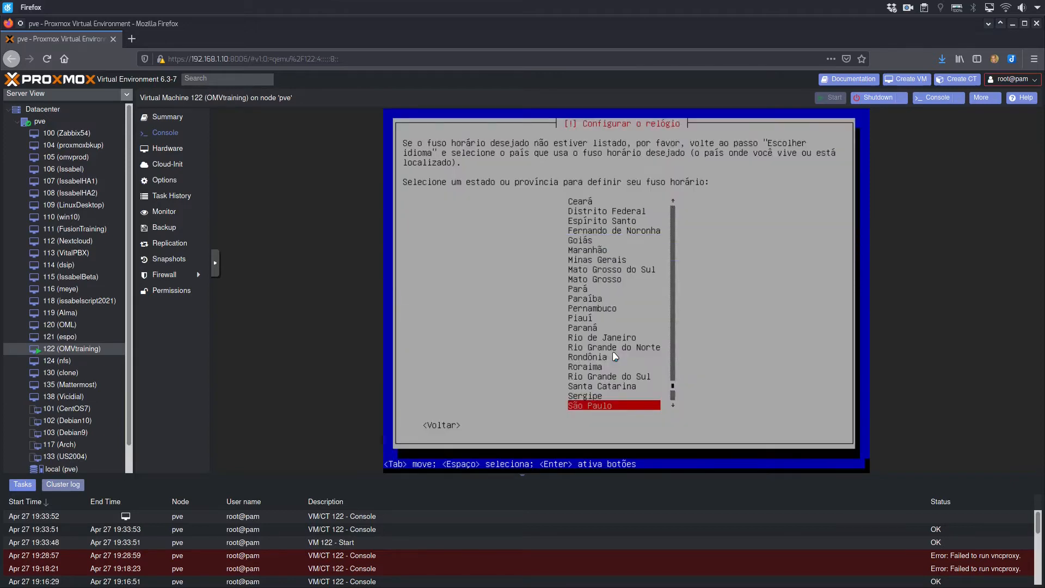
Choose Minas Gerais as the state that defines the system's time zone.
key("Up")
key("Up")
key("Up")
key("Up")
key("Up")
key("Up")
key("Up")
key("Up")
key("Up")
key("Up")
key("Up")
key("Up")
key("Up")
key("Up")
key("Up")
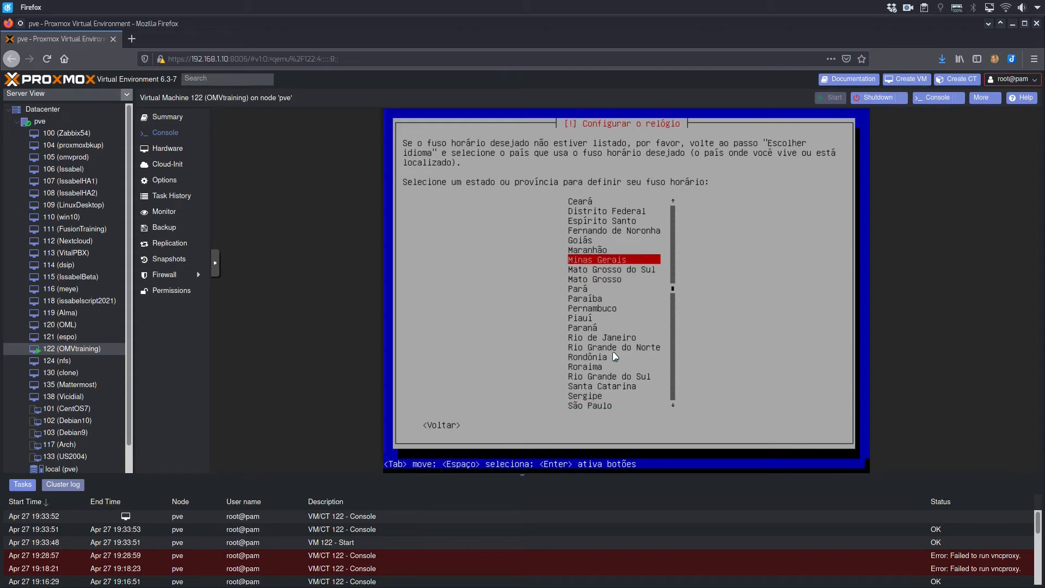
key("Return")
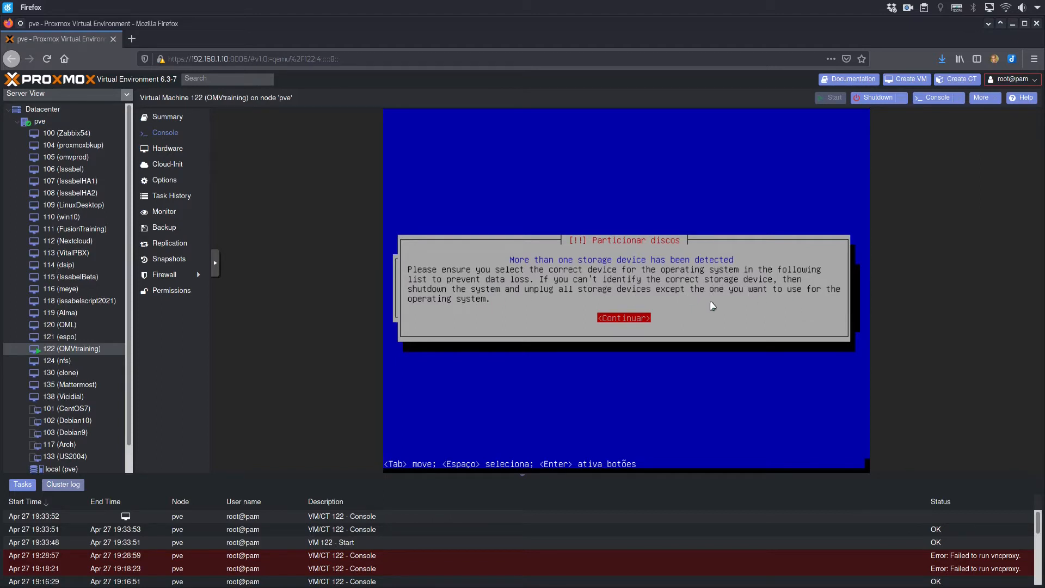
Select disk SCSI3 (0,0,0) (sda) for the operating system and accept writing the partition changes to it.
key("Return")
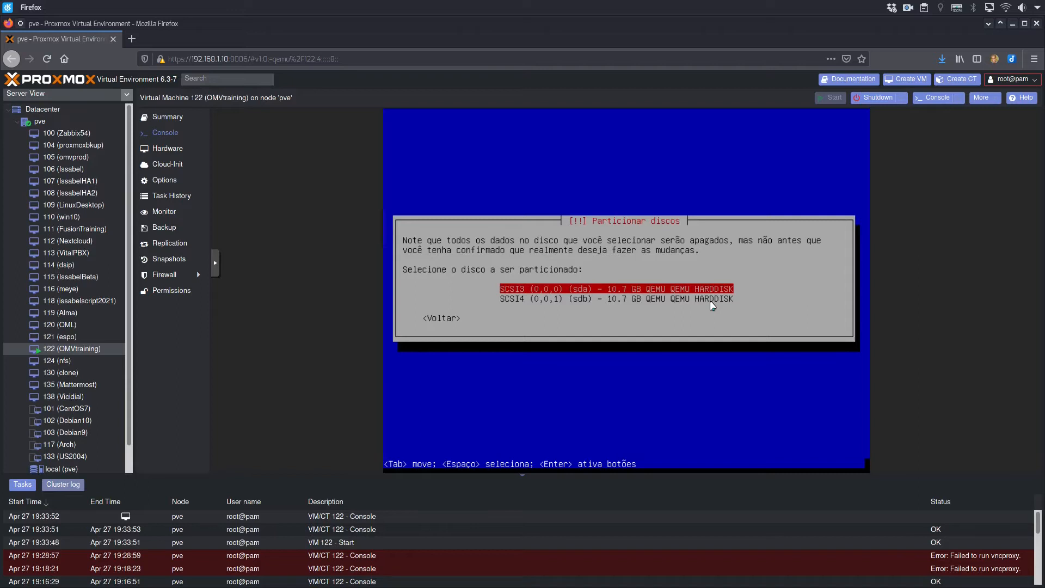
key("Down")
key("Up")
key("Return")
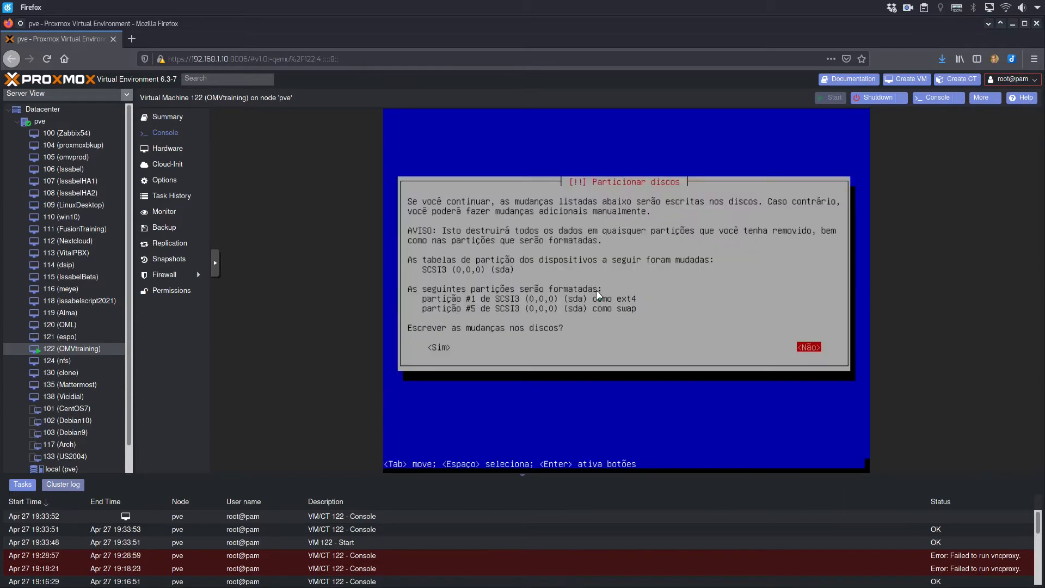
key("Tab")
key("Return")
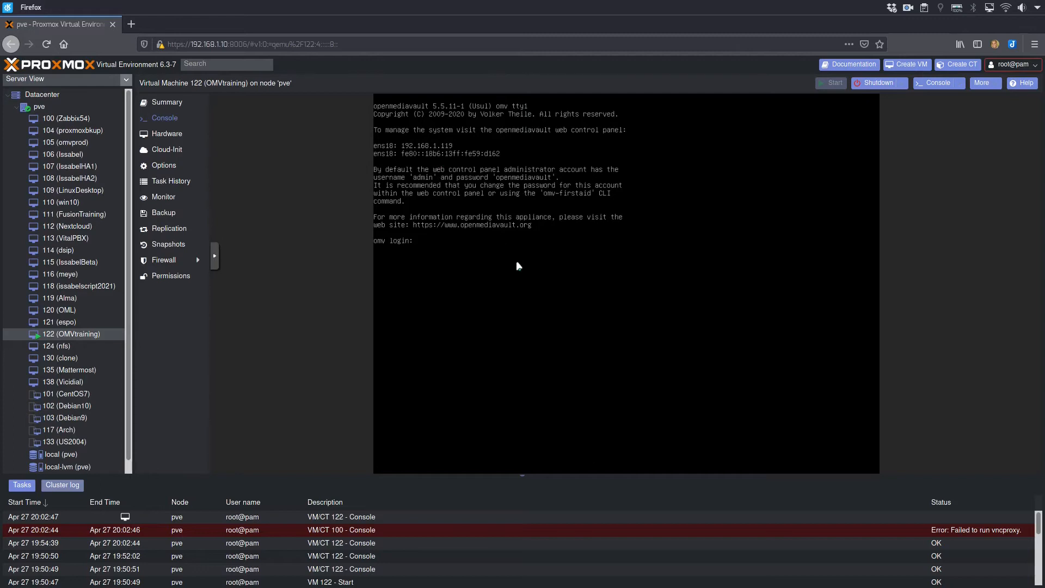
Log in to the installed omv system's console as root with the account password.
type("root")
key("Return")
key("Return")
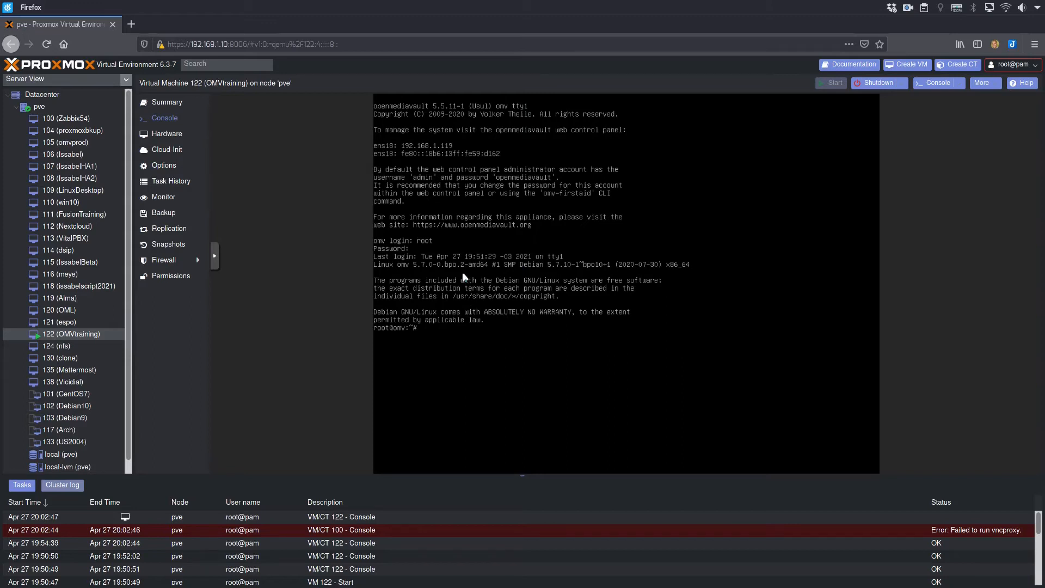
List the system's IPv4 addresses with the command ip -4 -c a.
type("ip -4 -c a")
key("Return")
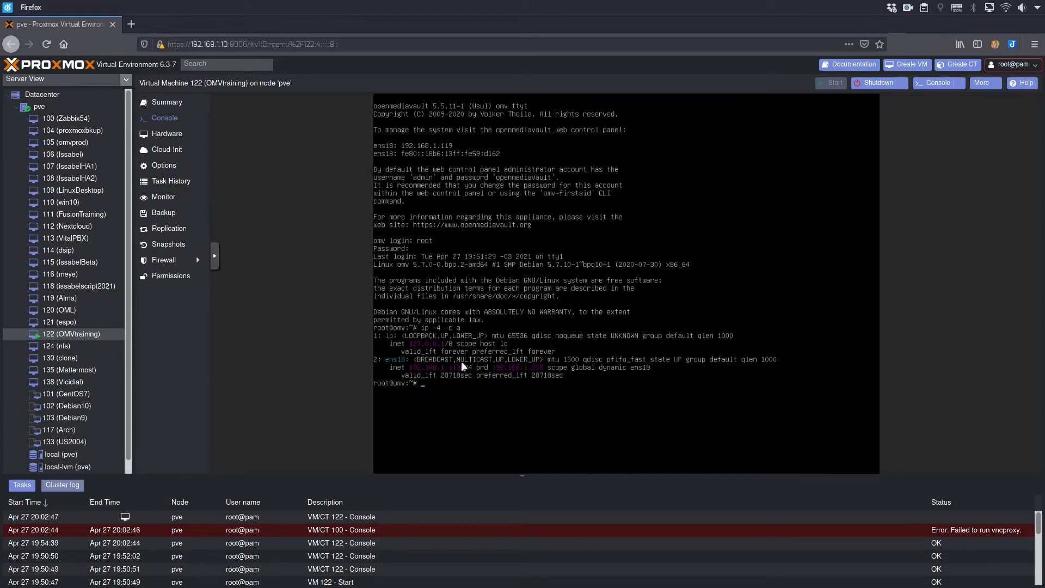
Open the openmediavault control panel at 192.168.1.119 in a new browser tab.
left_click(131, 24)
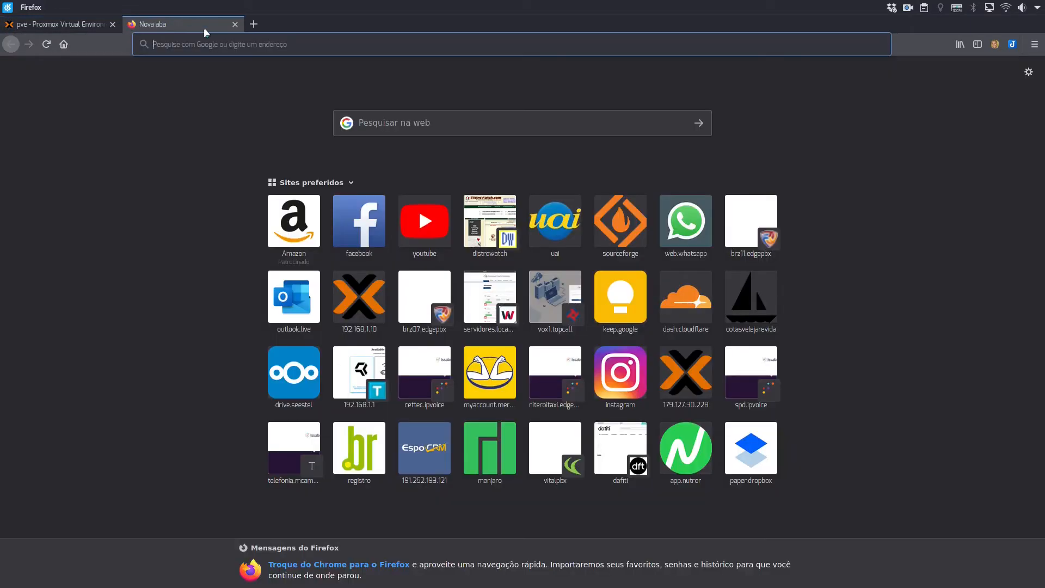
type("192.168.1.119")
key("Return")
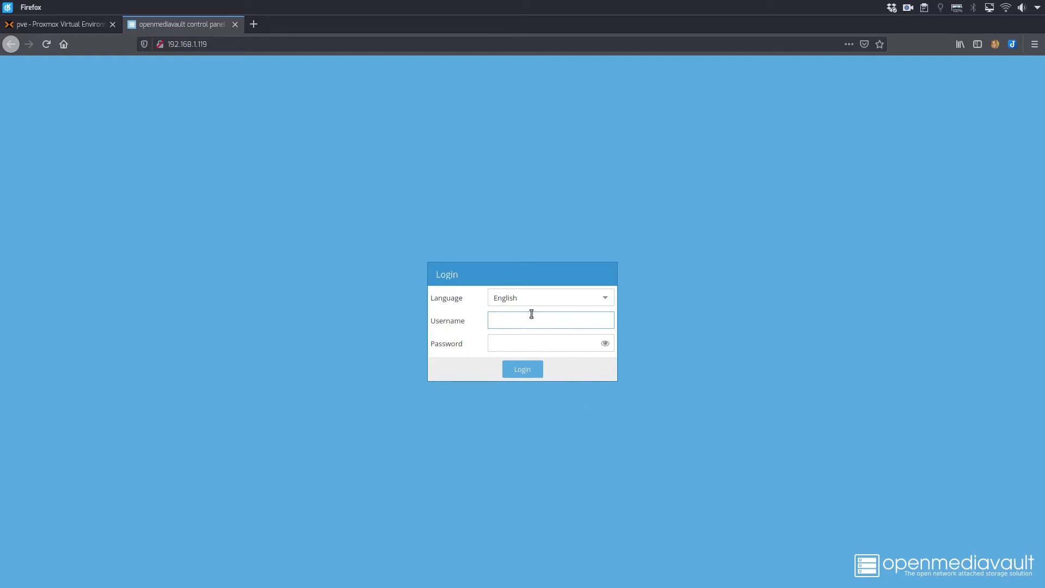
Log in to the control panel as admin with the account password and decline saving the login in the browser.
type("admin")
key("Tab")
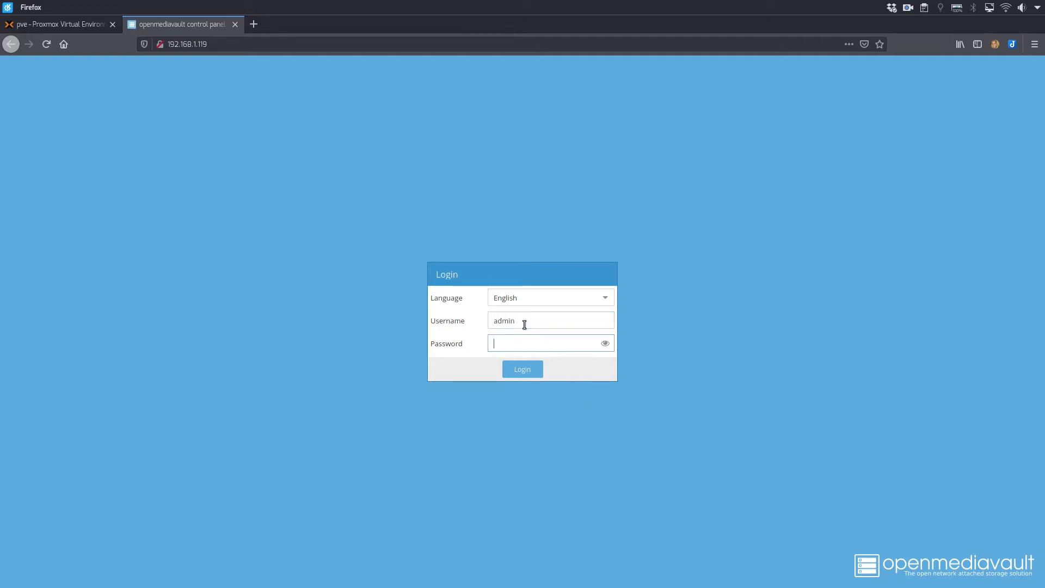
type("*********")
key("Return")
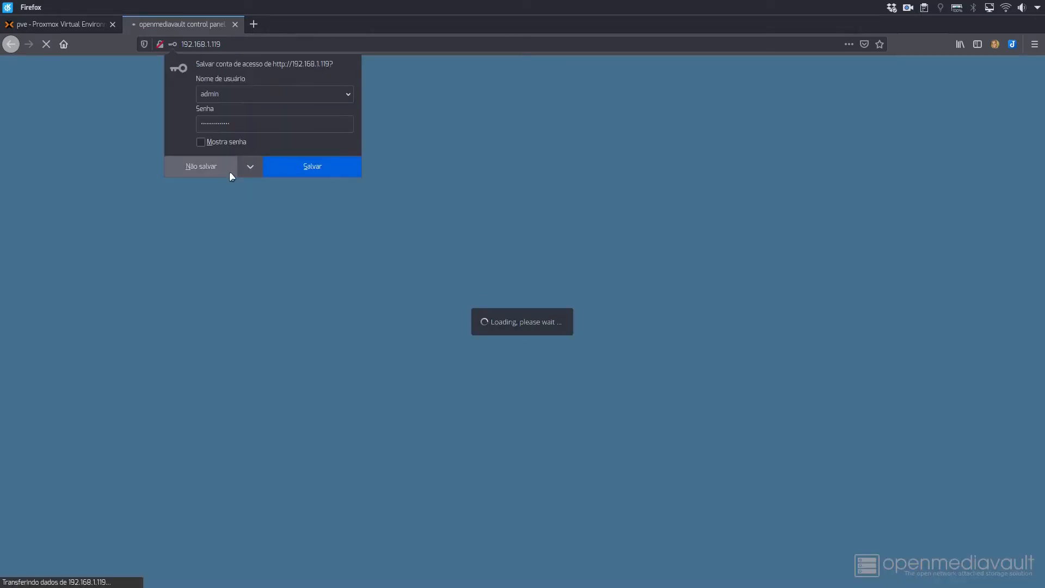
left_click(229, 170)
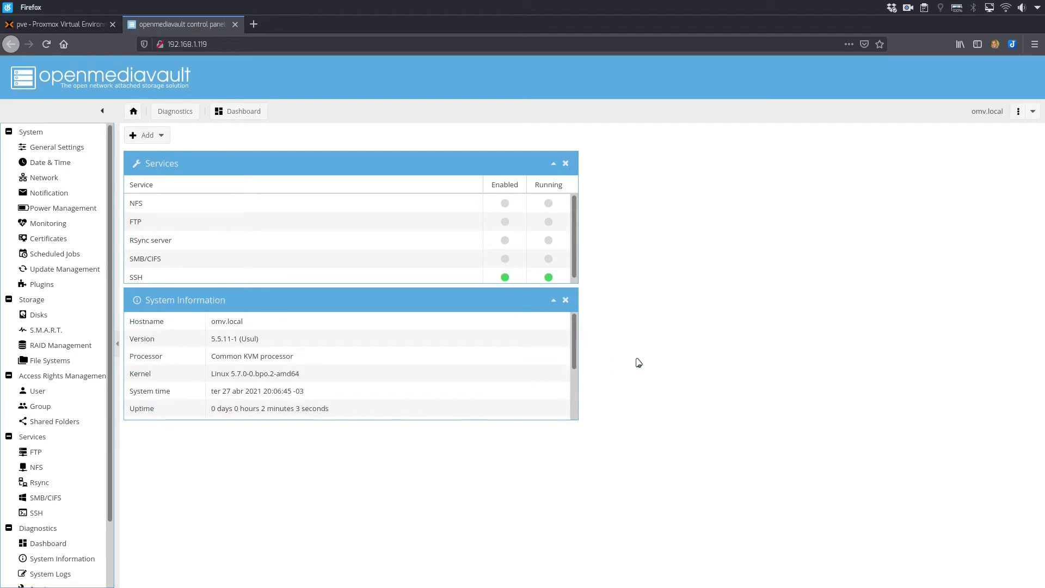
left_click(1018, 111)
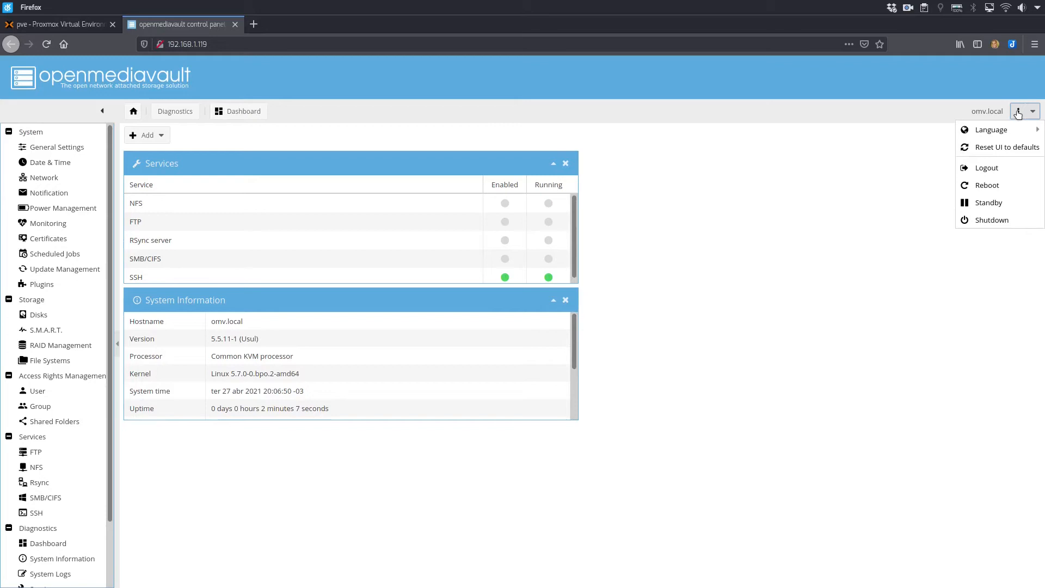
left_click(848, 233)
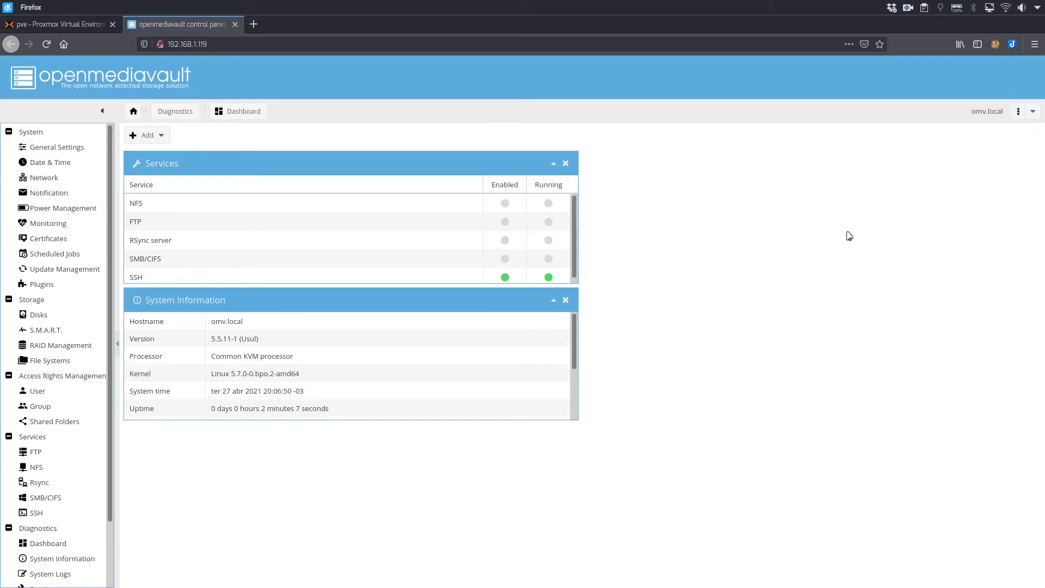
Change the web administrator password in the general settings, entering and confirming the new password, and save it.
left_click(49, 148)
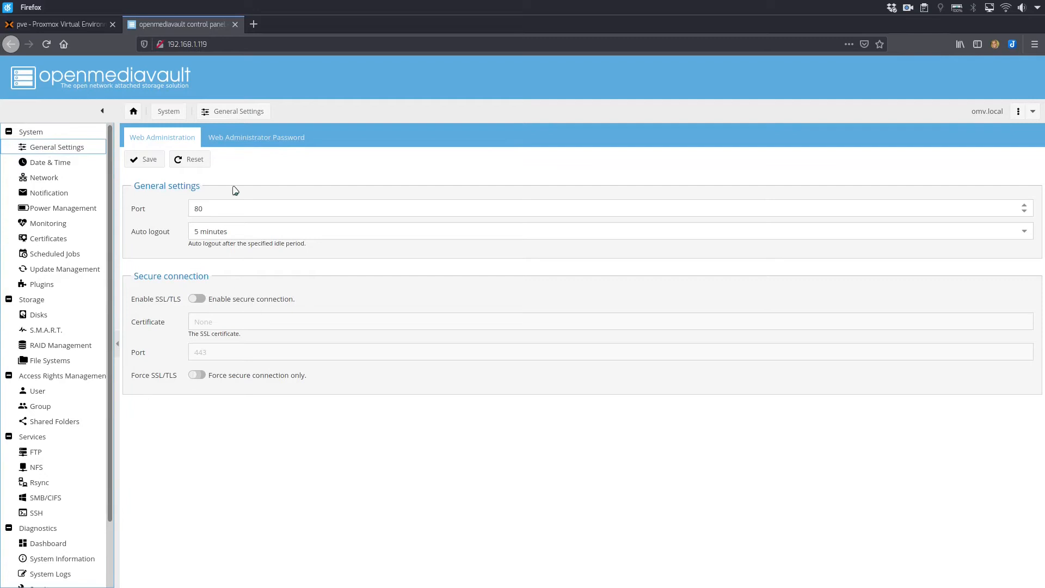
left_click(243, 142)
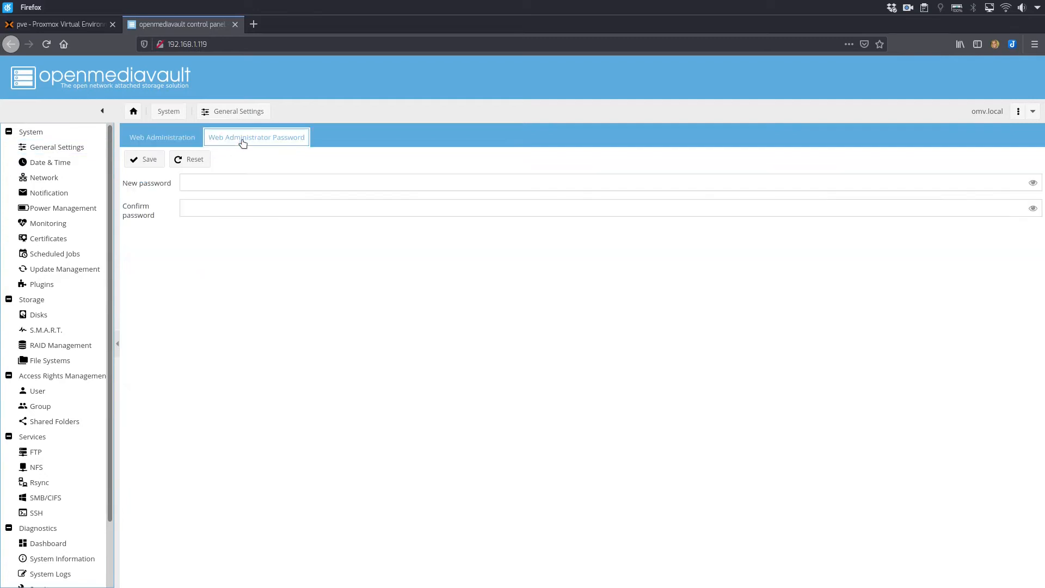
left_click(227, 185)
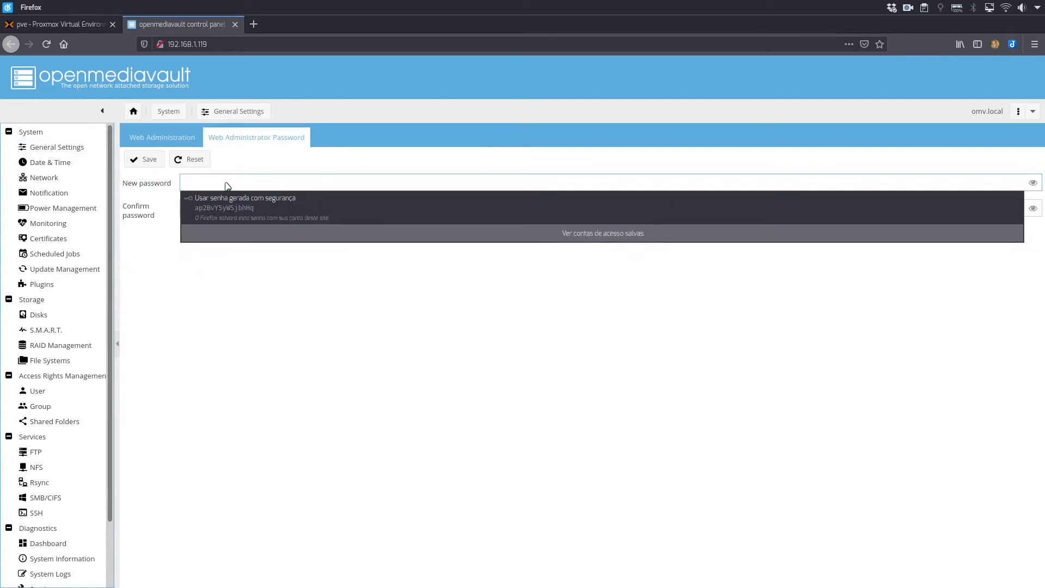
type("••••••••")
key("Tab")
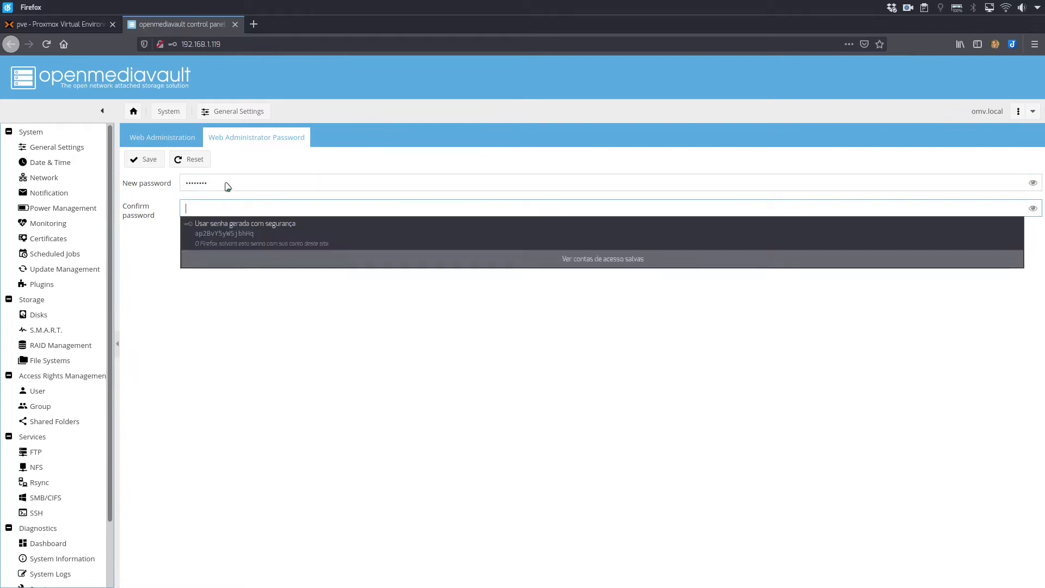
type("••••••••")
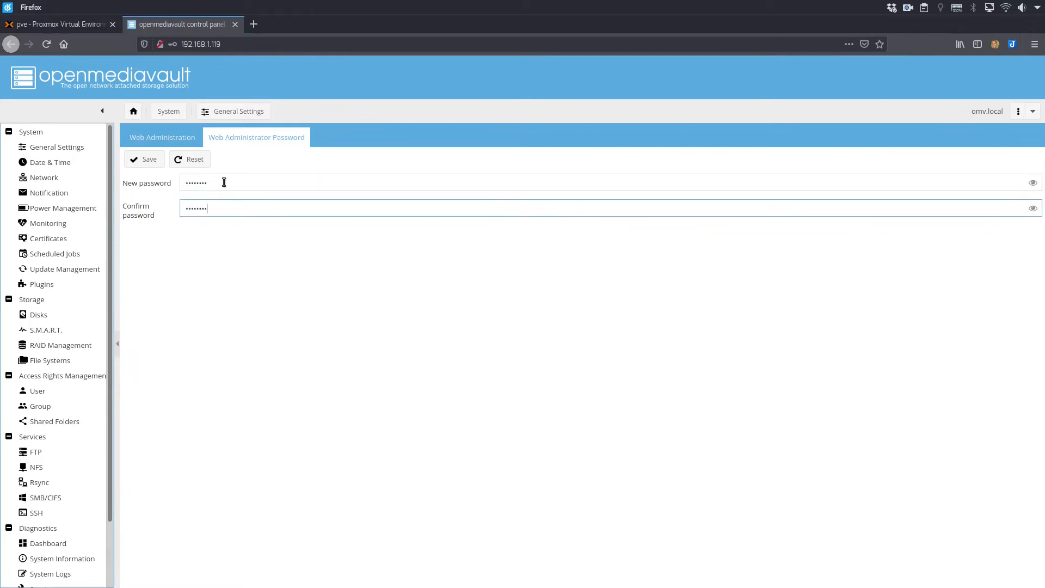
left_click(144, 159)
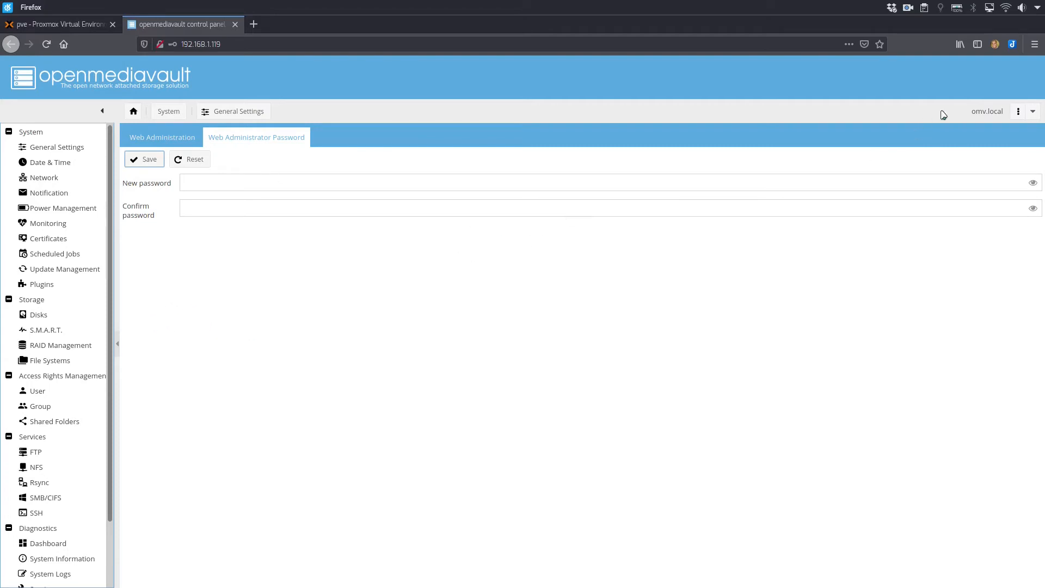
Review the general, date and time, and network settings pages of the system.
left_click(56, 147)
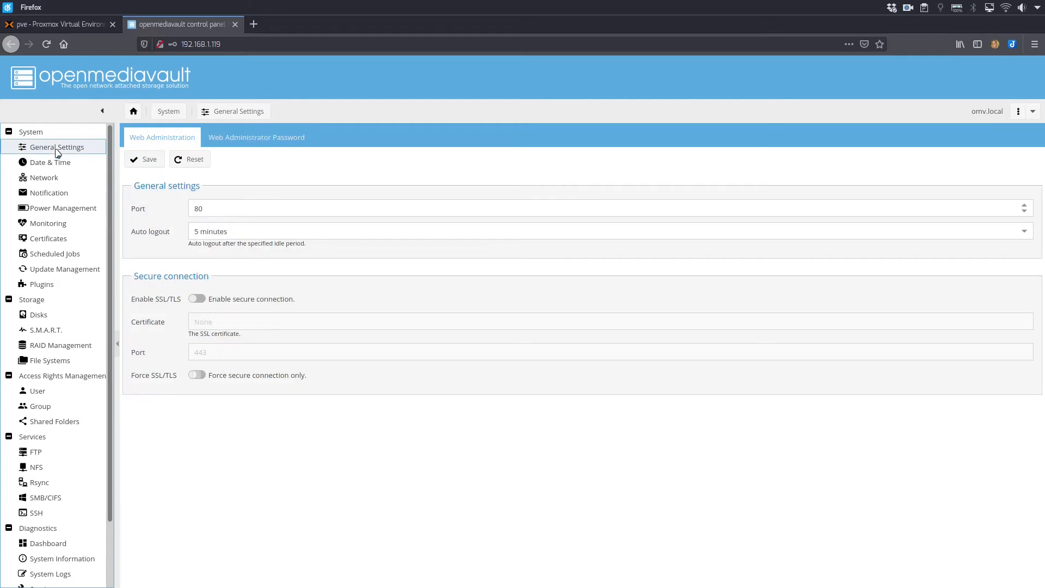
left_click(45, 164)
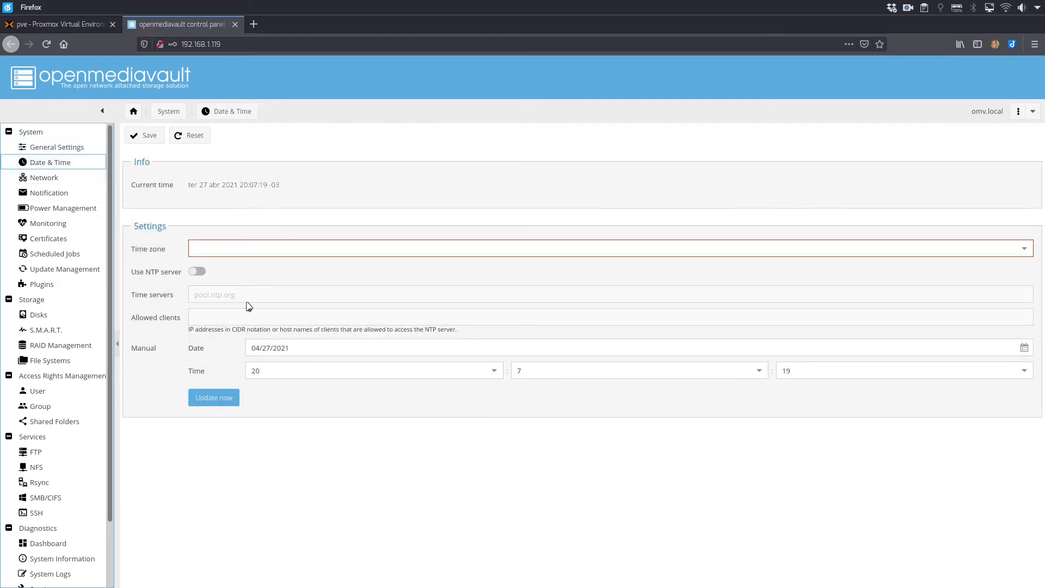
left_click(49, 180)
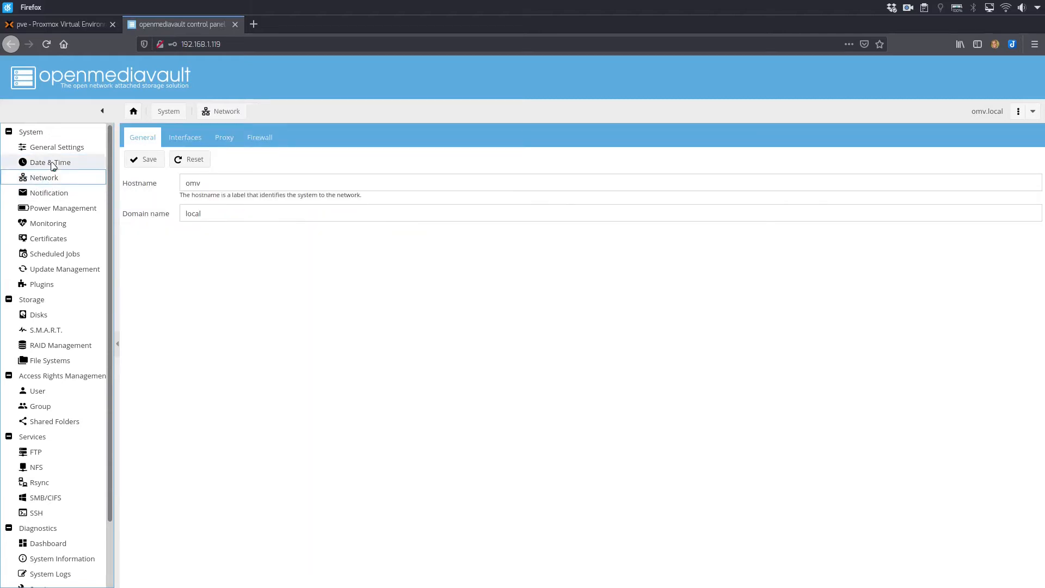
left_click(50, 149)
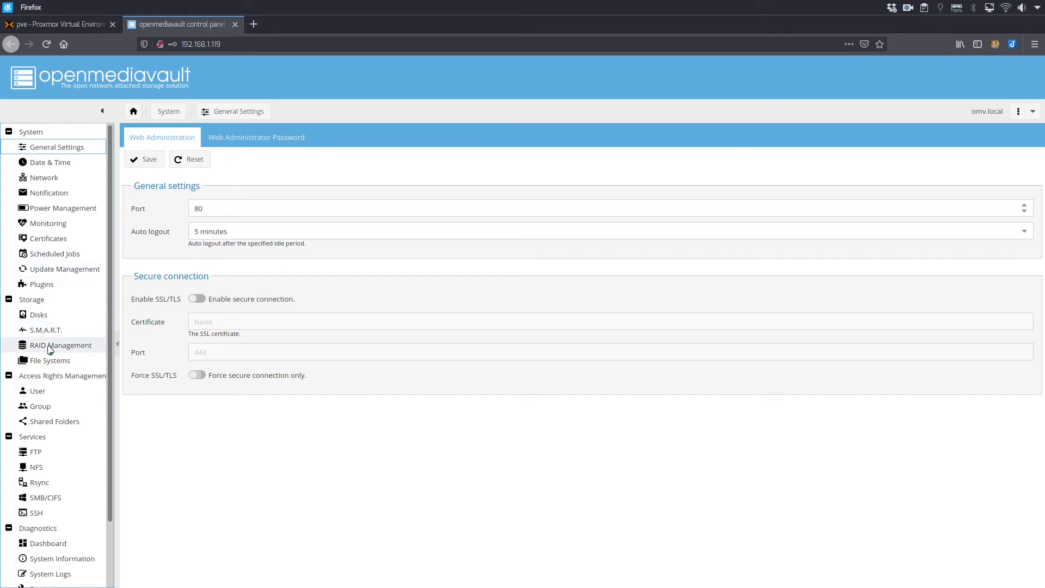
Examine the list of storage disks, widening the Device and Model columns to read the entries in full.
left_click(40, 315)
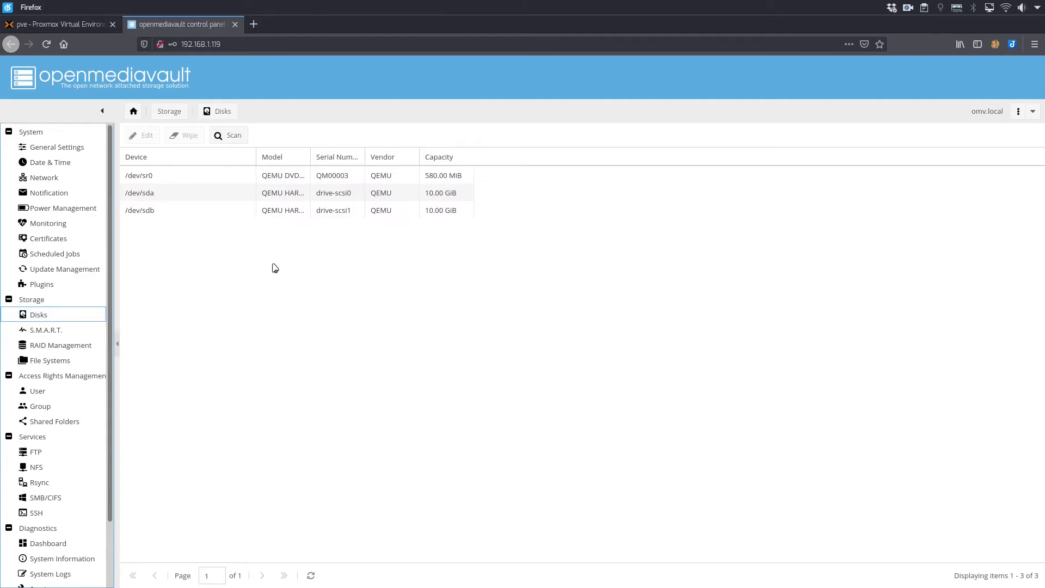
left_click_drag(255, 159, 307, 164)
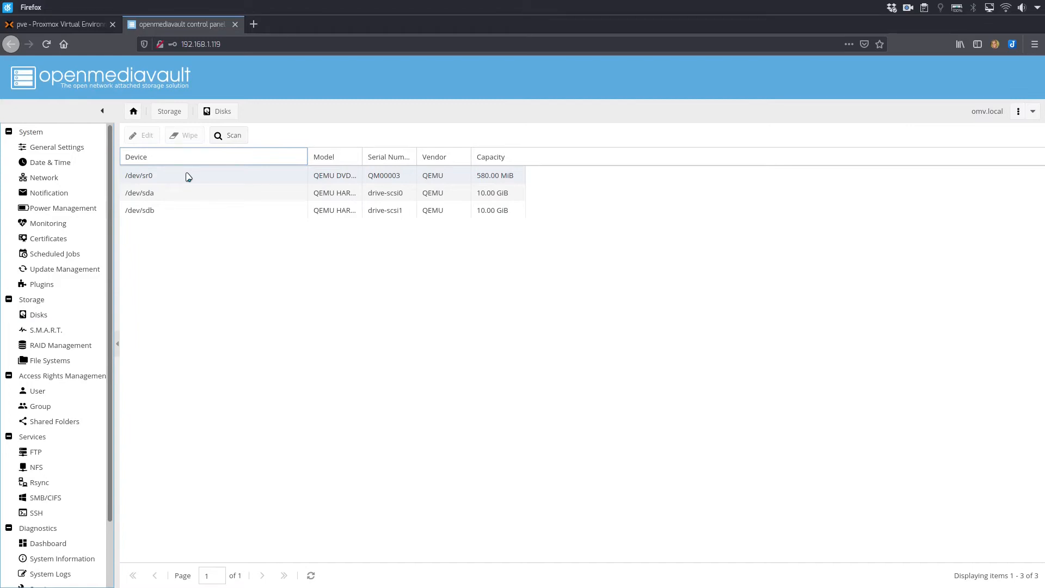
left_click_drag(362, 157, 390, 161)
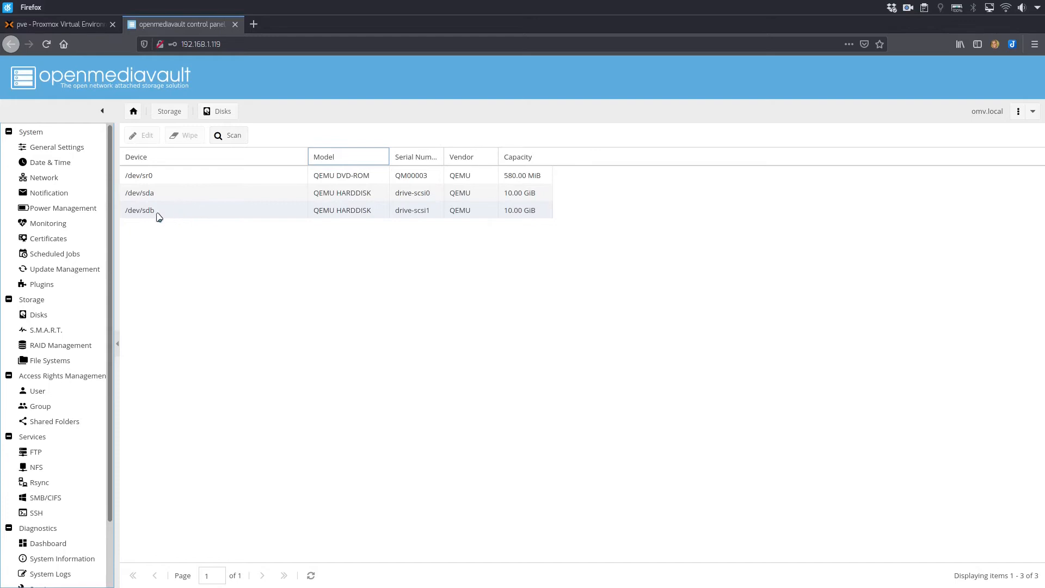
Delete the existing arquivos file system on /dev/sdb1.
left_click(63, 364)
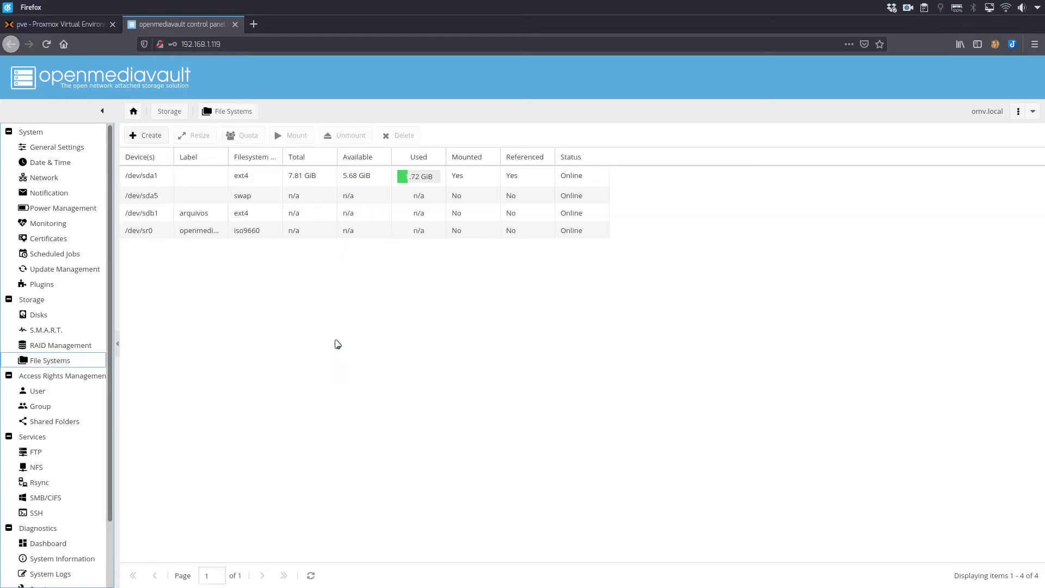
left_click(212, 214)
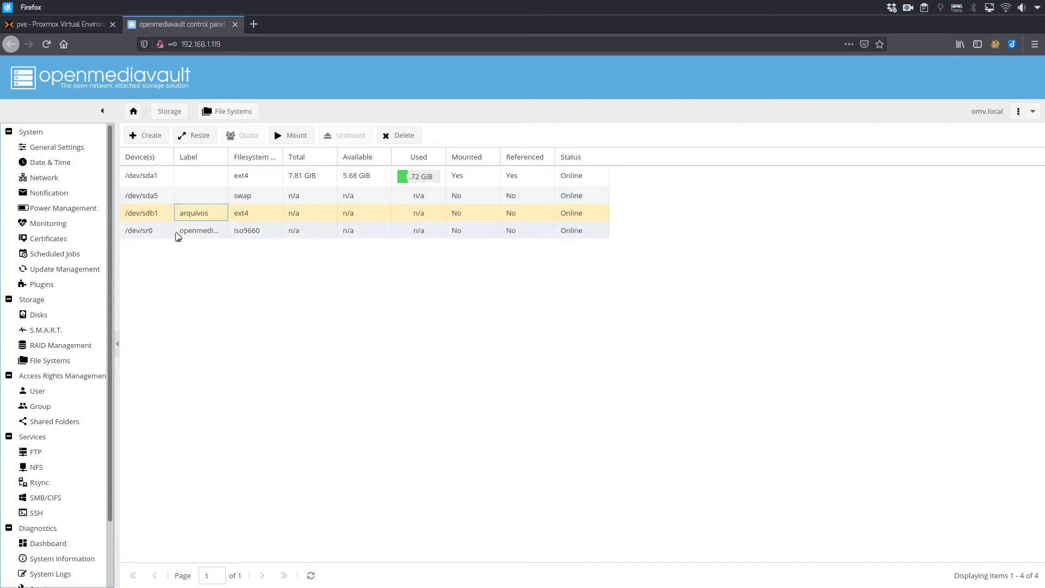
left_click(159, 213)
left_click(401, 136)
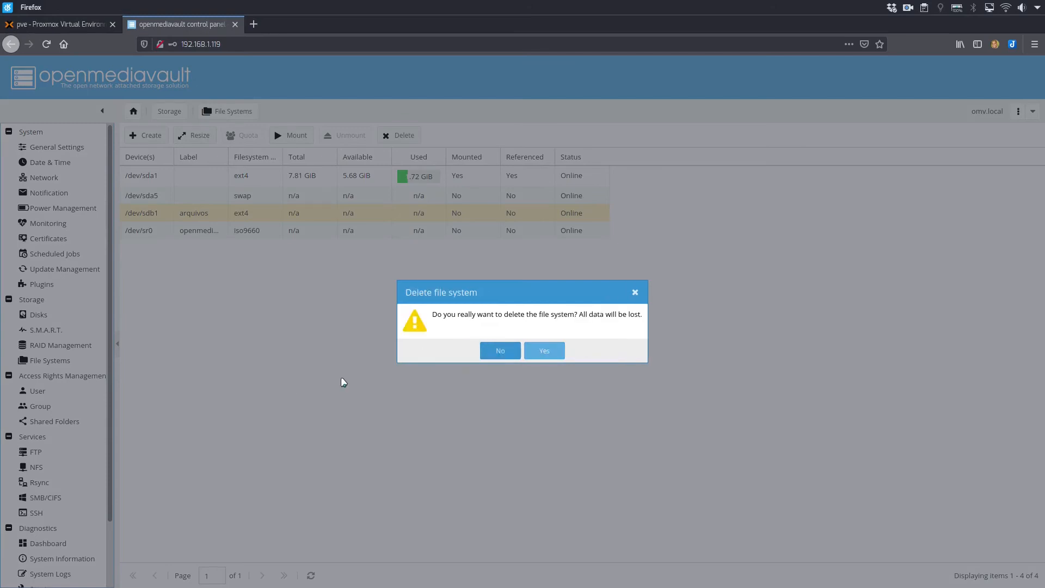
left_click(509, 353)
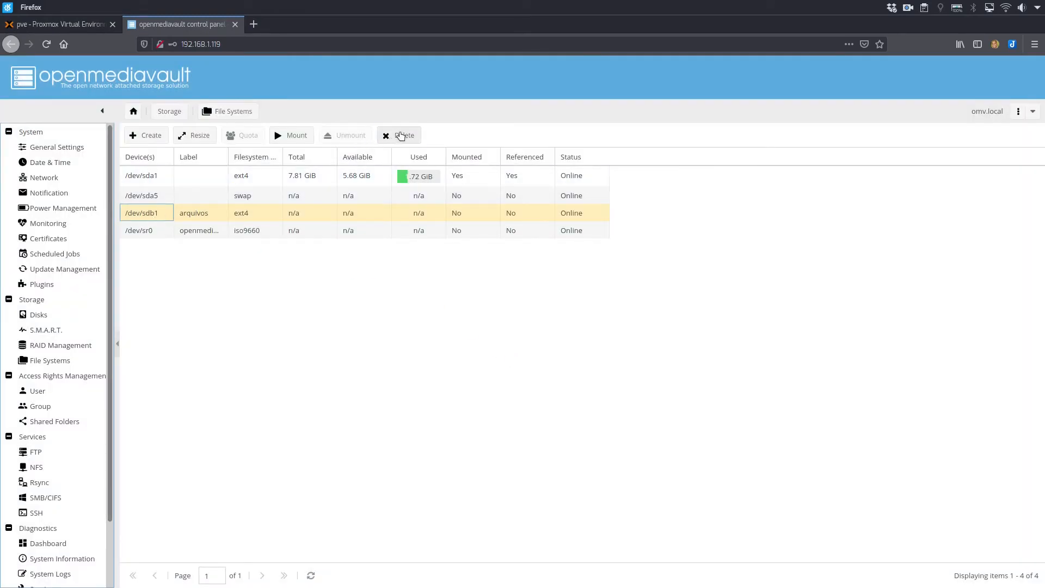
left_click(403, 136)
left_click(503, 351)
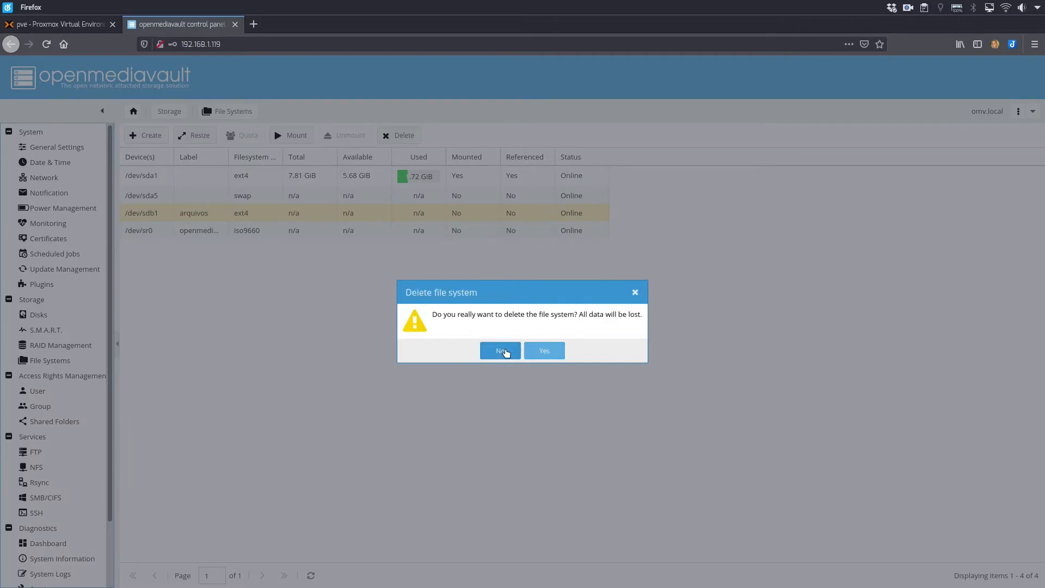
left_click(546, 351)
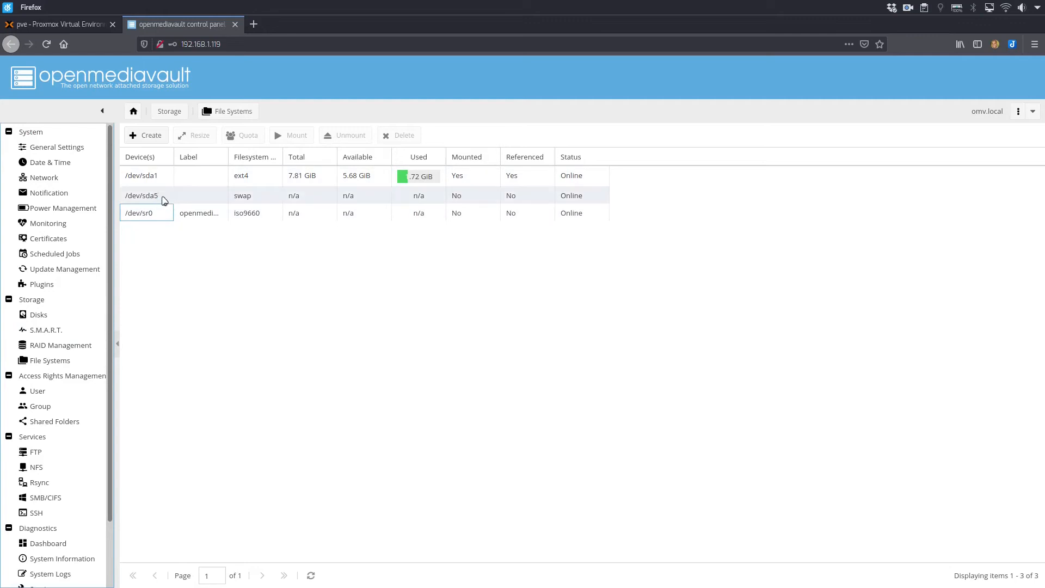
Create an EXT4 file system labelled arquivos on the QEMU HARDDISK device /dev/sdb, formatting the disk.
left_click(156, 136)
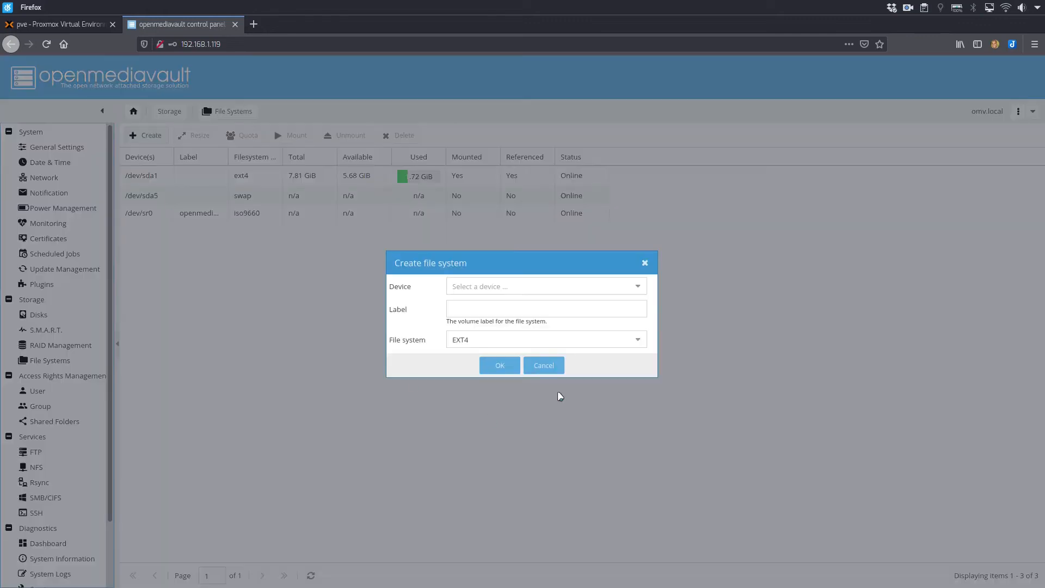
left_click(637, 287)
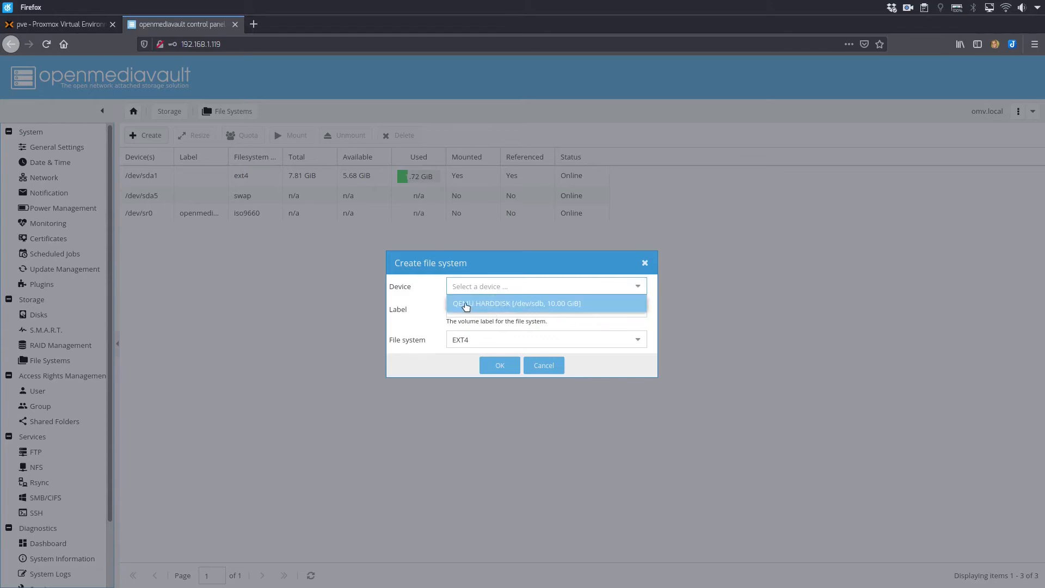
left_click(569, 304)
left_click(523, 306)
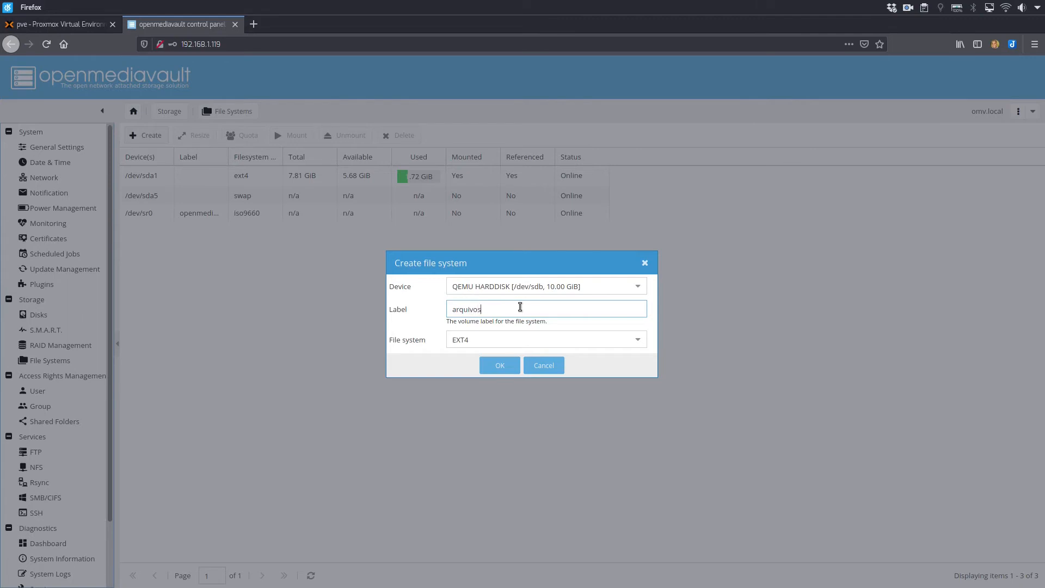
left_click(640, 339)
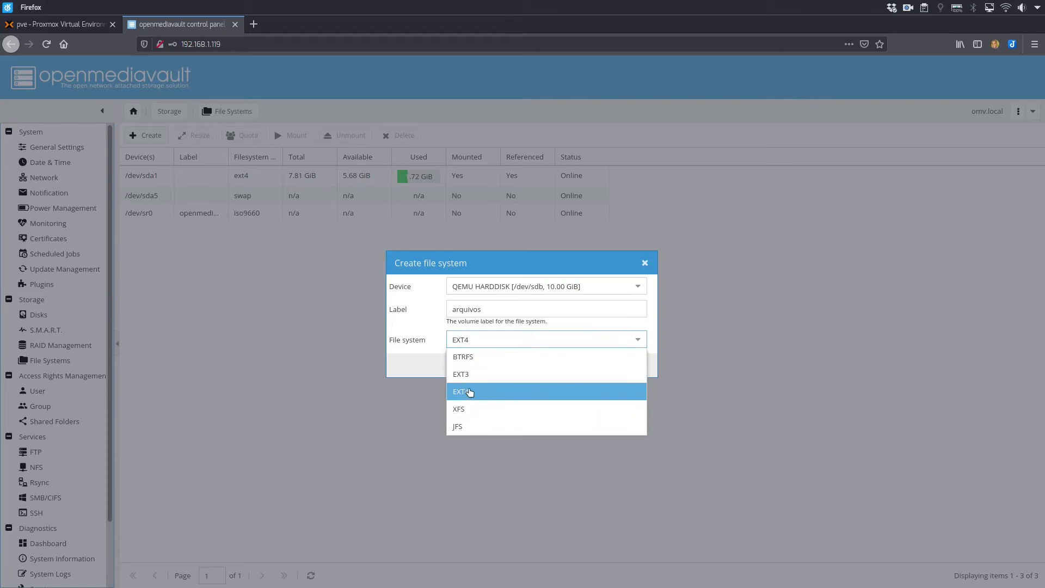
left_click(470, 392)
left_click(495, 368)
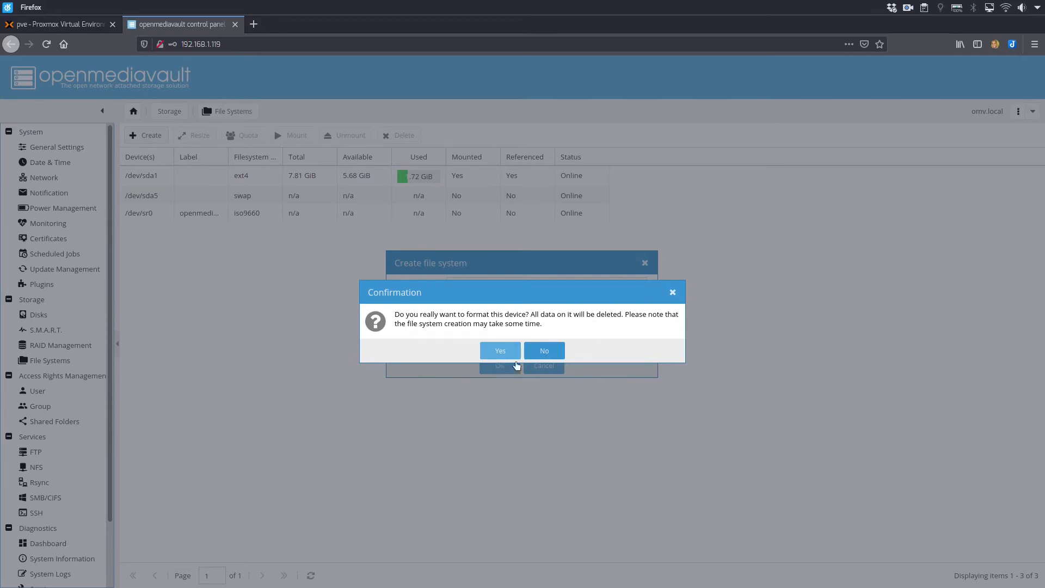
left_click(499, 353)
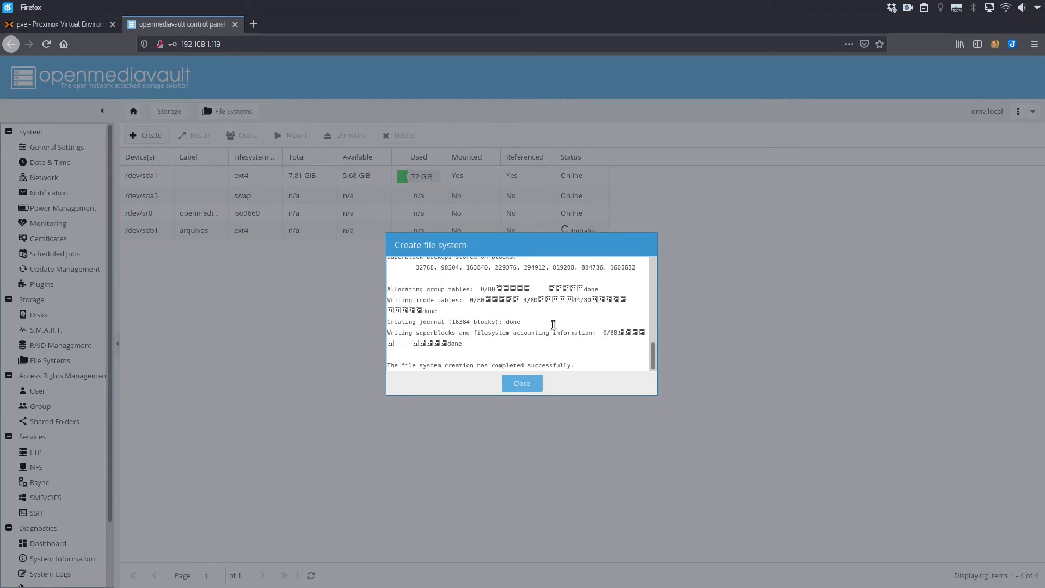
left_click(523, 384)
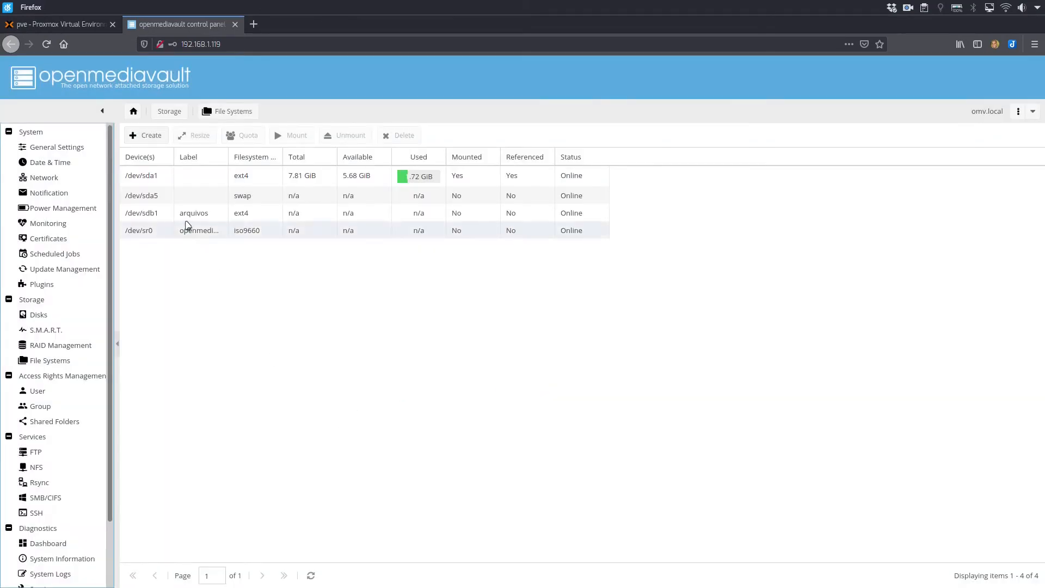
Mount the arquivos file system on /dev/sdb1 and apply the configuration changes.
left_click(150, 219)
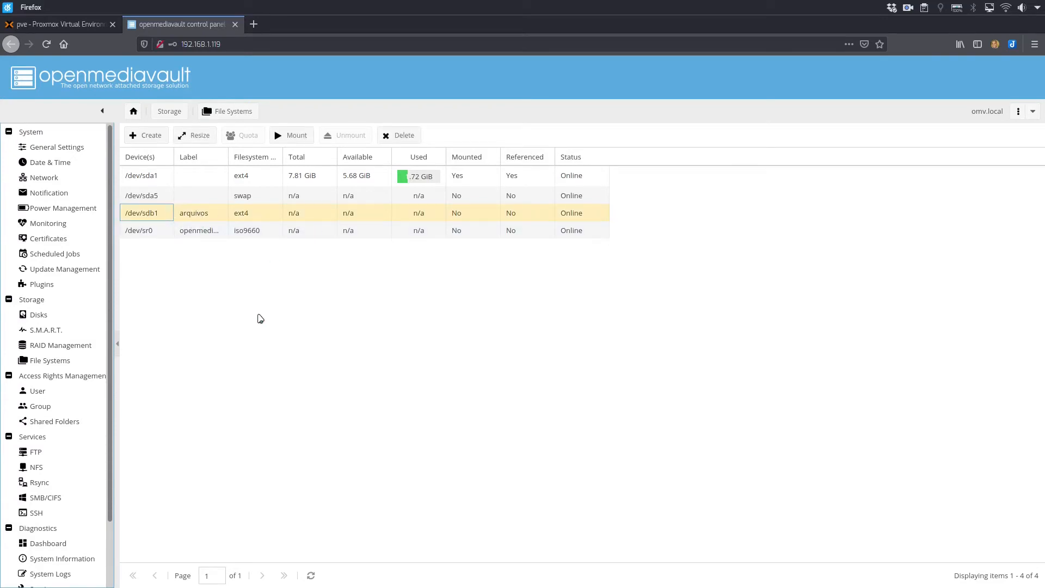
left_click(290, 141)
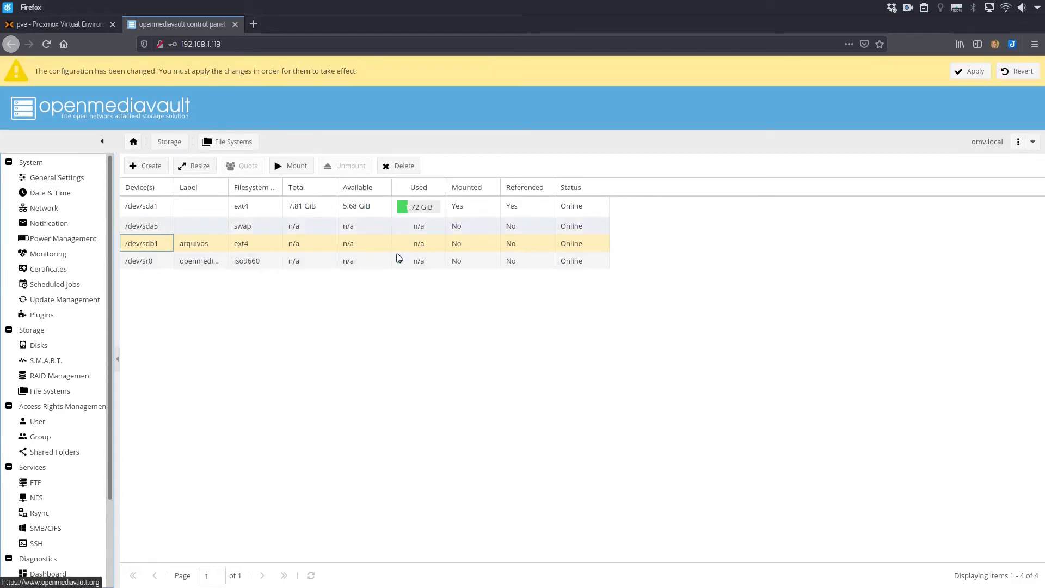
left_click(969, 71)
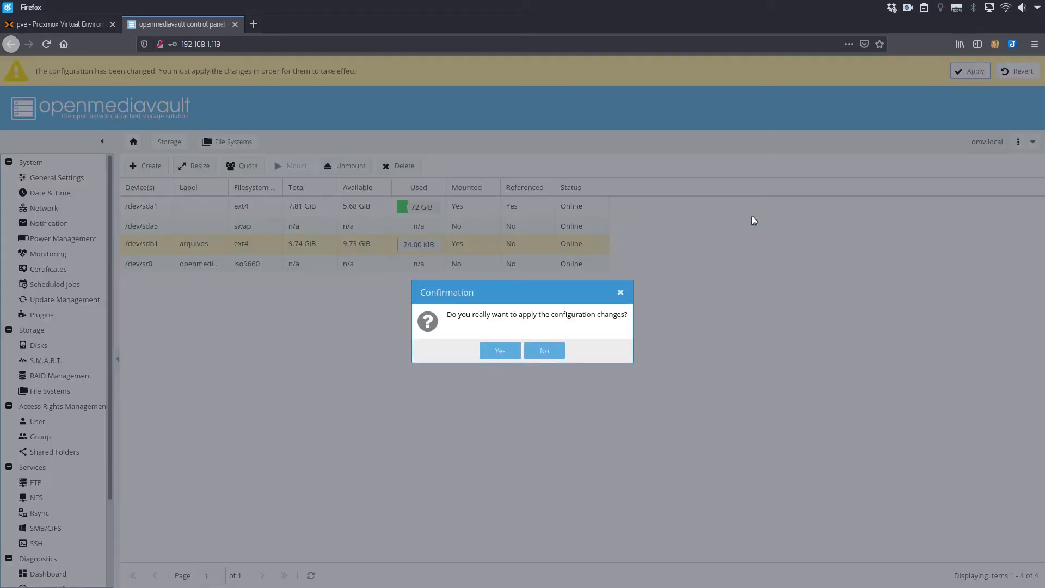
left_click(503, 350)
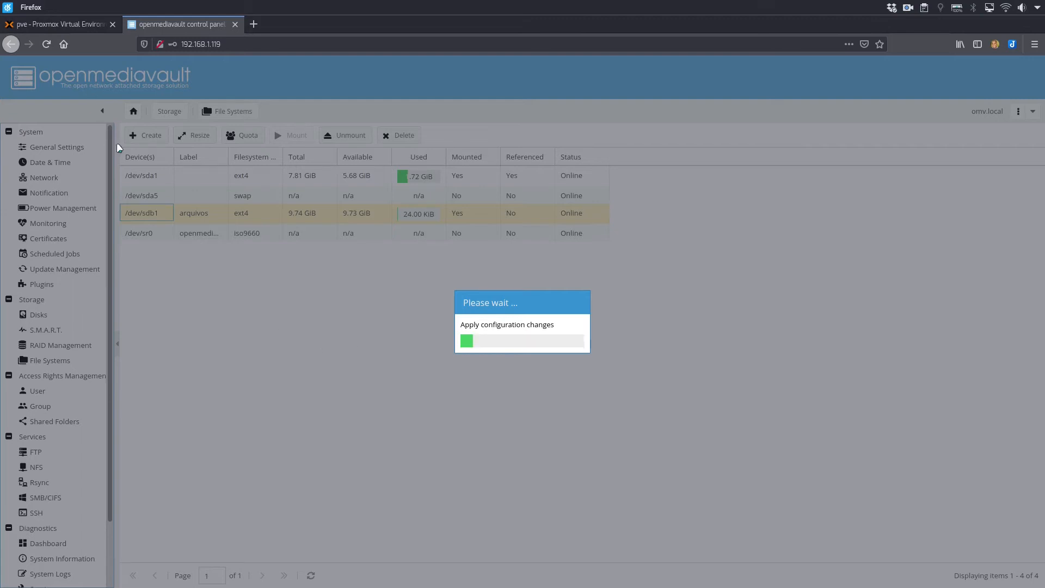
Switch to the Proxmox browser tab and start virtual machine 110 (win10) from its console.
left_click(62, 25)
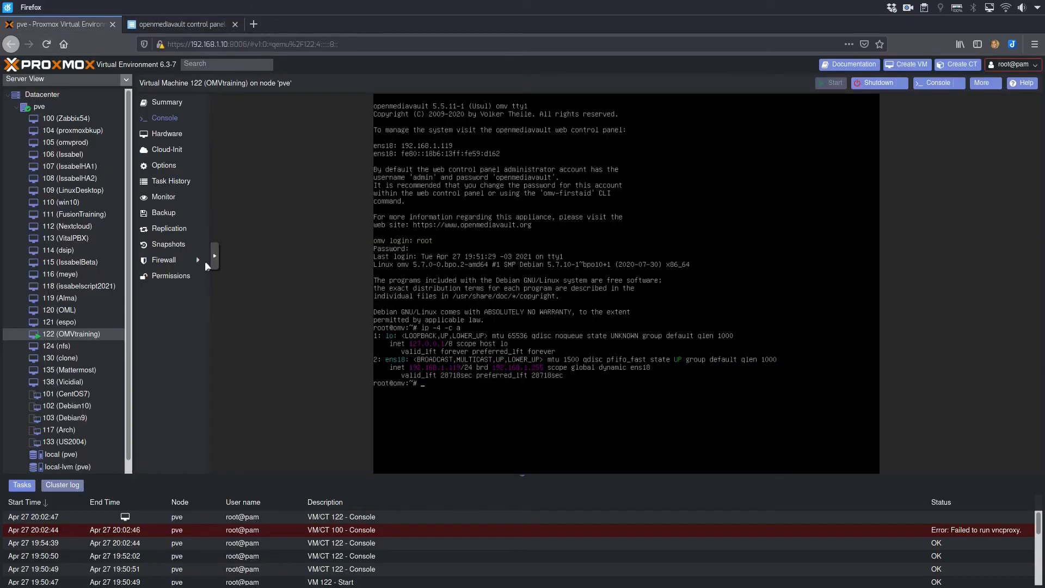
left_click(63, 202)
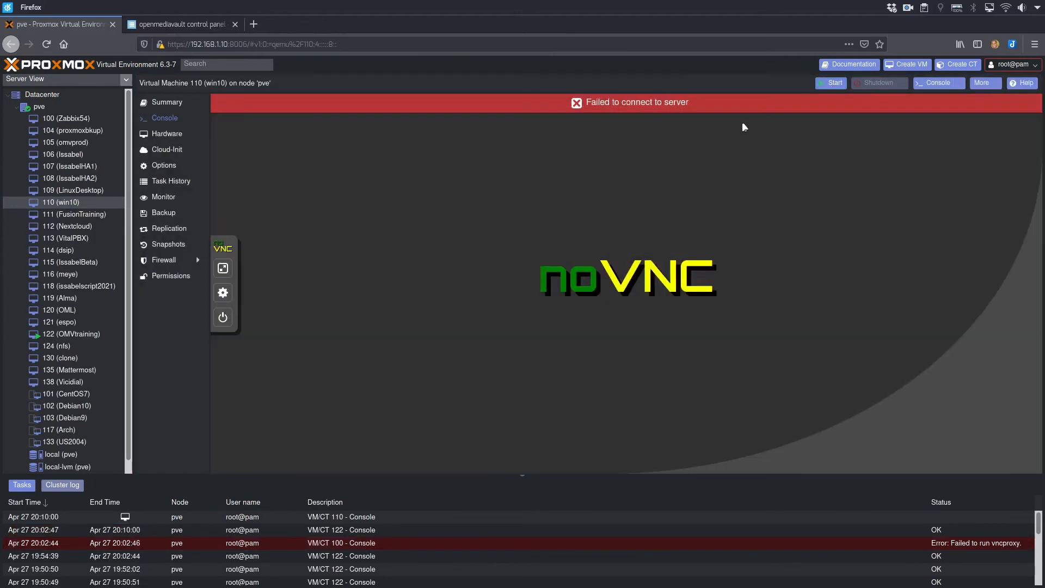
left_click(578, 105)
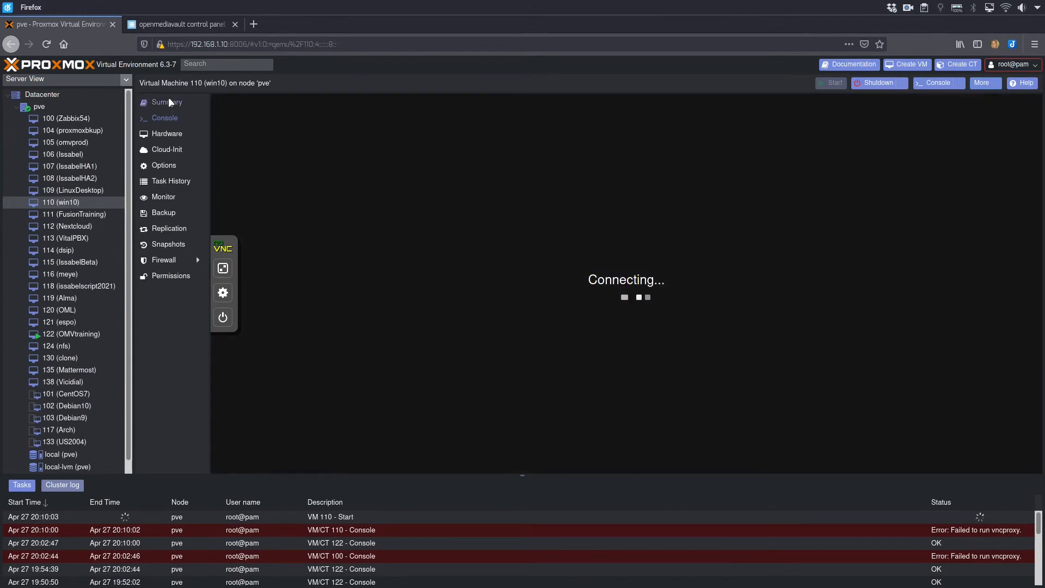
Open the SPICE console of virtual machine 110 (win10) in Remote Viewer from its summary page.
left_click(169, 102)
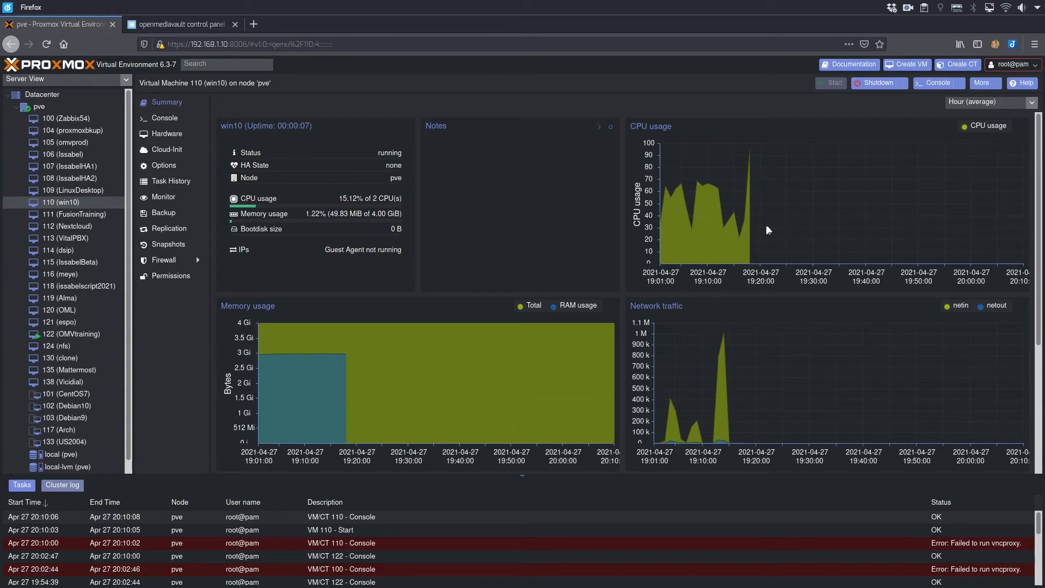
left_click(957, 85)
left_click(944, 110)
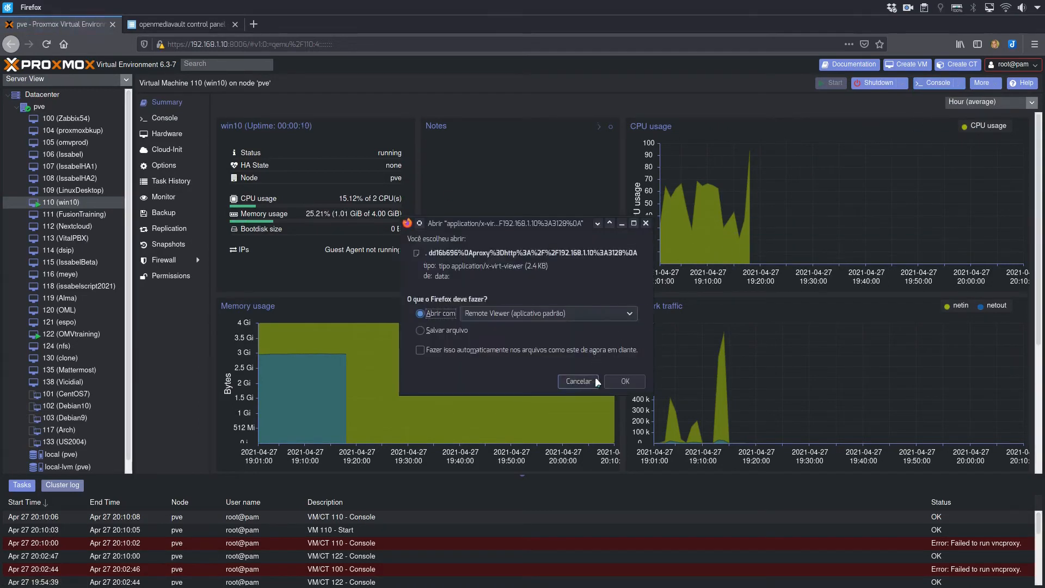
left_click(626, 381)
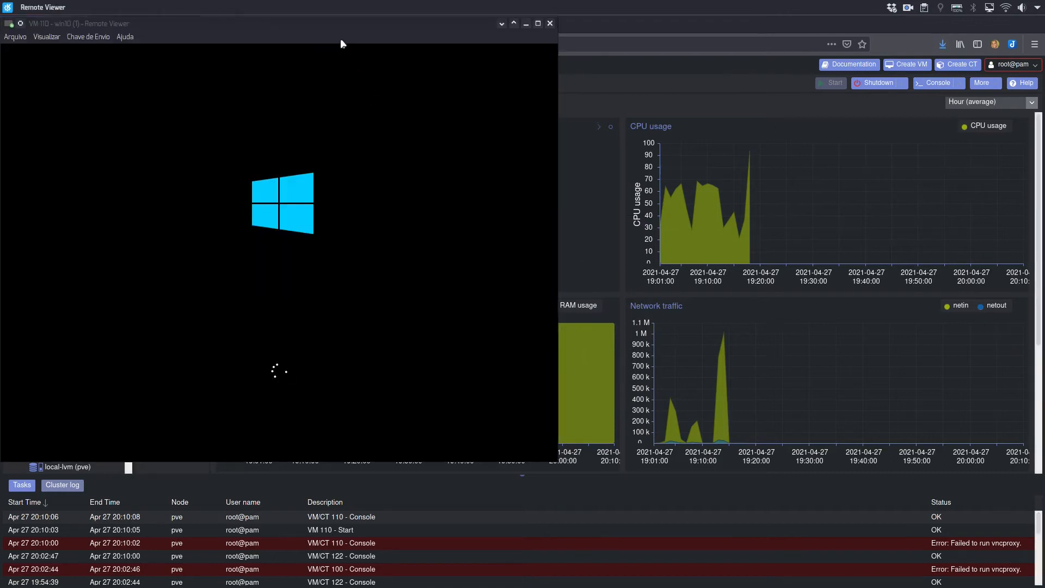
Move the win10 Remote Viewer window to Área de trabalho 3 and show it filling that desktop.
right_click(336, 23)
mouse_move(392, 39)
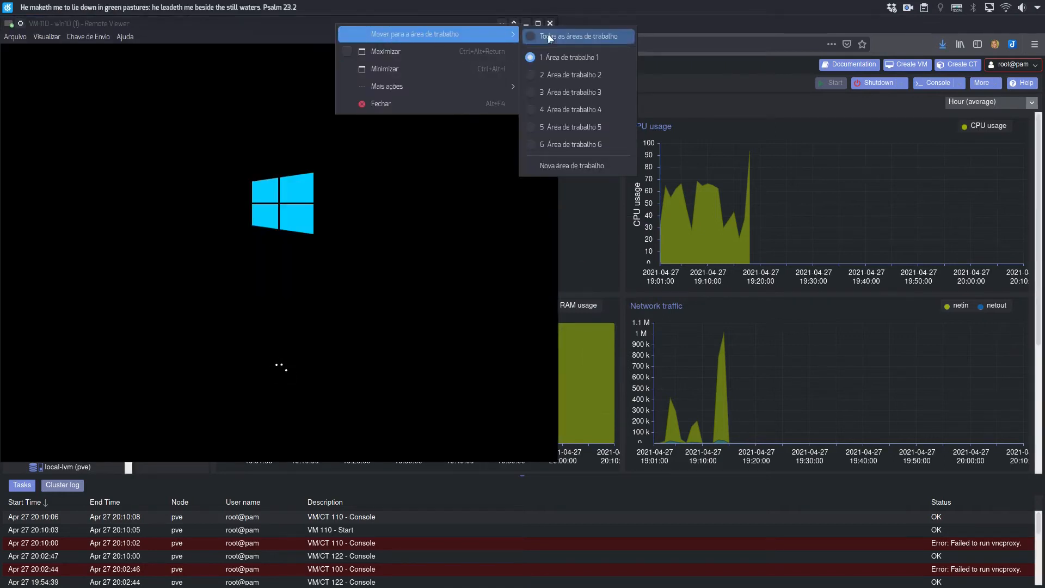
left_click(560, 87)
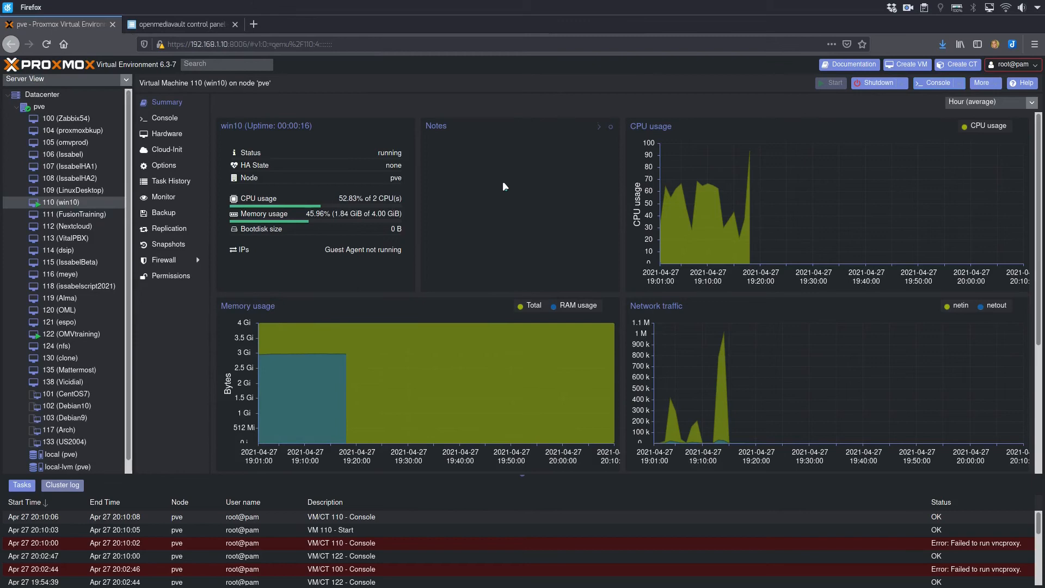
key("ctrl+F4")
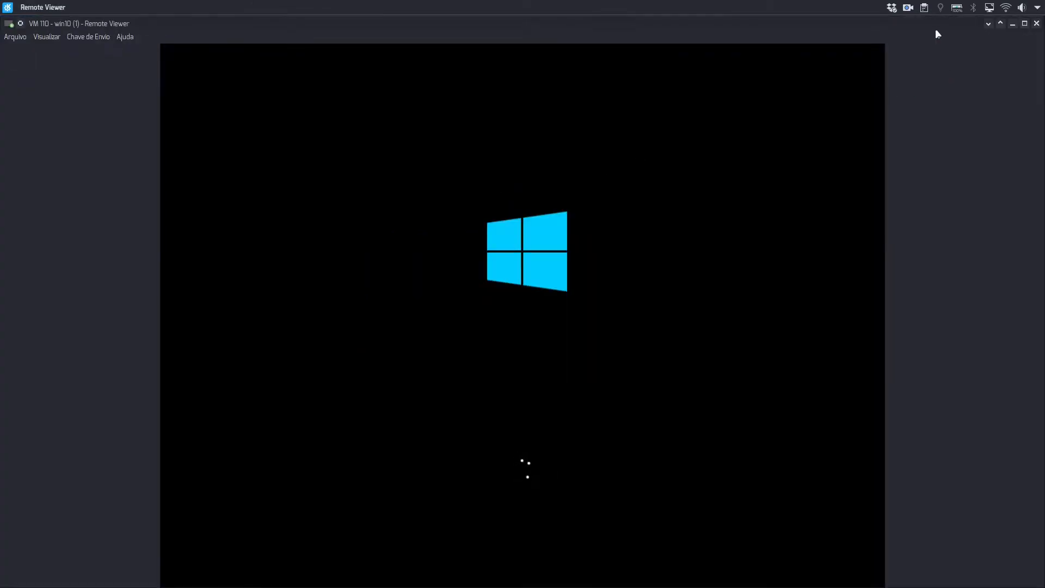
Return to the browser's desktop and open the SMB/CIFS service settings in the openmediavault control panel.
key("ctrl+F1")
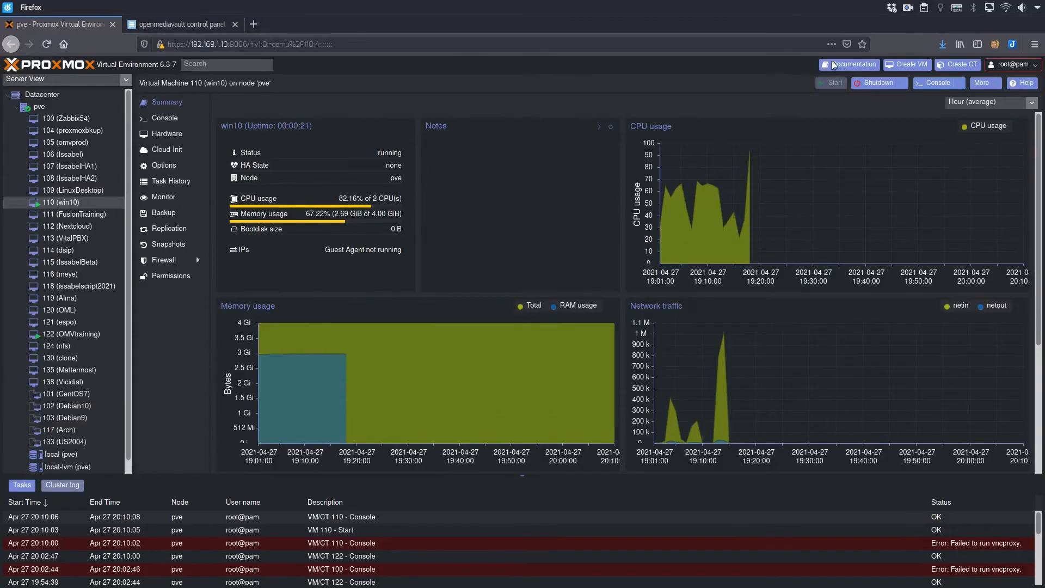
left_click(196, 24)
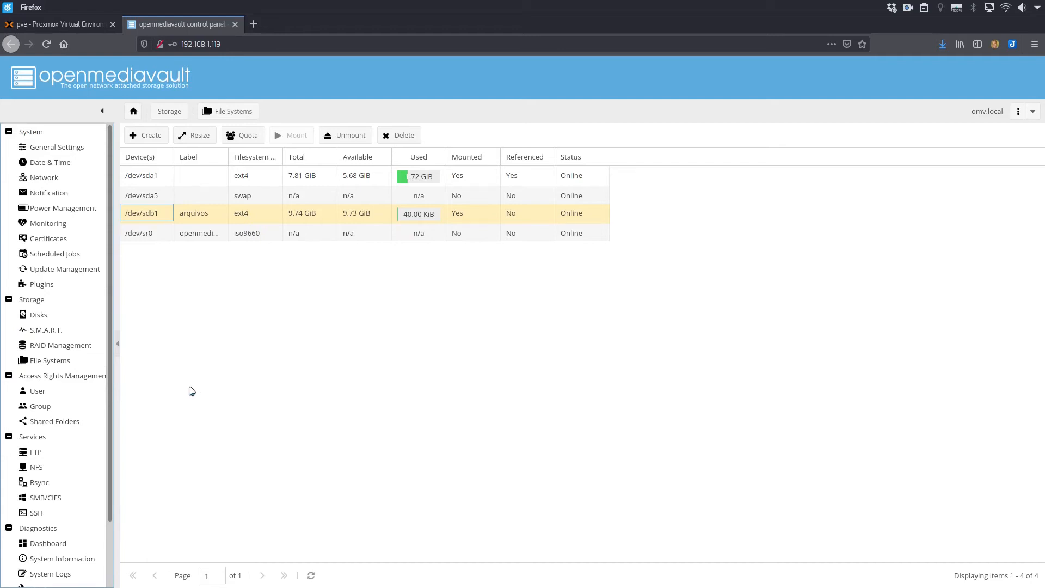
left_click(46, 499)
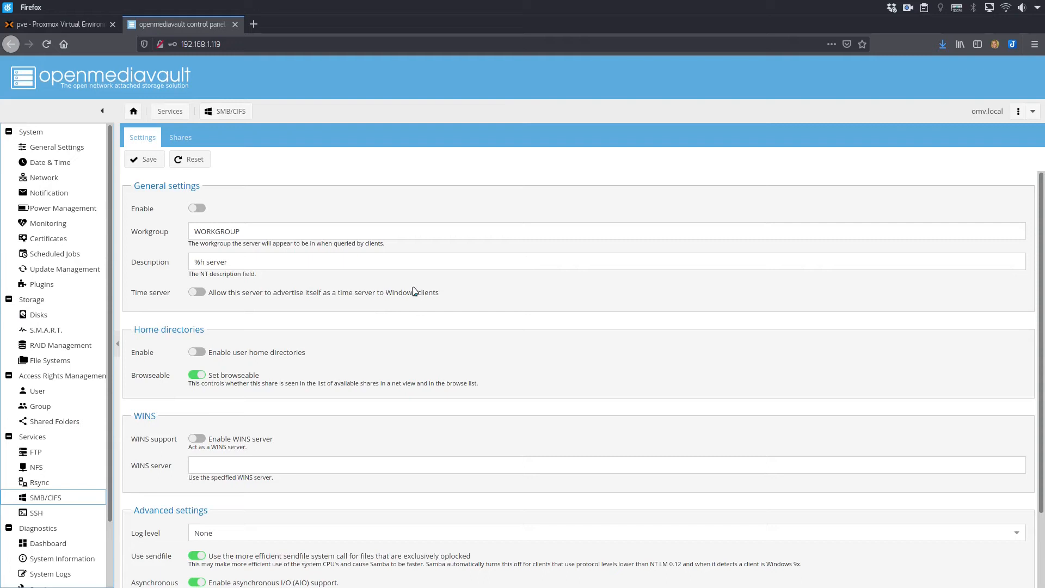
Switch to Kronometer, move its window clear of the share controls, keep it above other windows, and start the stopwatch.
key("alt+Tab")
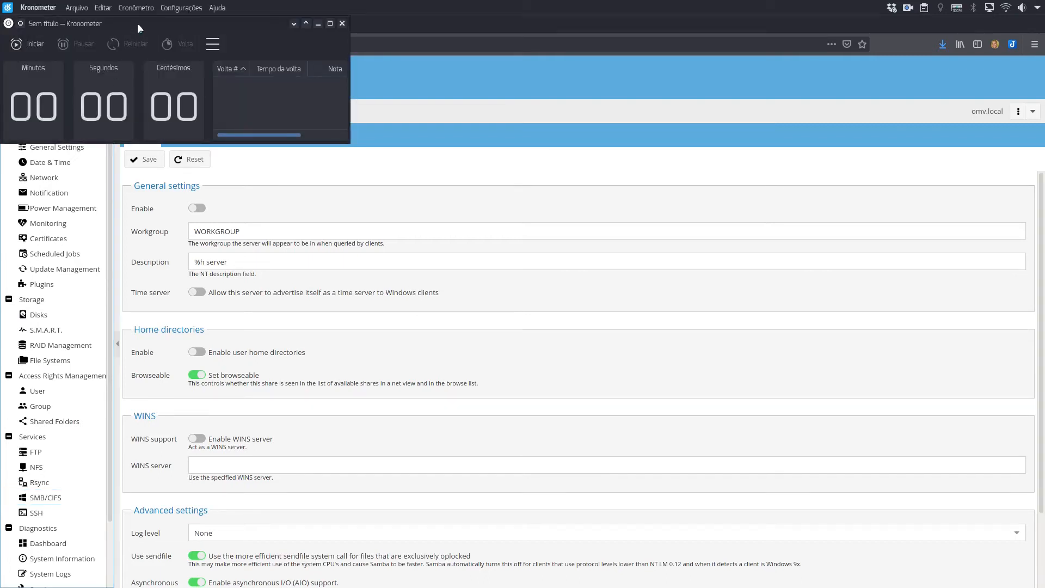
left_click_drag(139, 27, 833, 469)
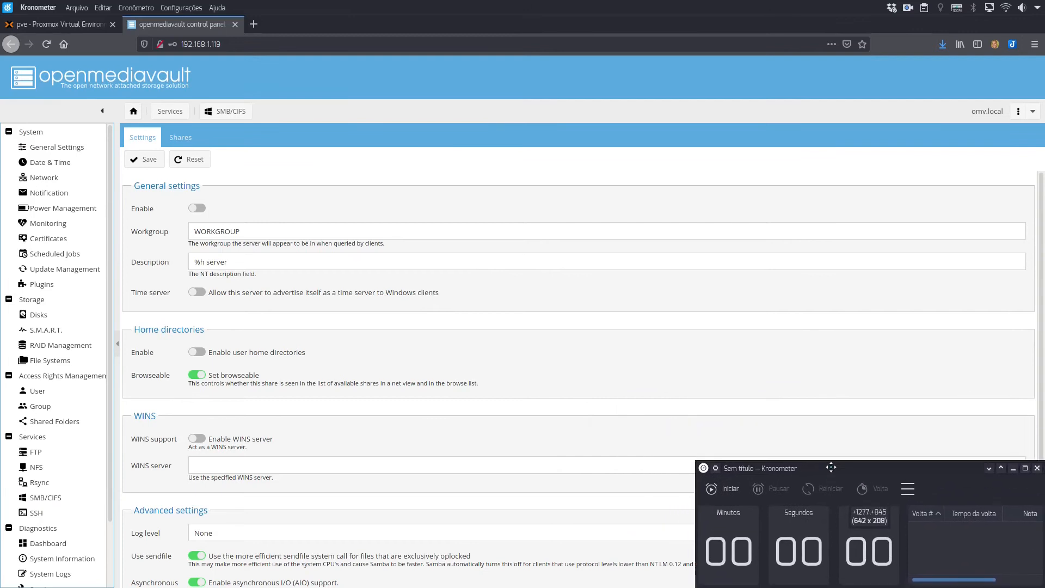
right_click(821, 468)
mouse_move(854, 485)
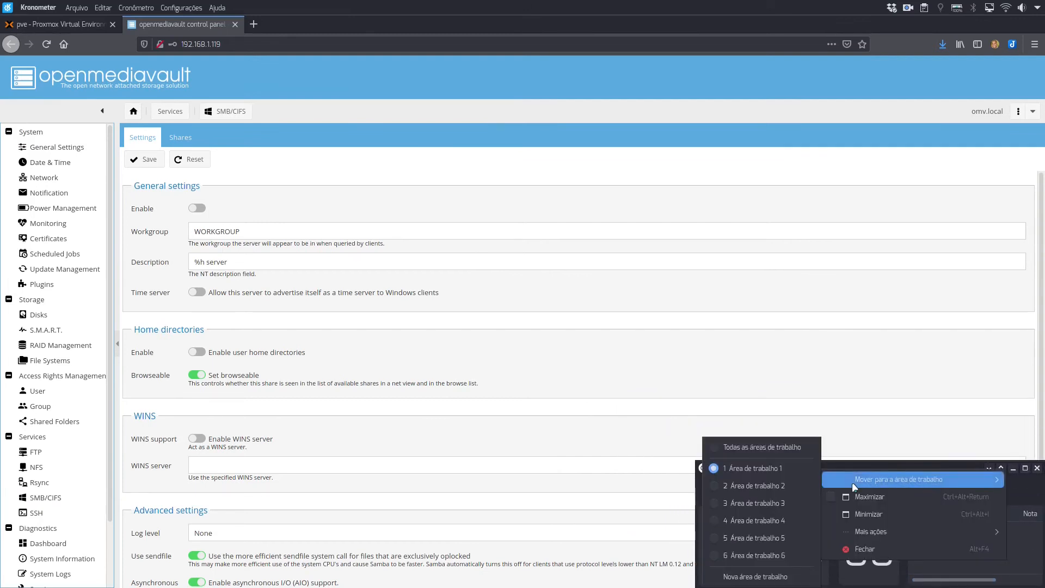
mouse_move(891, 528)
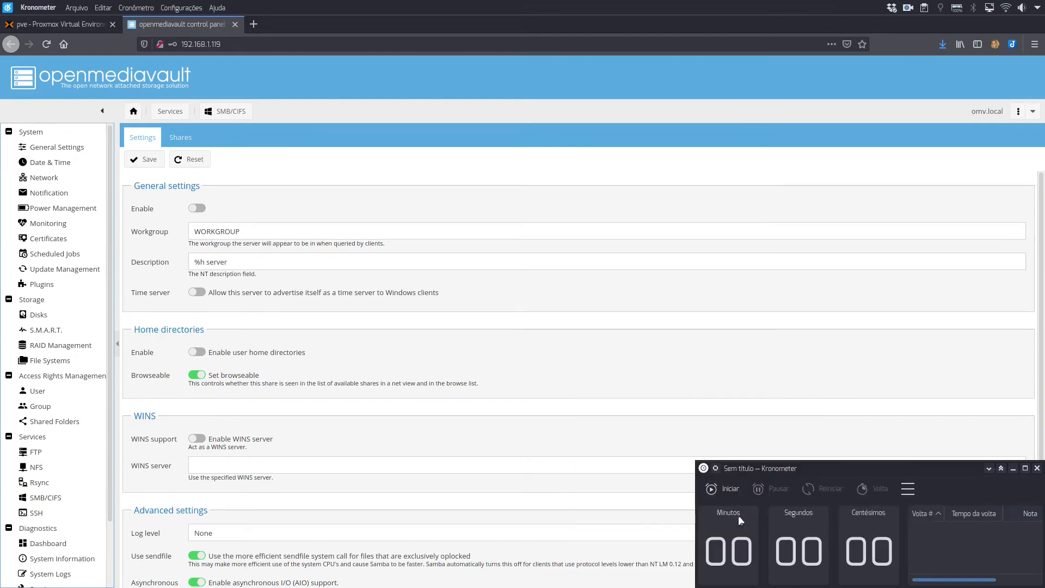
left_click(724, 489)
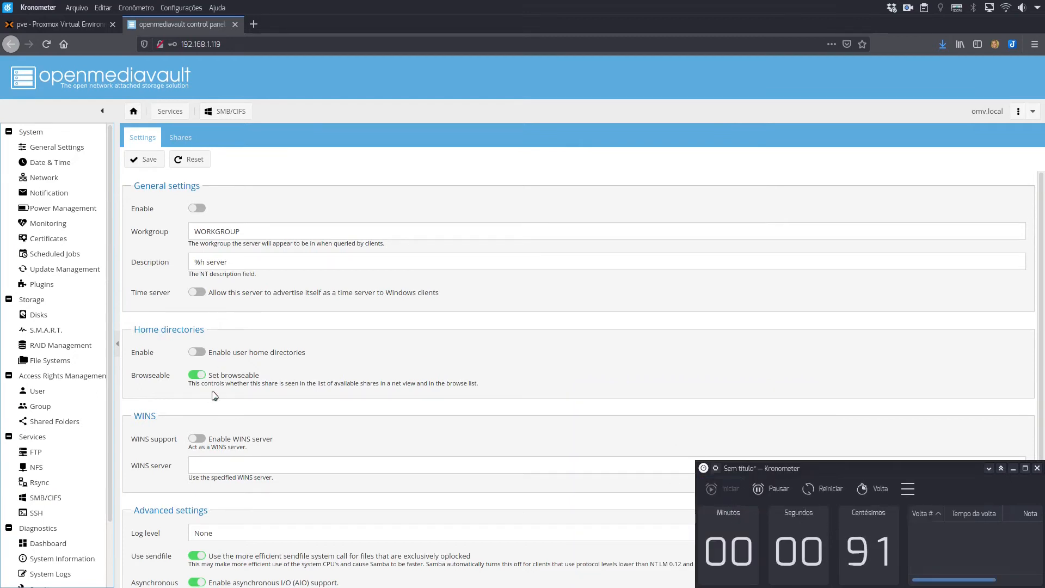
Add an SMB/CIFS share and create a shared folder named Compartilhamento on the arquivos device for it.
left_click(180, 137)
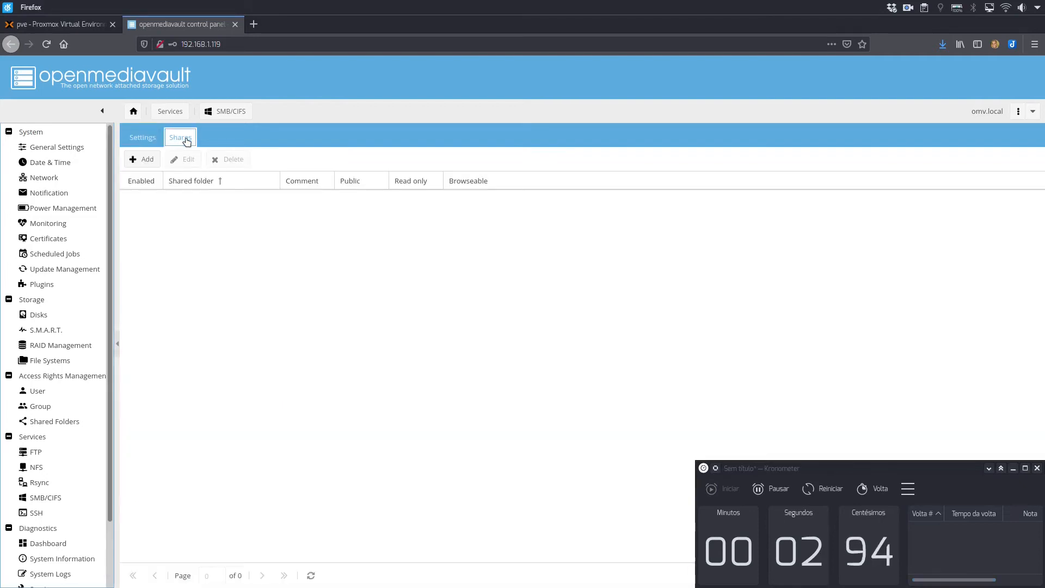
left_click(141, 160)
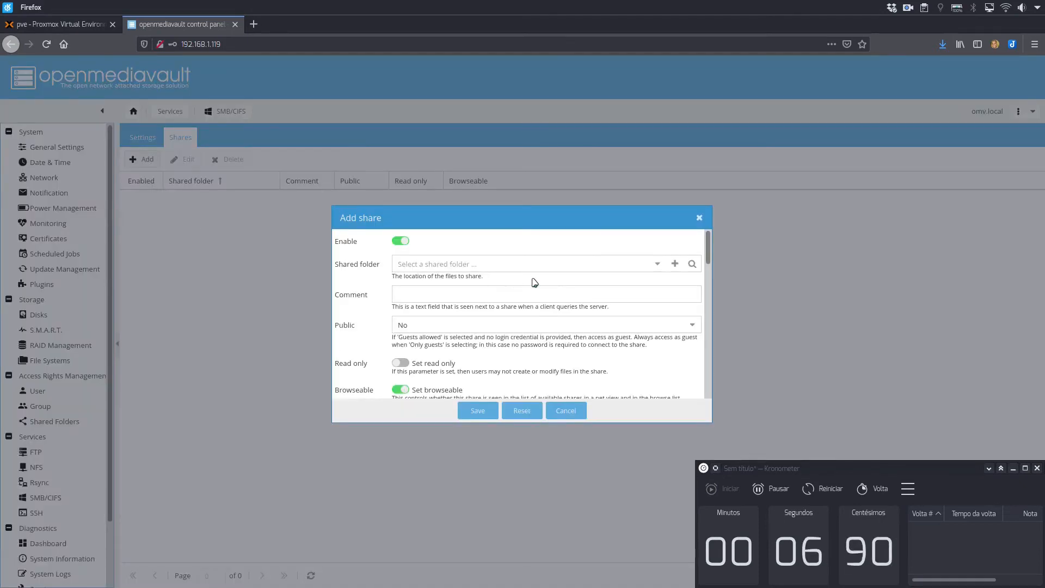
left_click(675, 264)
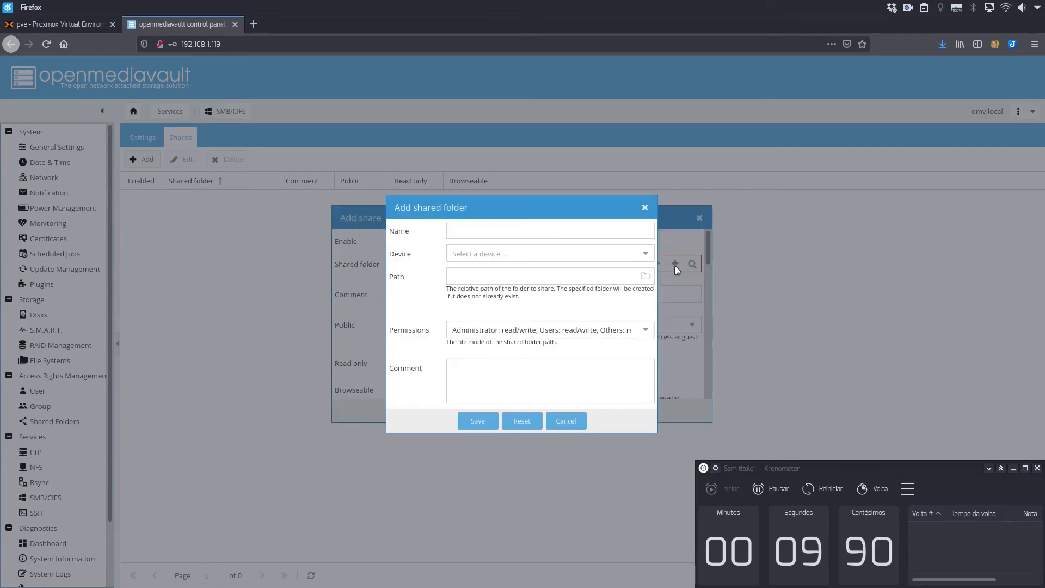
left_click(643, 255)
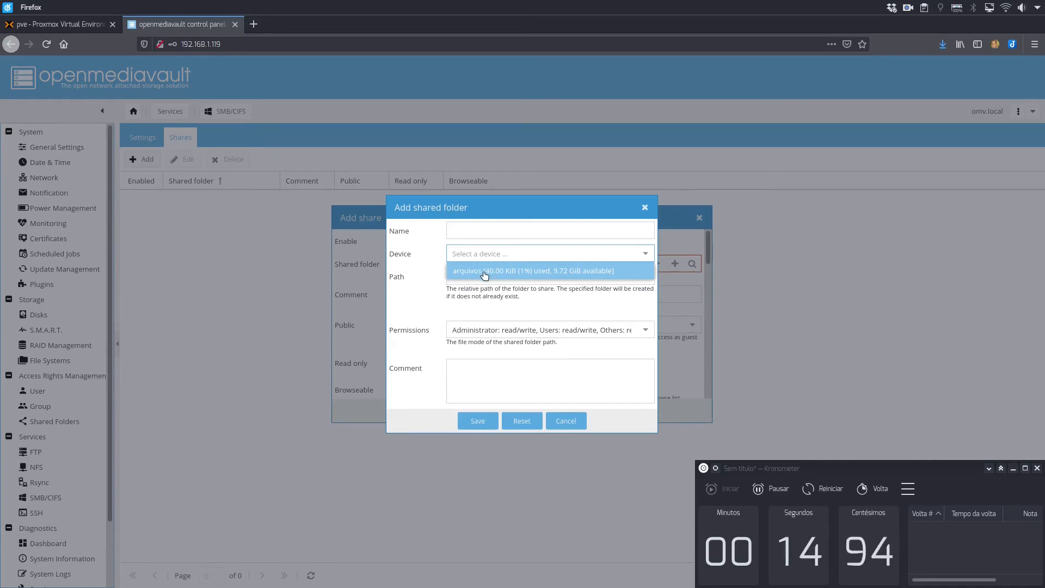
left_click(485, 272)
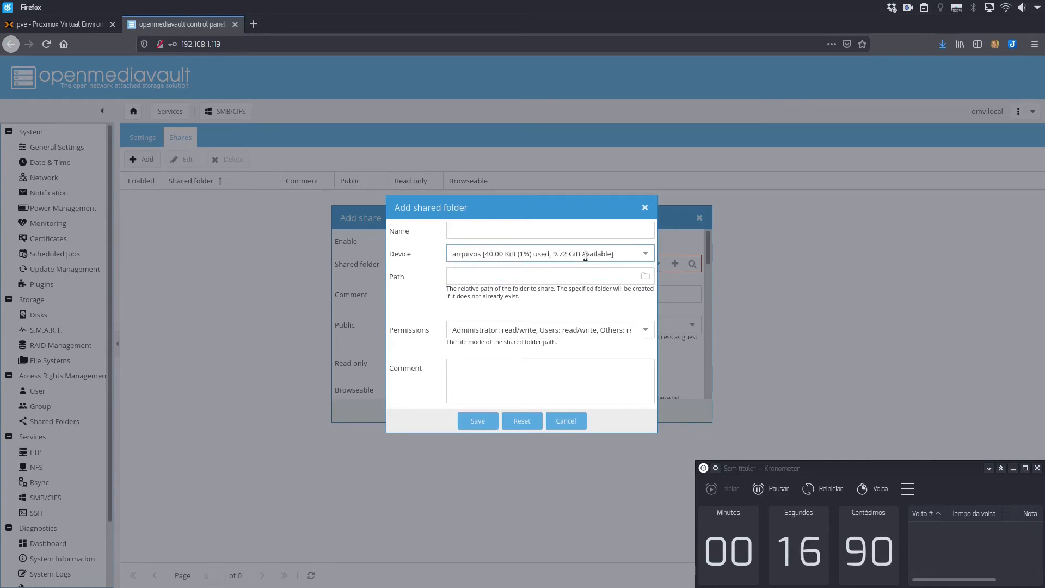
left_click(502, 231)
type("Compa")
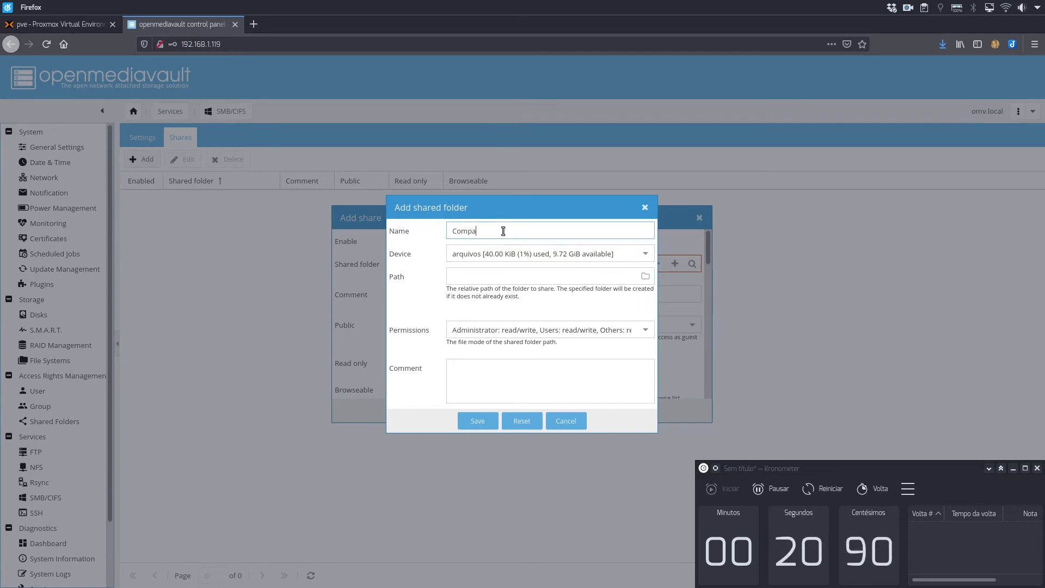
type("rtilhamento")
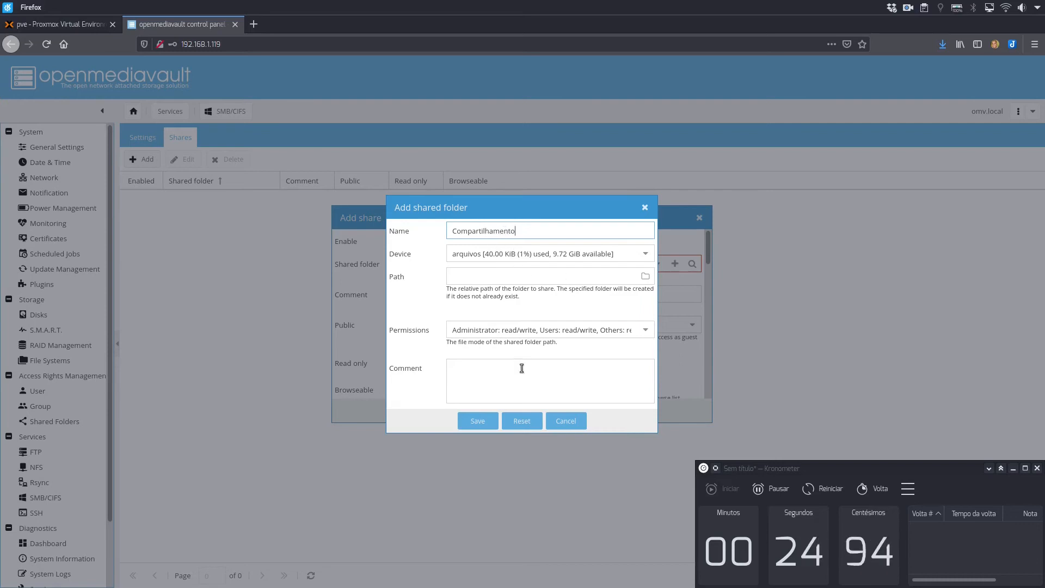
left_click(476, 420)
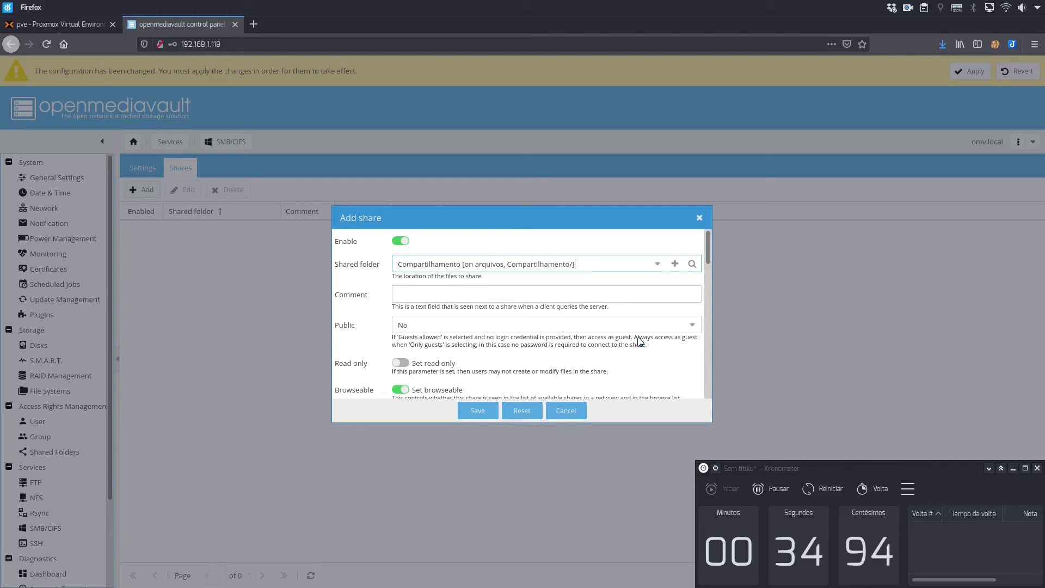
Review the options of the new Compartilhamento share, save it with its default settings, and apply the configuration changes.
scroll(641, 342, "down", 1)
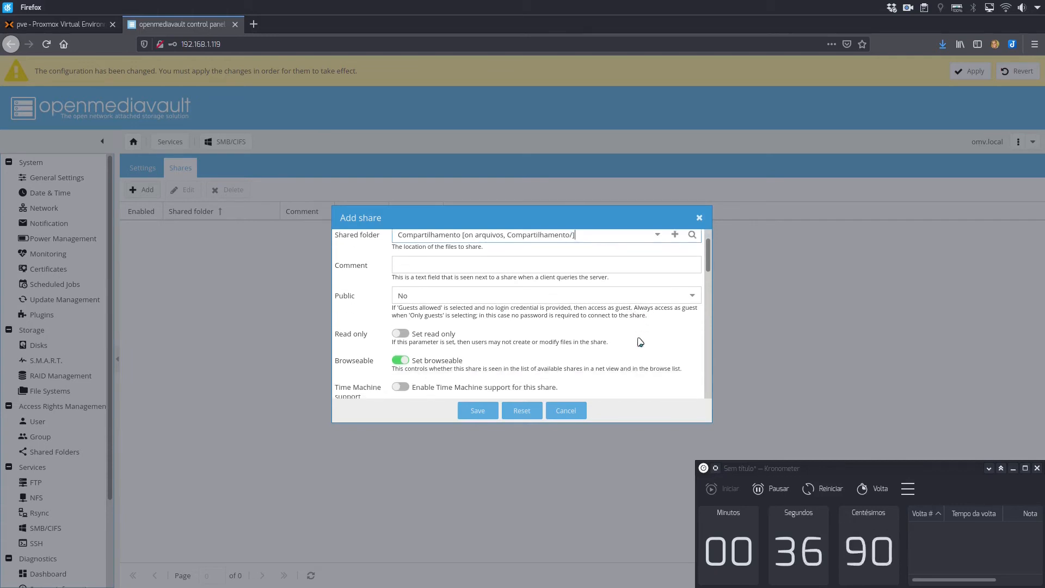
scroll(593, 343, "up", 1)
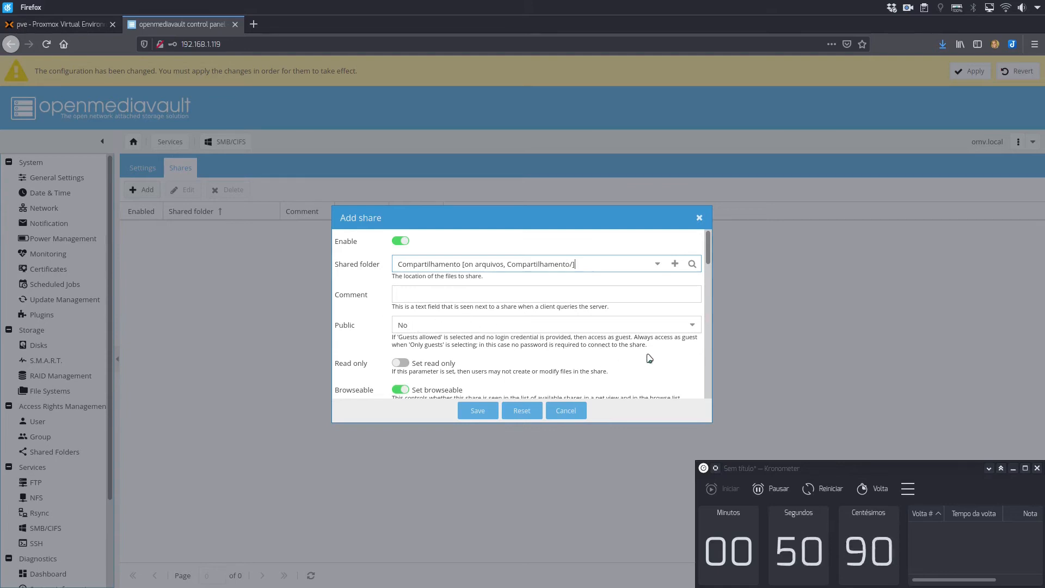
scroll(626, 337, "down", 2)
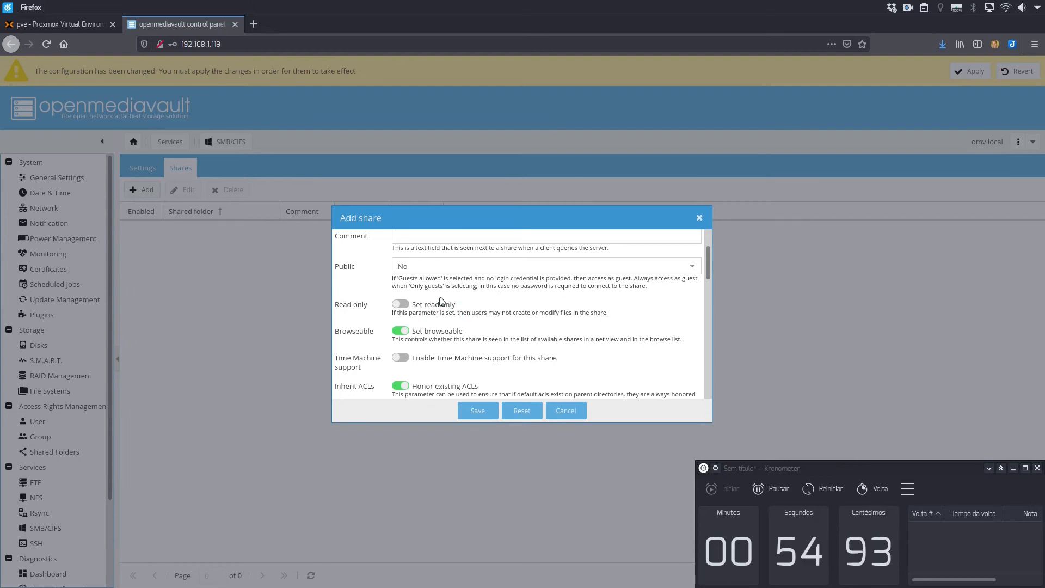
scroll(626, 338, "down", 1)
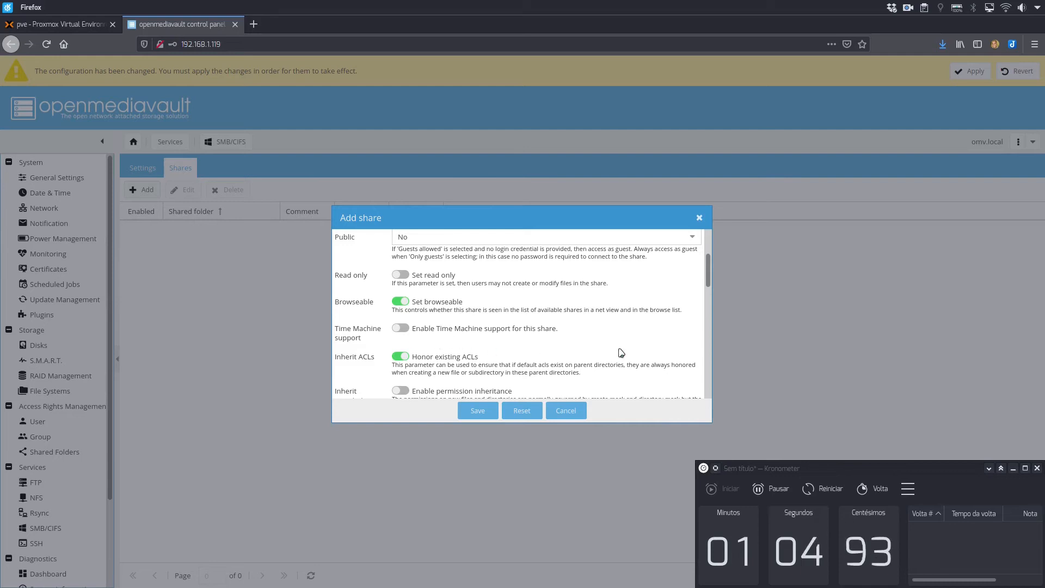
scroll(621, 352, "down", 5)
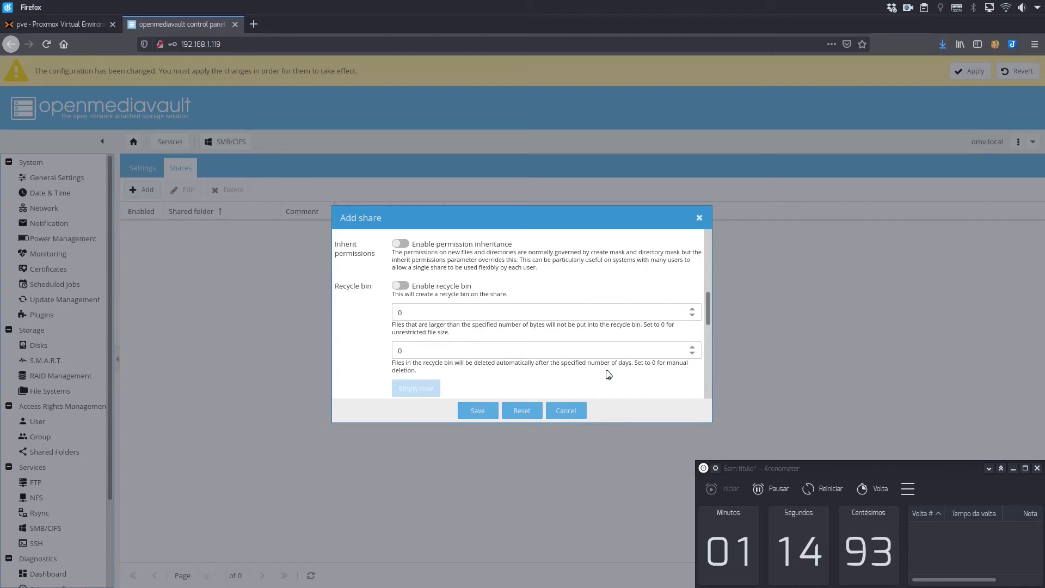
scroll(609, 374, "down", 10)
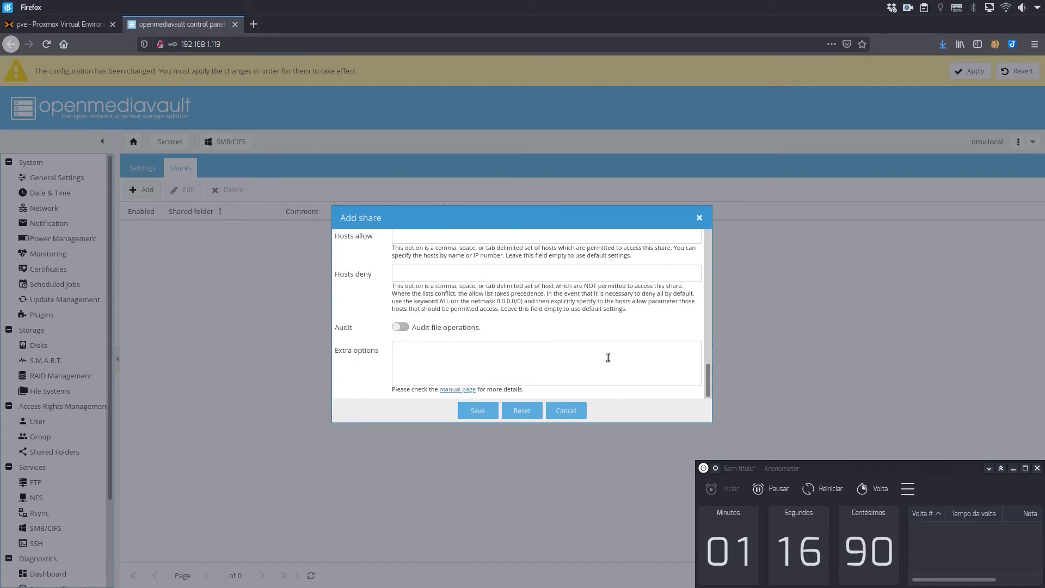
left_click(478, 411)
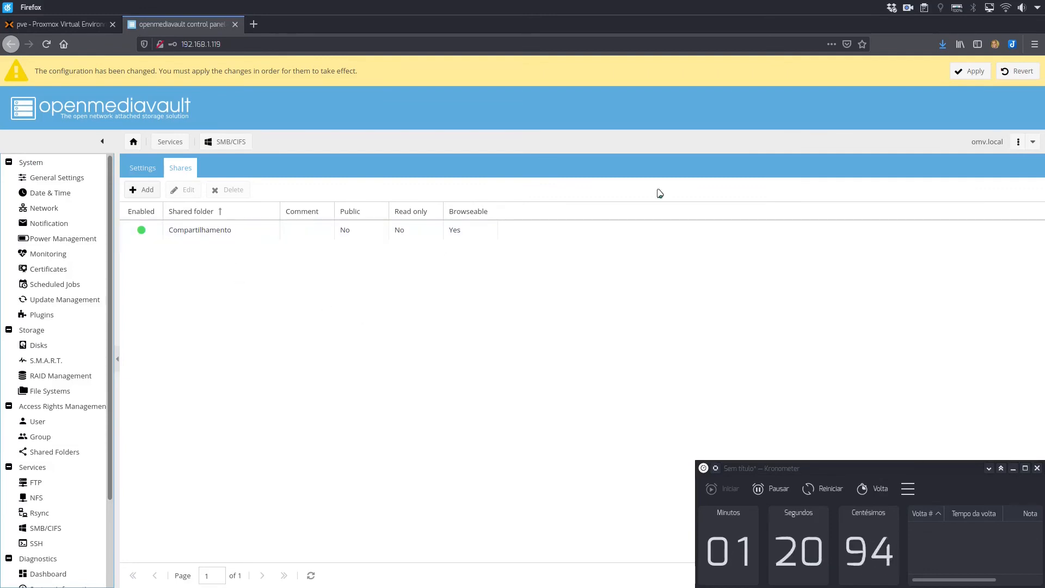
left_click(972, 71)
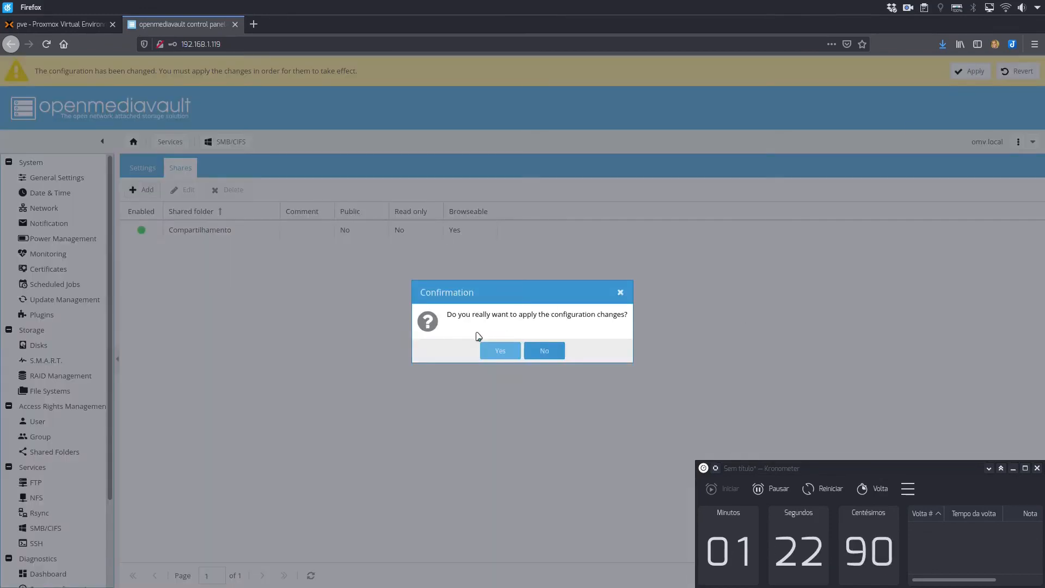
left_click(501, 352)
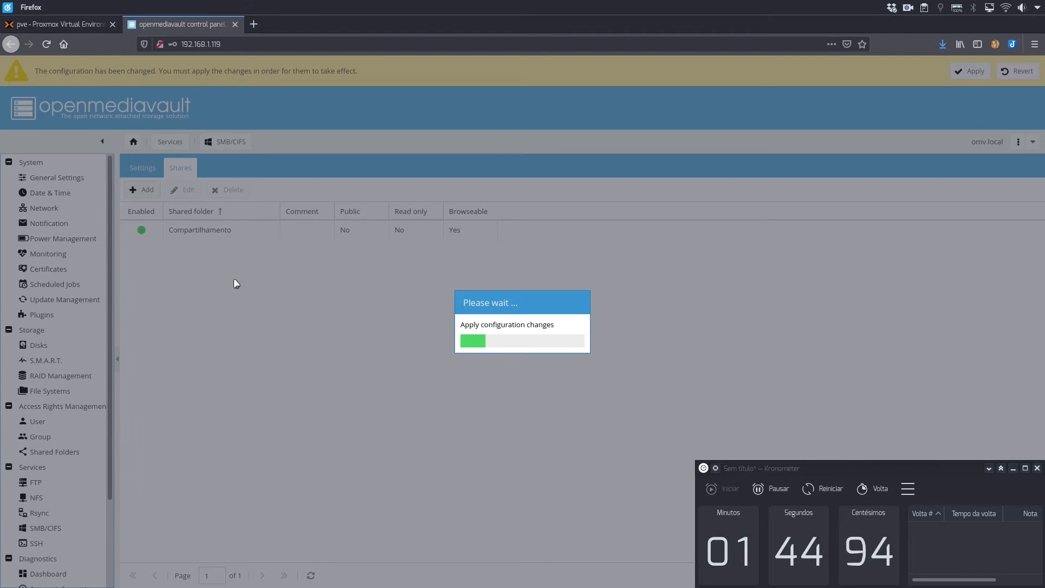
Switch to the win10 Remote Viewer window and sign in to Windows with the account password.
key("ctrl+F3")
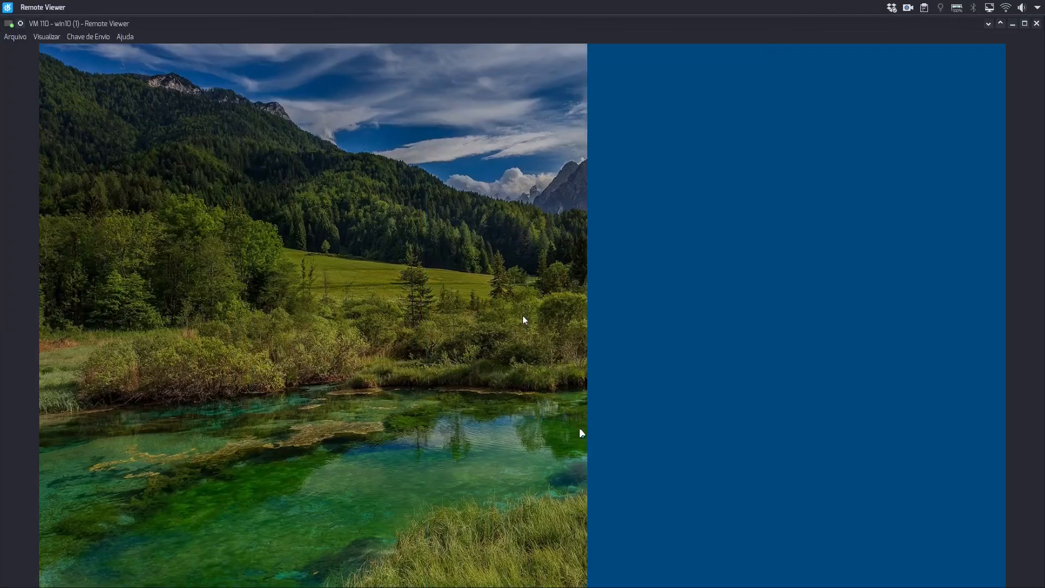
left_click(523, 317)
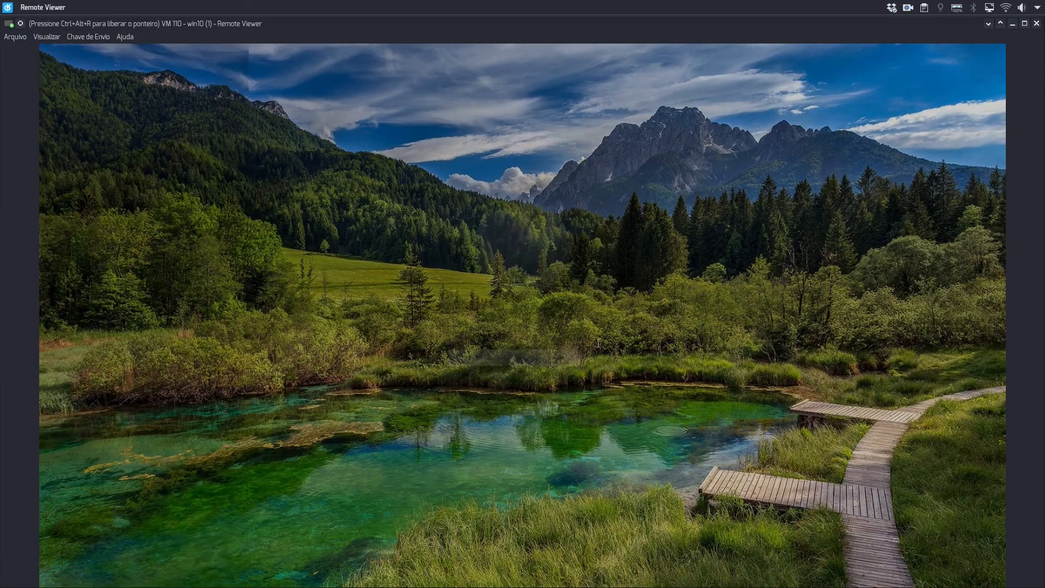
type("********")
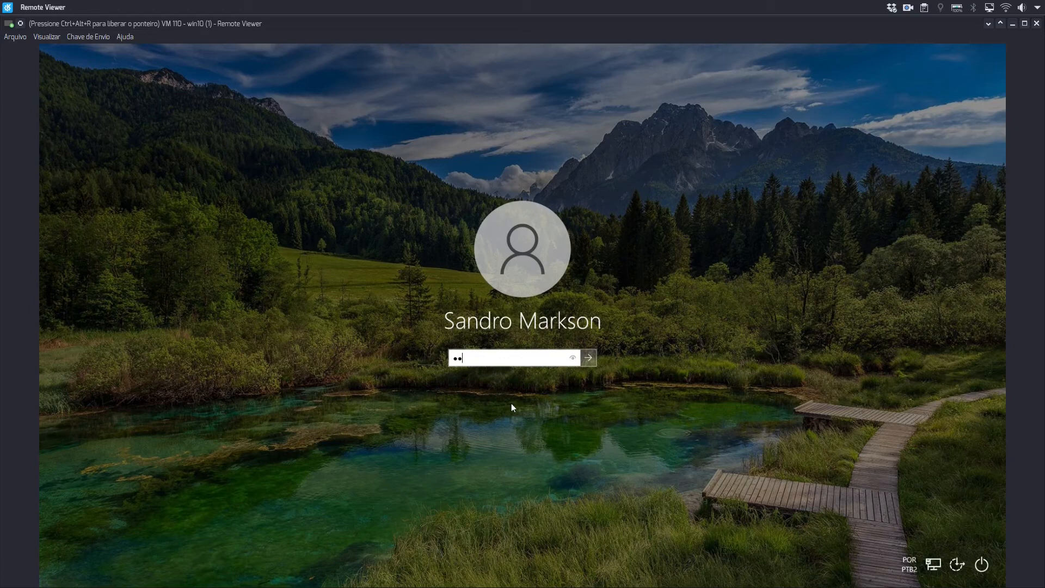
key("Return")
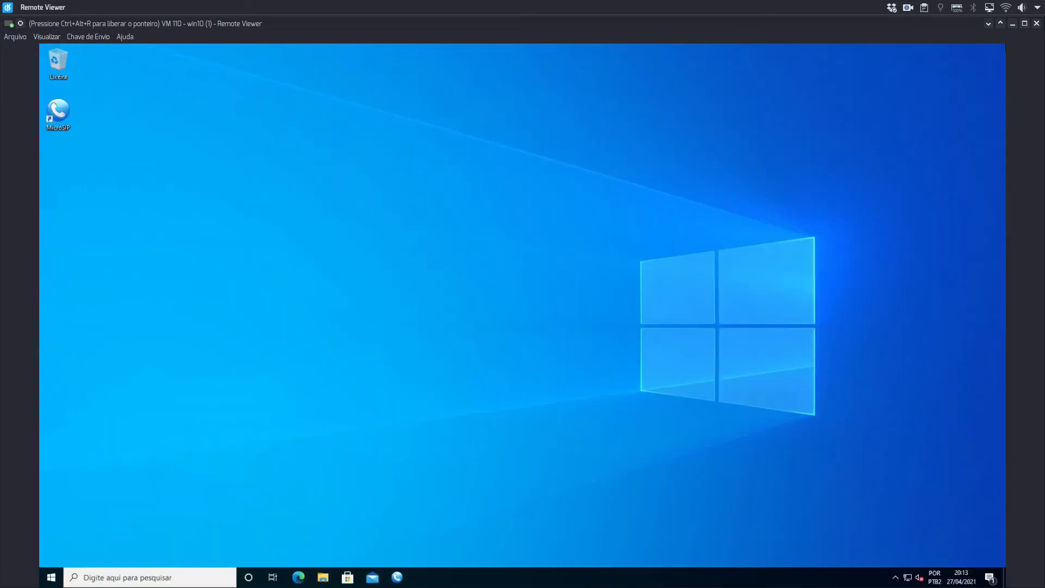
Switch from the win10 VM back to the openmediavault control panel in Firefox and minimise the Kronometer window covering it.
key("ctrl+alt+r")
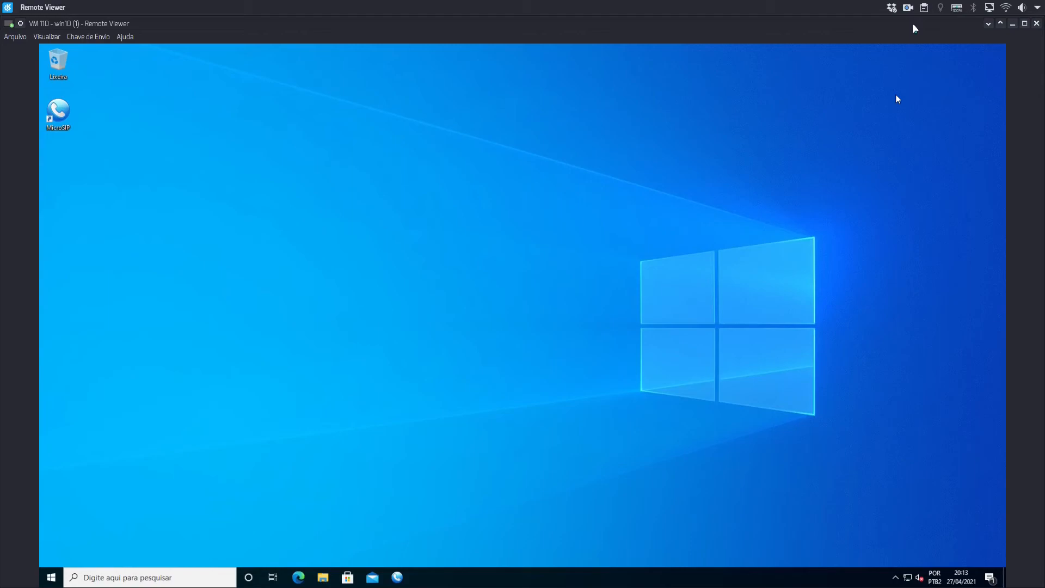
key("ctrl+F1")
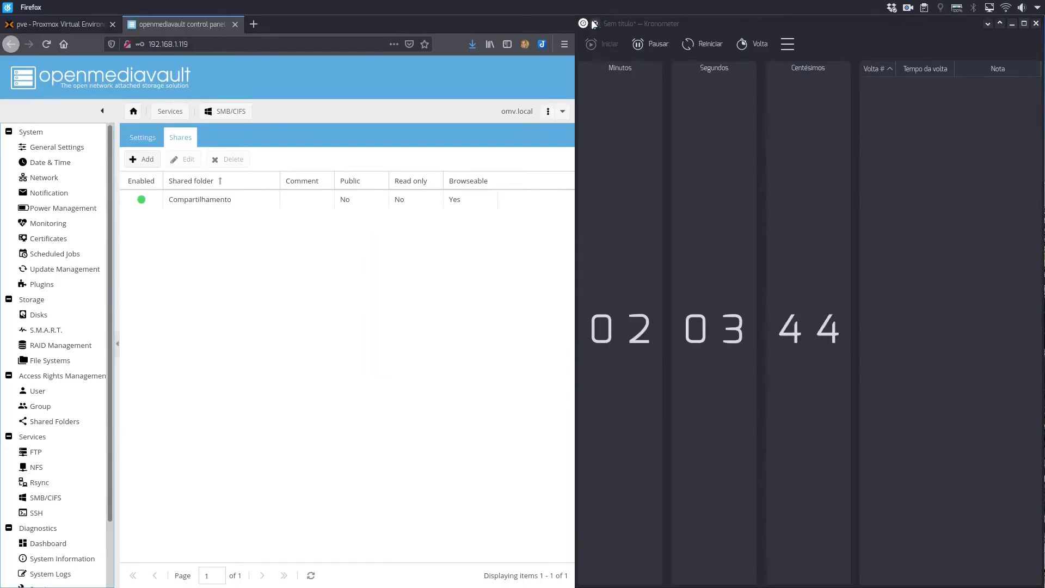
left_click(1024, 24)
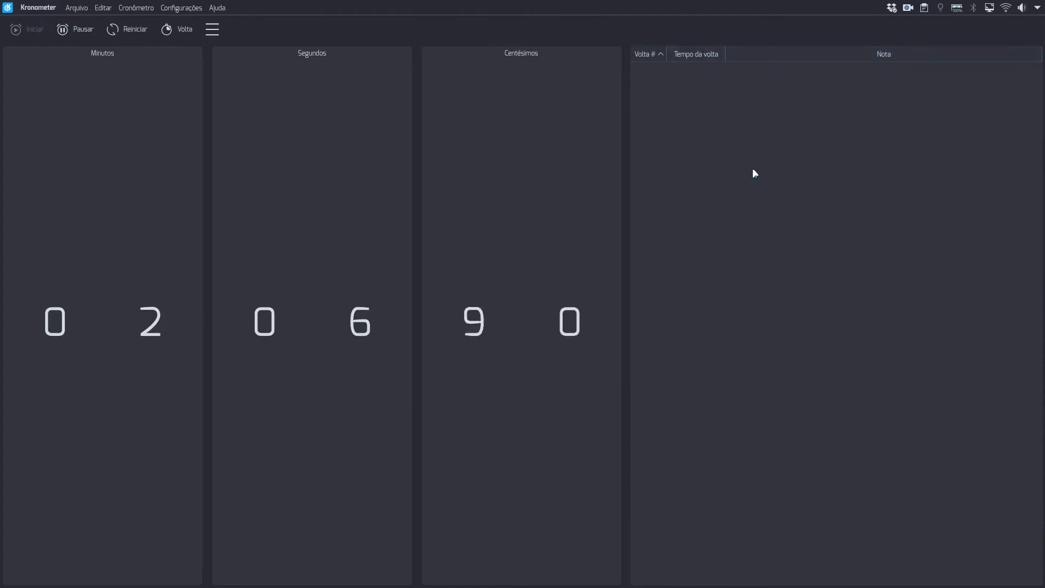
key("super+Page_Up")
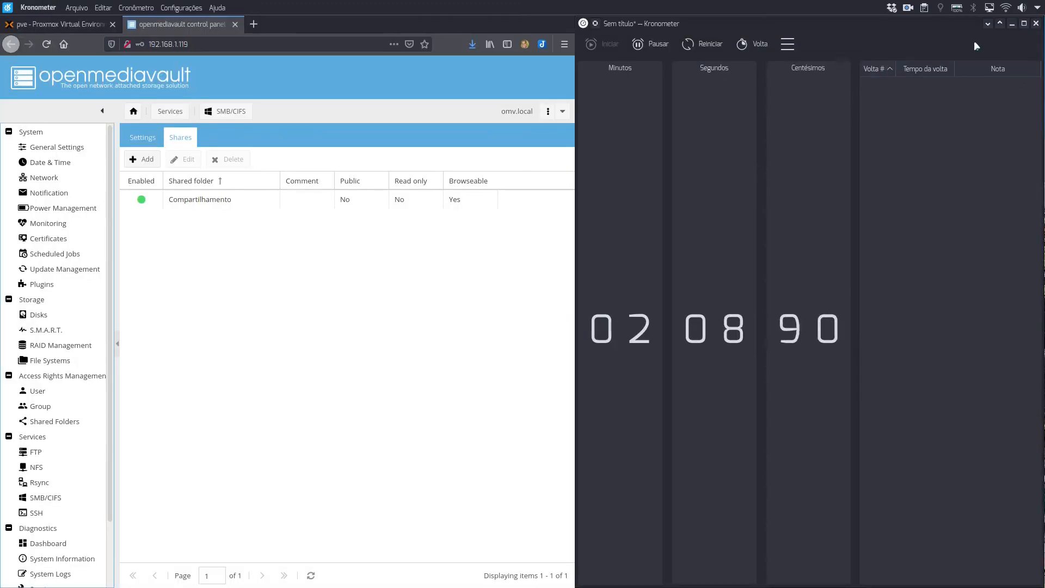
left_click(1010, 24)
key("super+Page_Up")
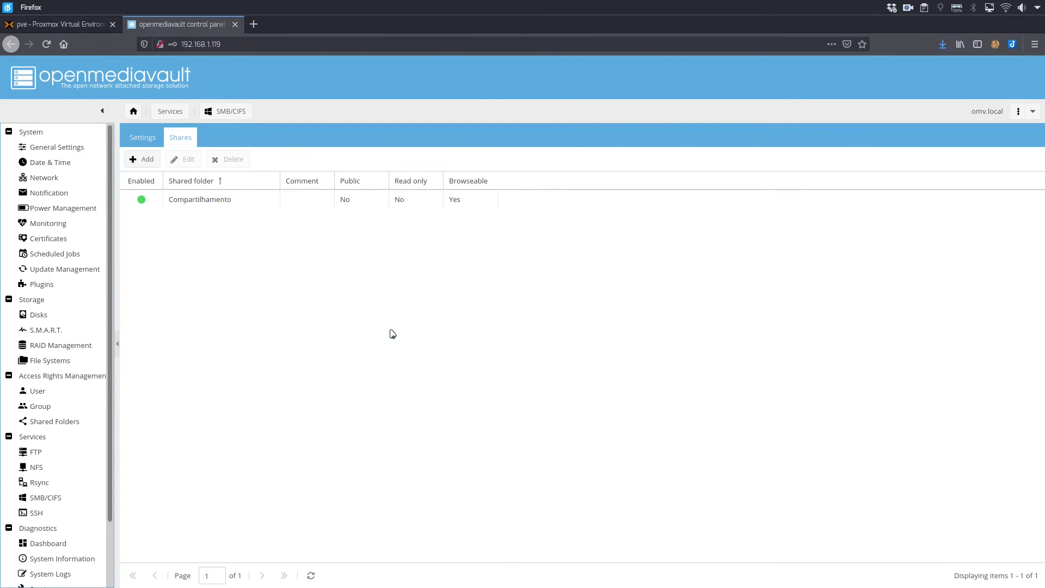
key("alt+Tab")
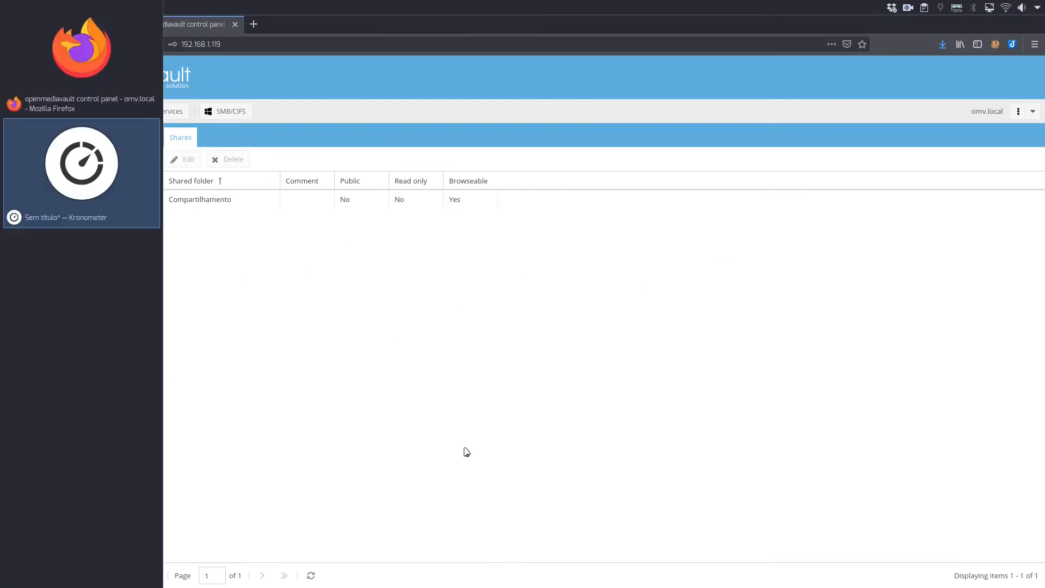
left_click(486, 371)
left_click(438, 354)
left_click(1012, 23)
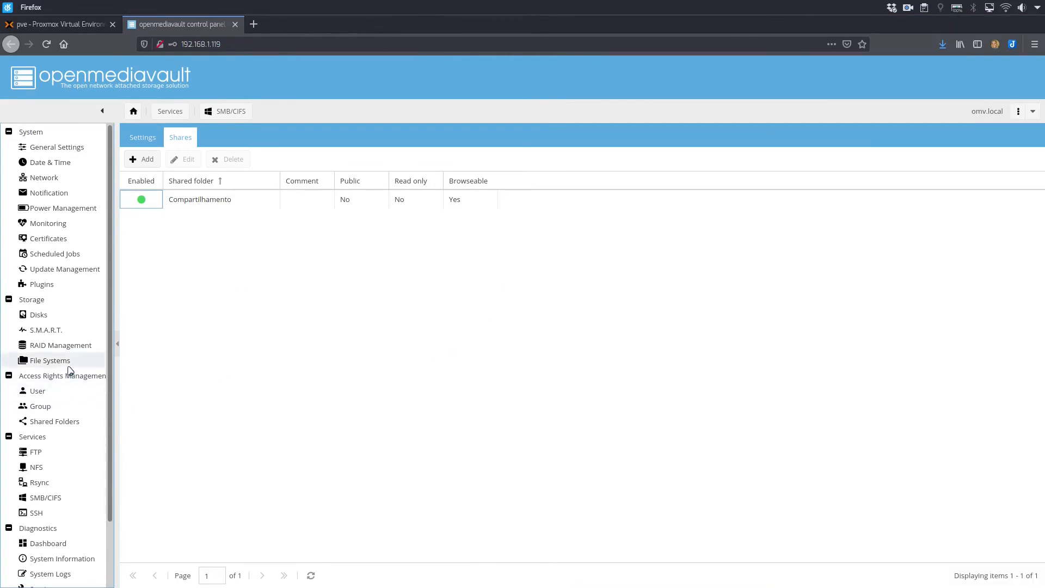
Show the Shared Folders list and widen its Name and Relative Path columns until the Compartilhamento entries are fully readable.
left_click(60, 423)
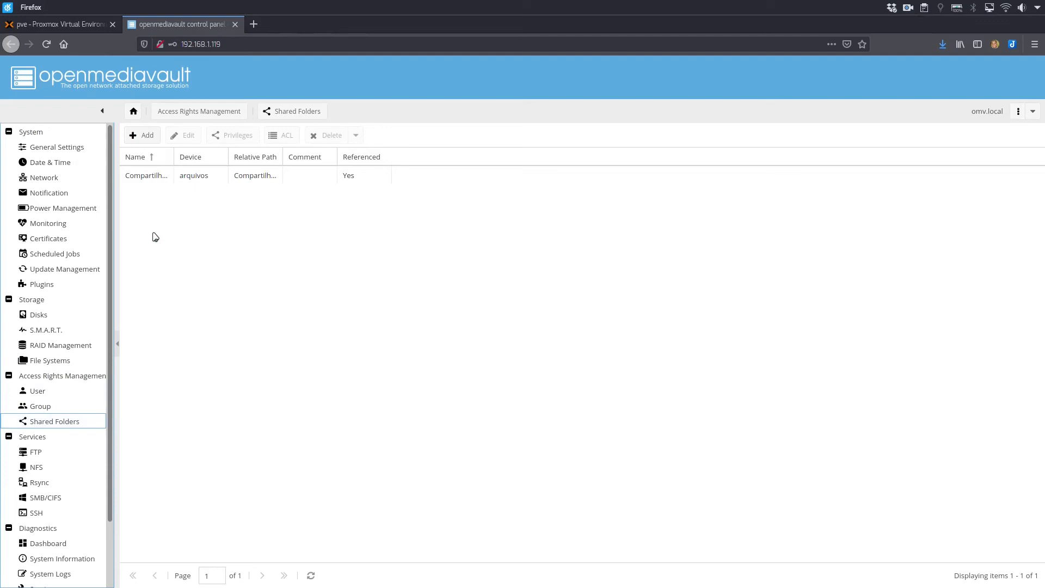
left_click_drag(174, 156, 214, 163)
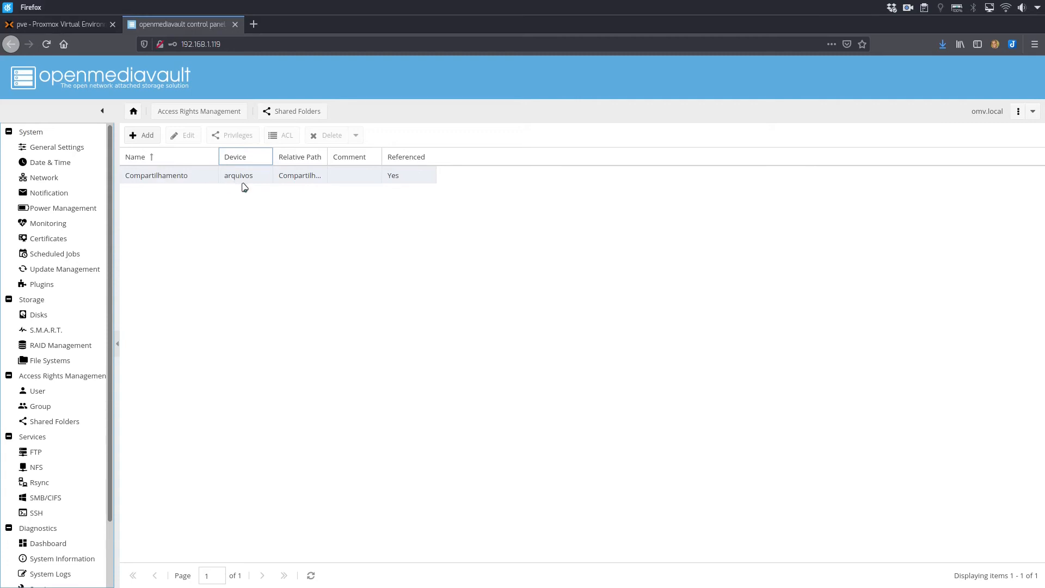
left_click_drag(327, 157, 363, 157)
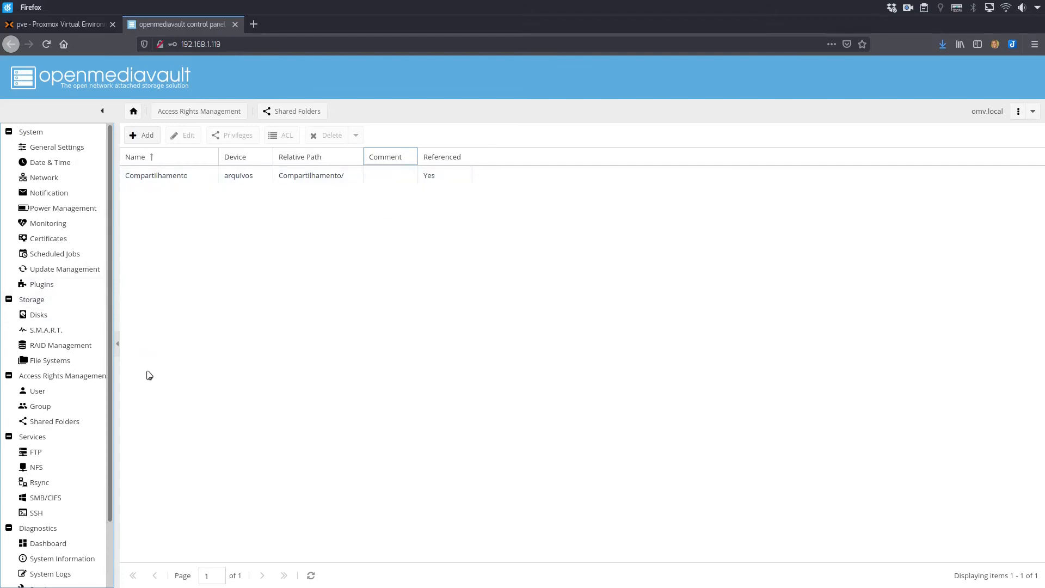
Examine the line format for importing users in the user management section, and close the import form without importing.
left_click(43, 396)
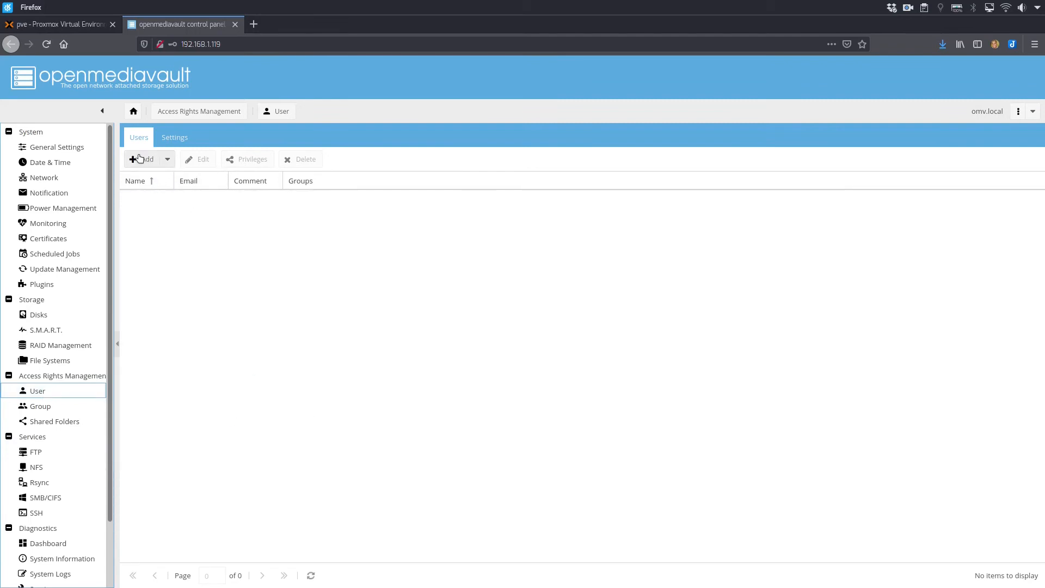
left_click(168, 161)
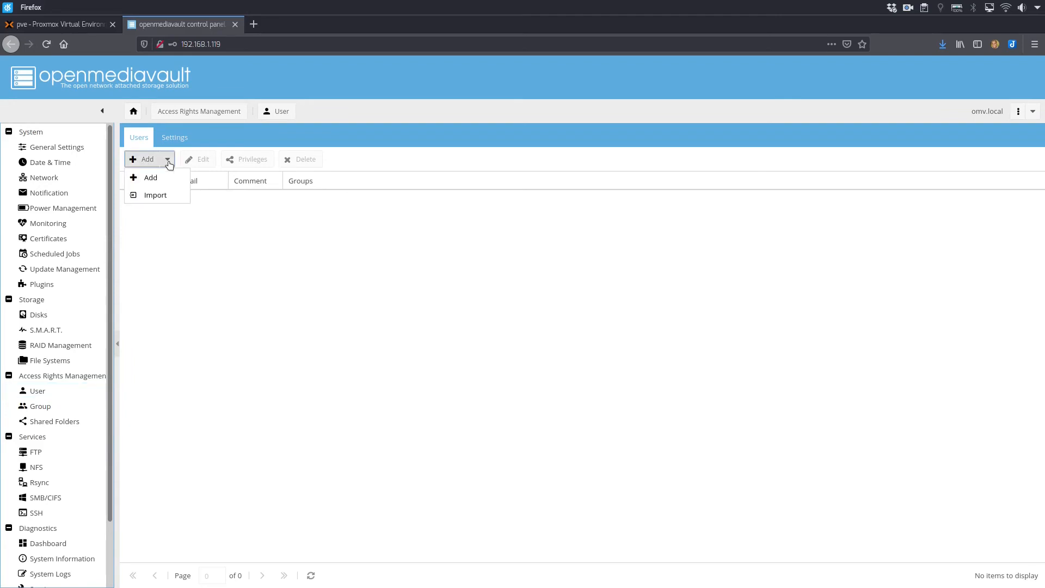
left_click(155, 195)
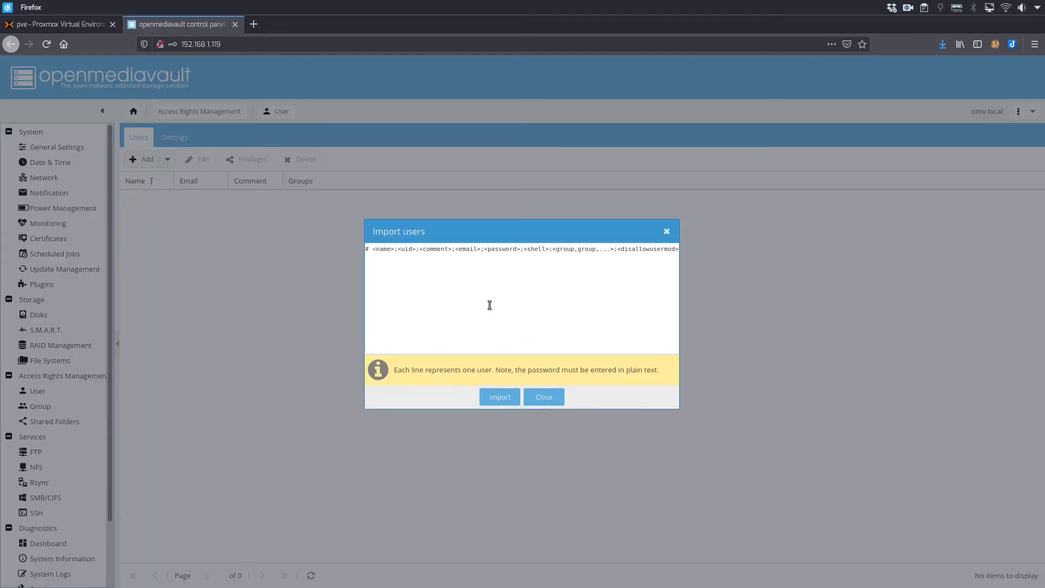
left_click(410, 281)
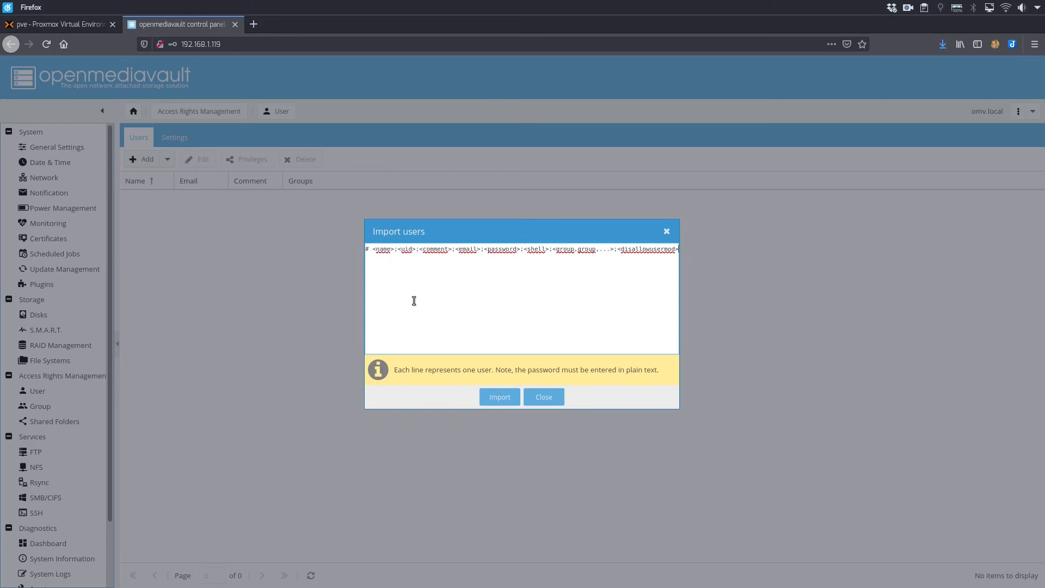
left_click(540, 398)
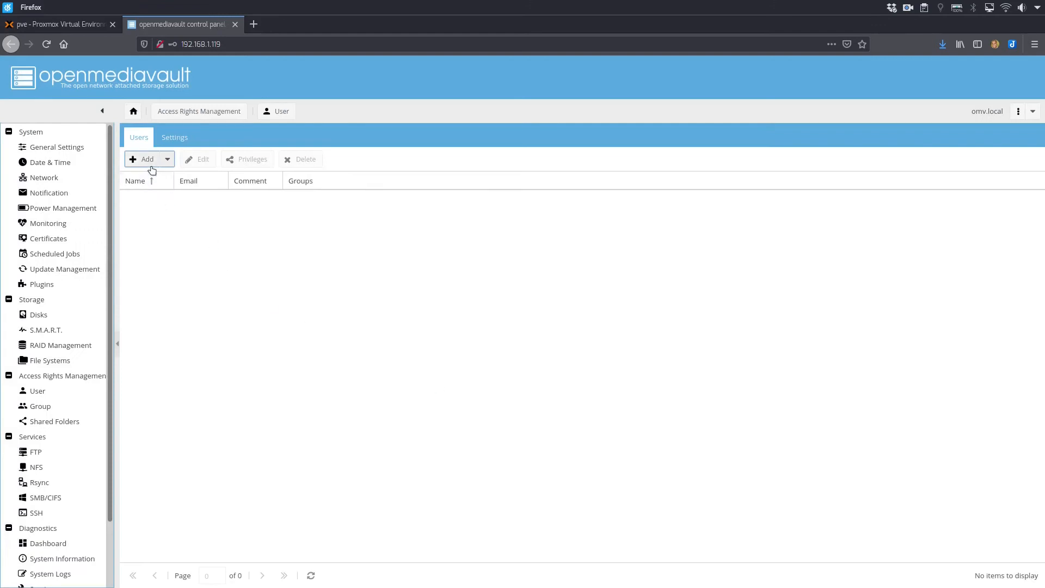
Start adding a user and enter the account's username, the person's full name as comment, and the e-mail address.
left_click(150, 165)
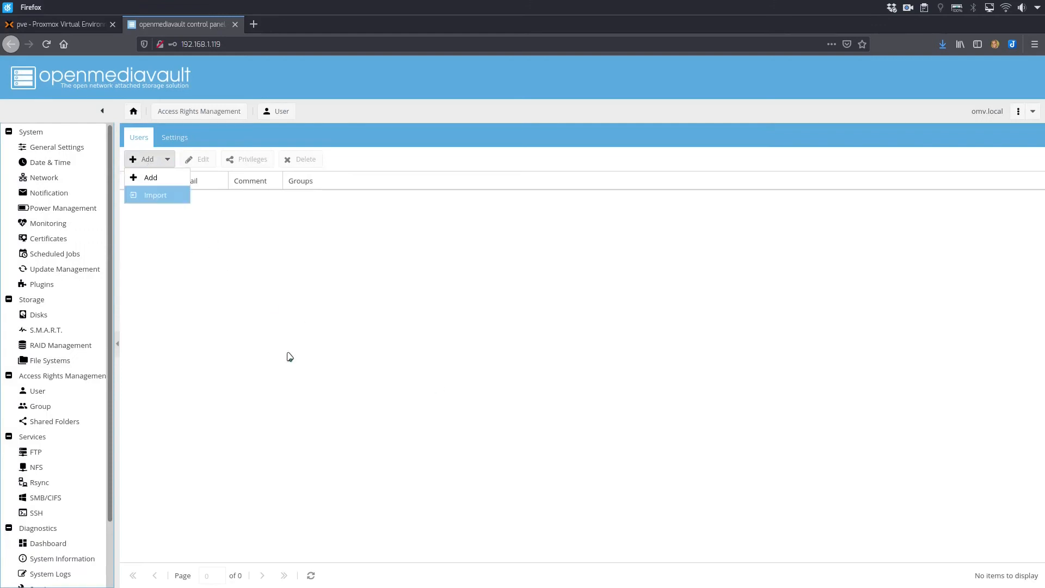
left_click(152, 177)
left_click(502, 251)
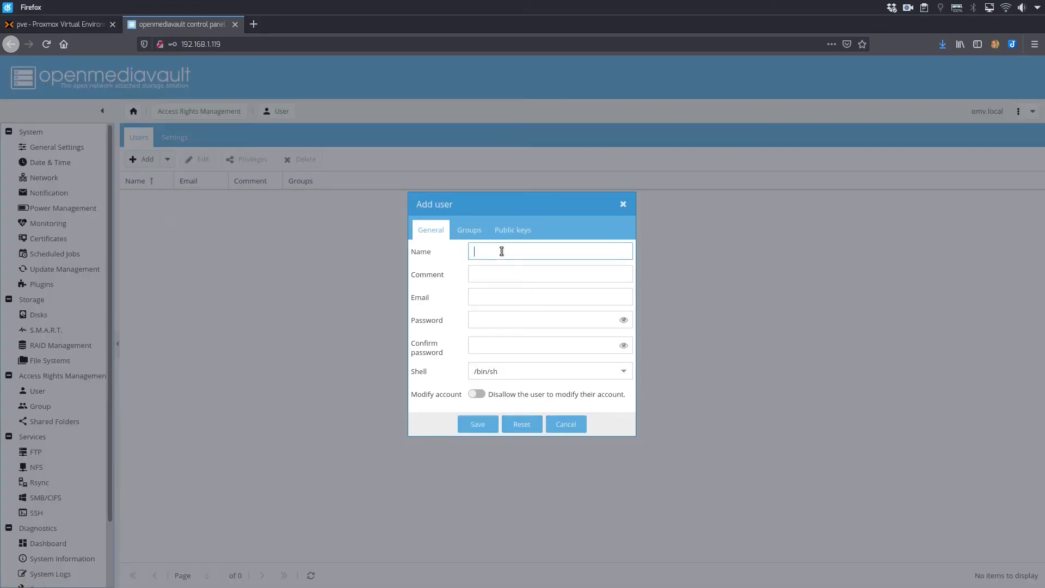
left_click(515, 268)
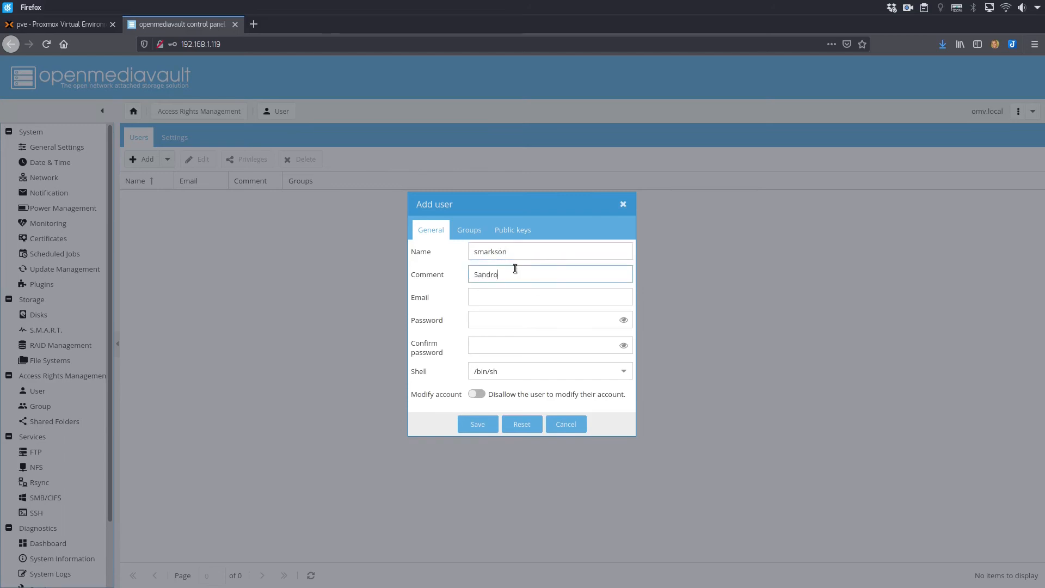
left_click(514, 294)
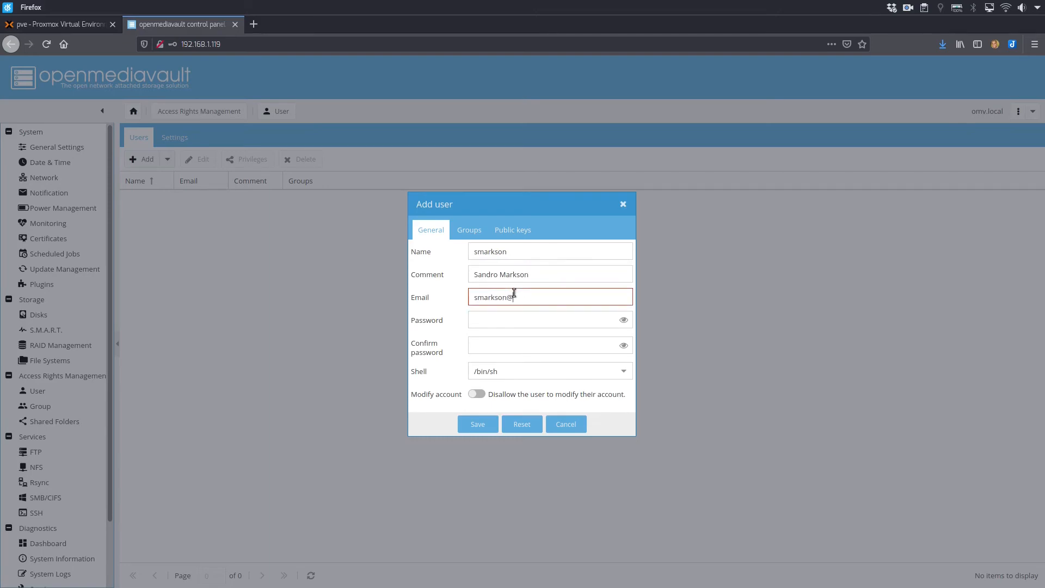
Enter and confirm the new user's password, disallow the user from modifying their account, and save the user.
left_click(541, 321)
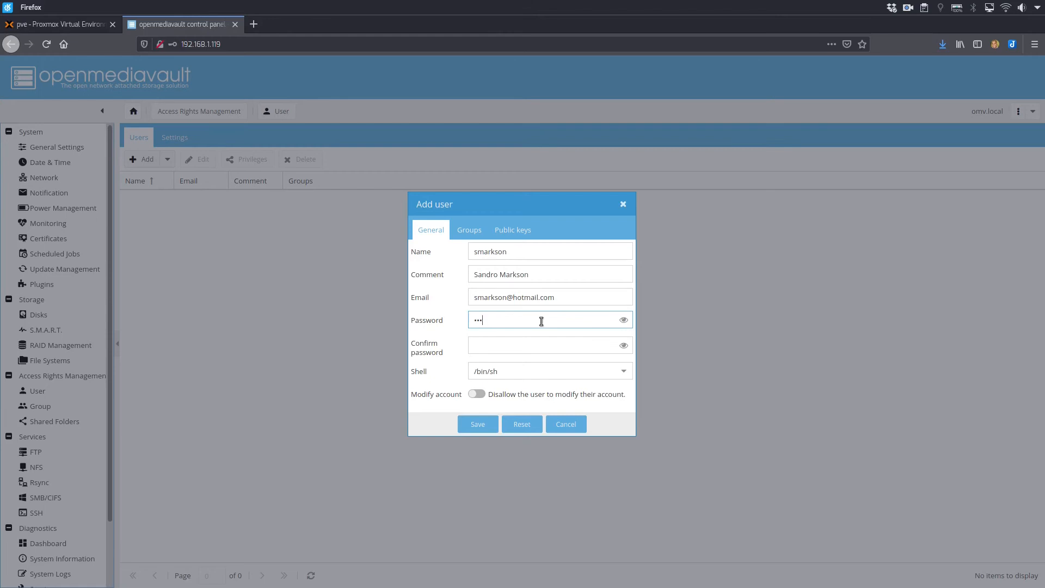
key("BackSpace")
key("BackSpace")
key("BackSpace")
type("•••")
left_click(509, 344)
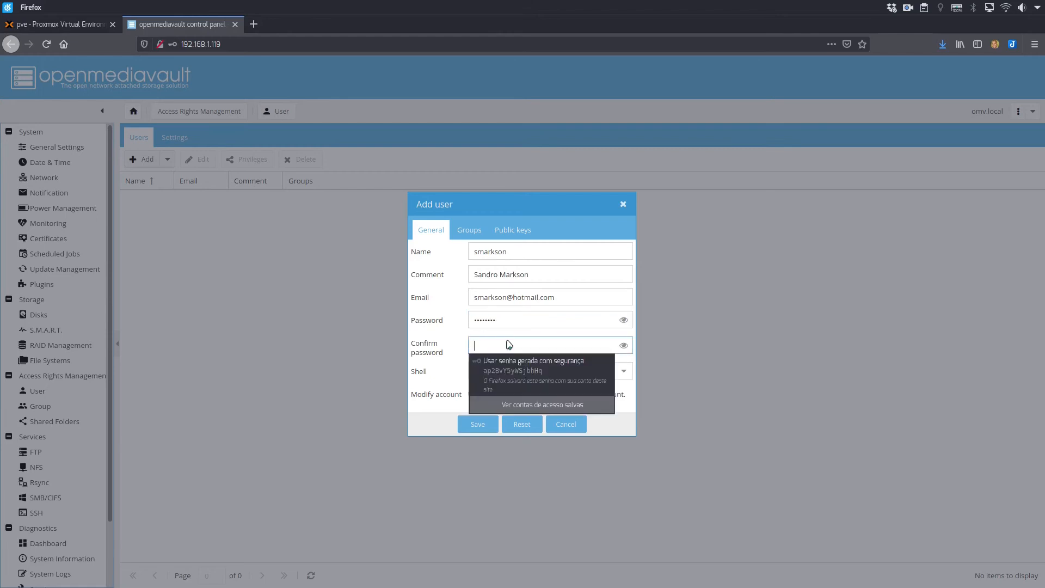
type("••")
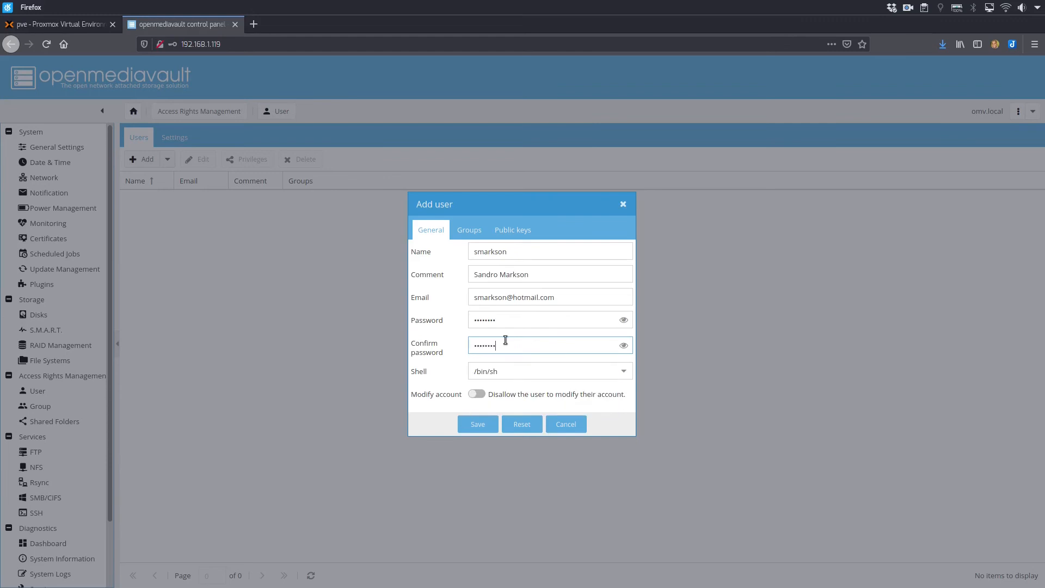
left_click(479, 395)
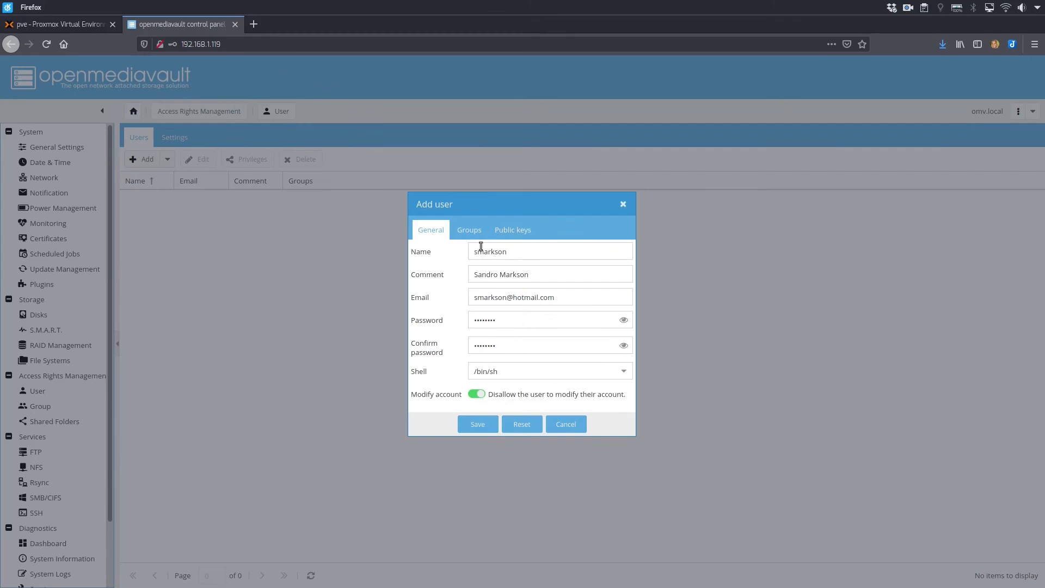
left_click(478, 427)
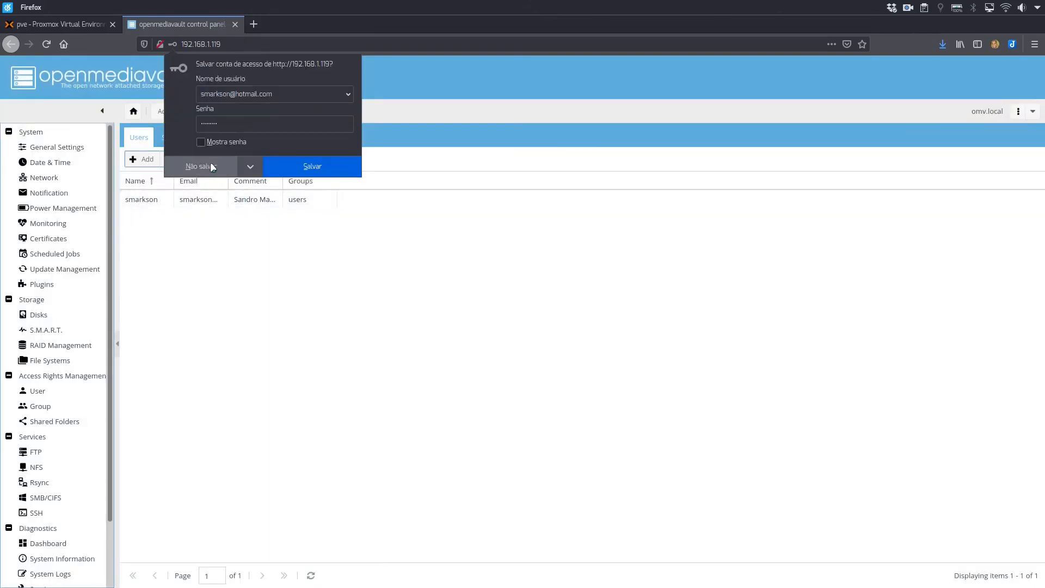
Decline storing the login in the browser and apply the pending openmediavault configuration changes.
left_click(214, 166)
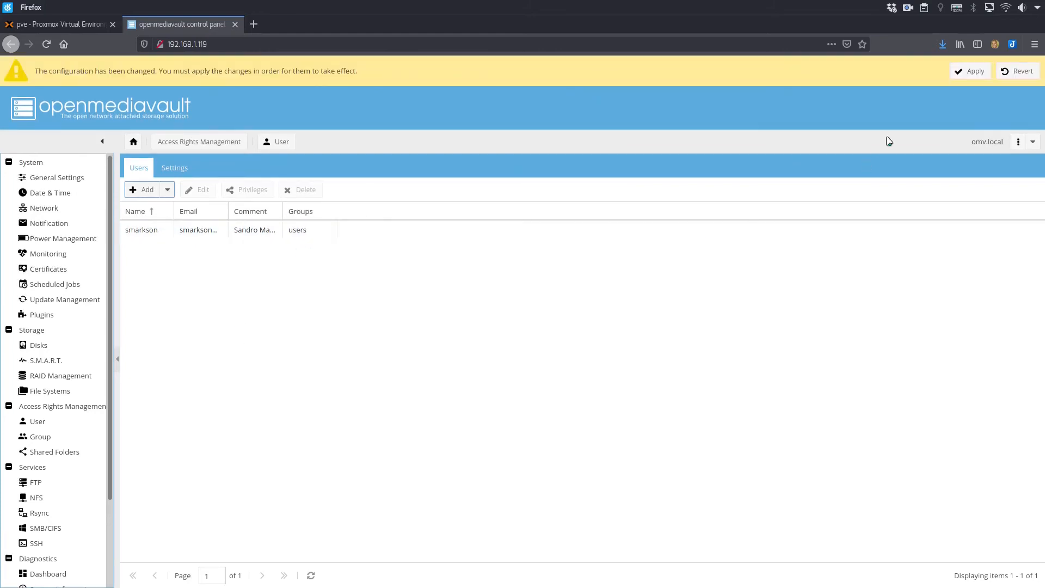
left_click(971, 73)
left_click(500, 350)
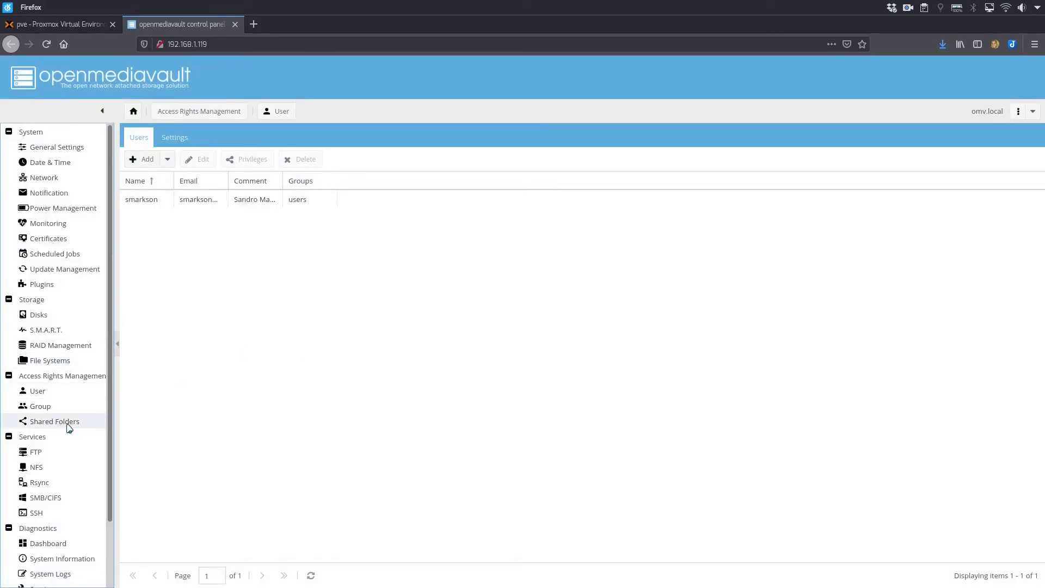
Grant the new user Read/Write permission in the Compartilhamento shared folder's ACL and apply it.
left_click(68, 422)
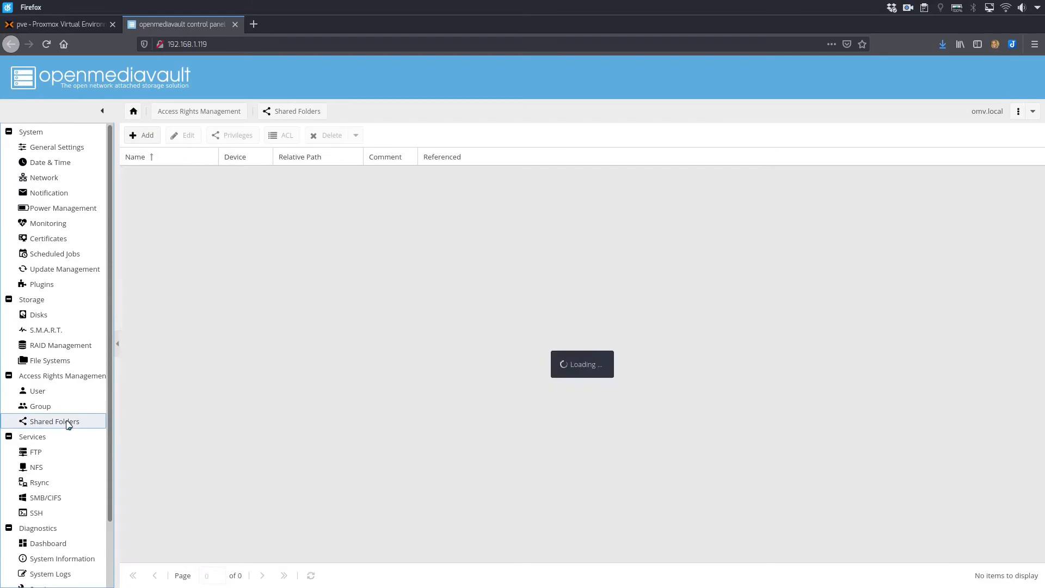
left_click(174, 182)
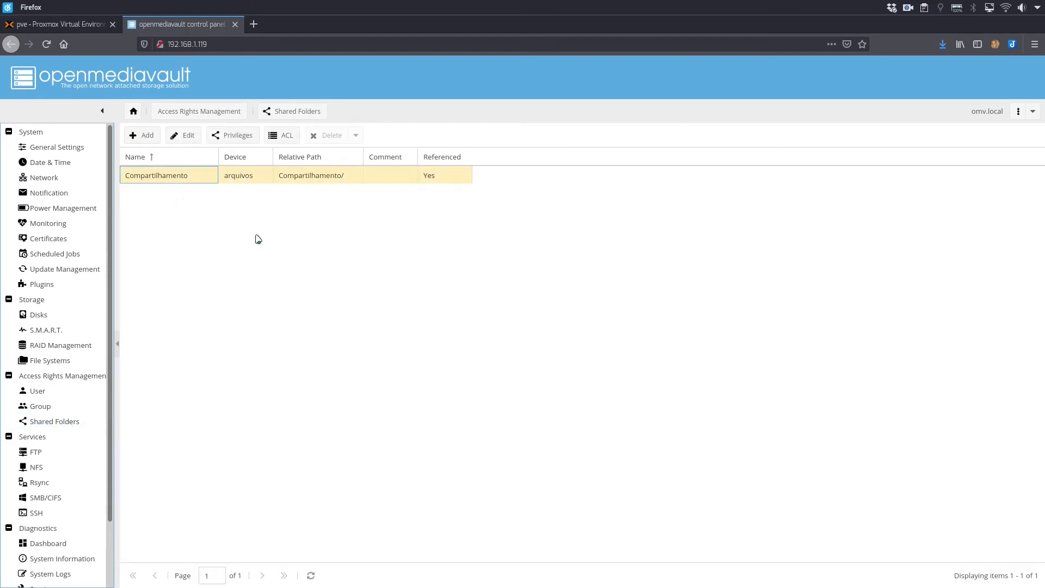
left_click(283, 136)
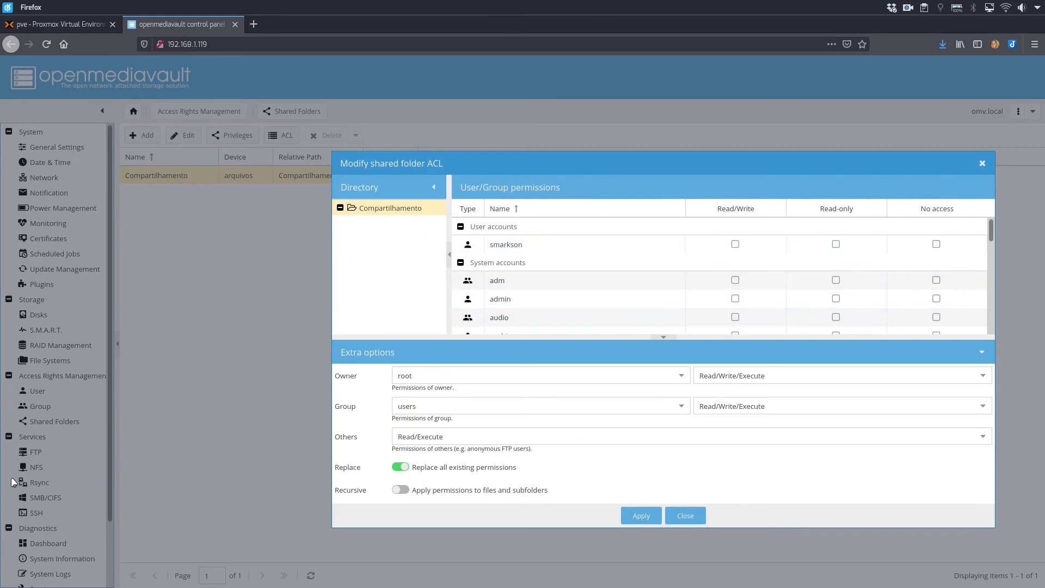
left_click(735, 244)
left_click(641, 516)
Switch to the win10 Remote Viewer window, browse the network devices in File Explorer, and release the pointer from the VM.
key("ctrl+F3")
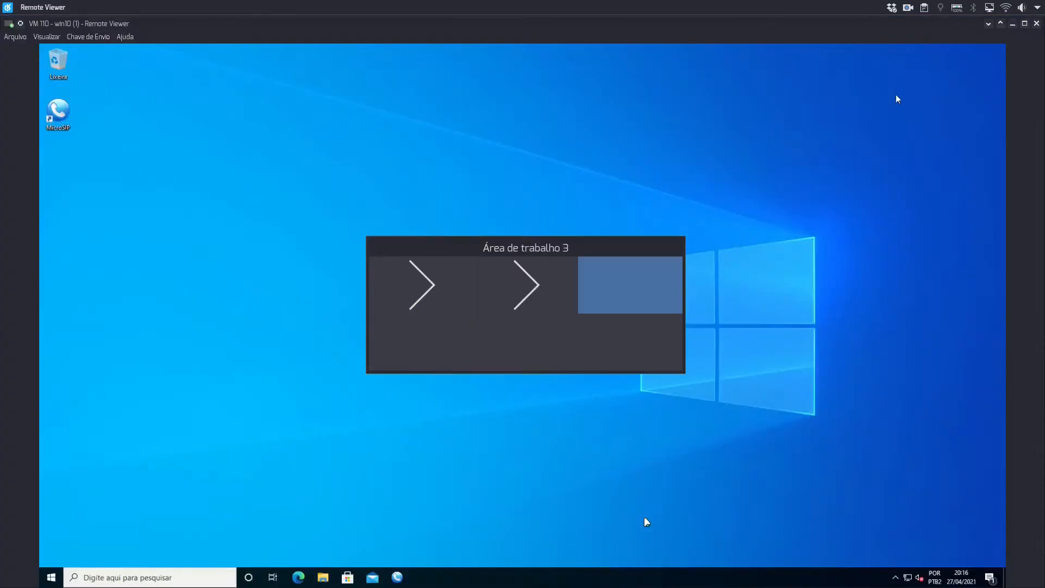
left_click(526, 431)
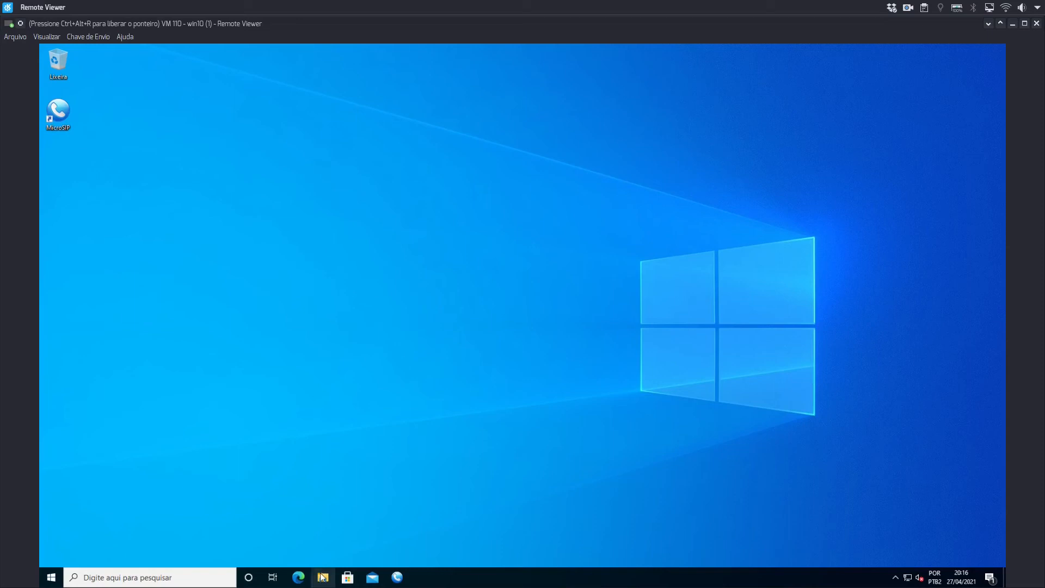
key("super+e")
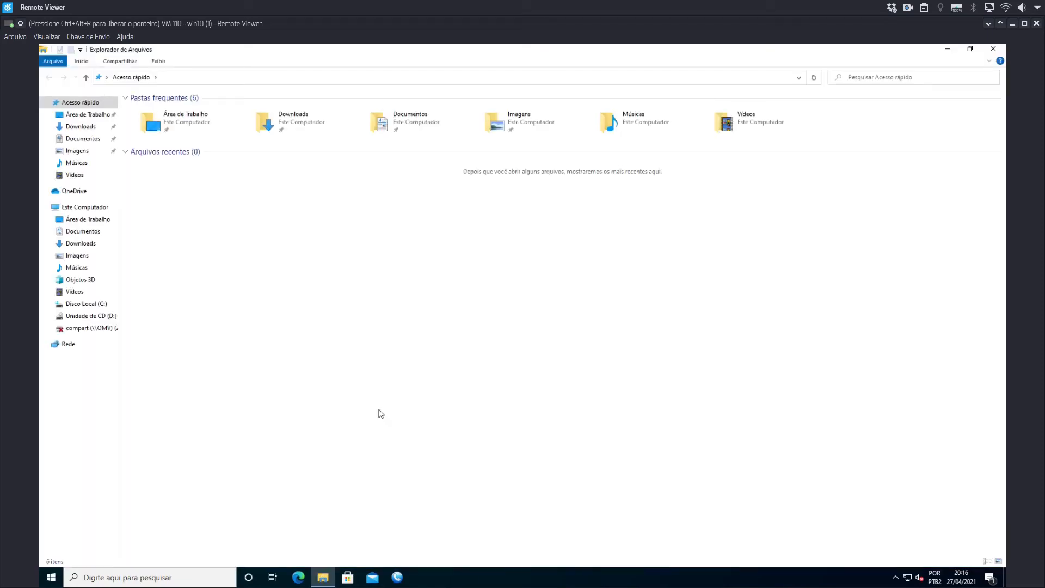
left_click(71, 348)
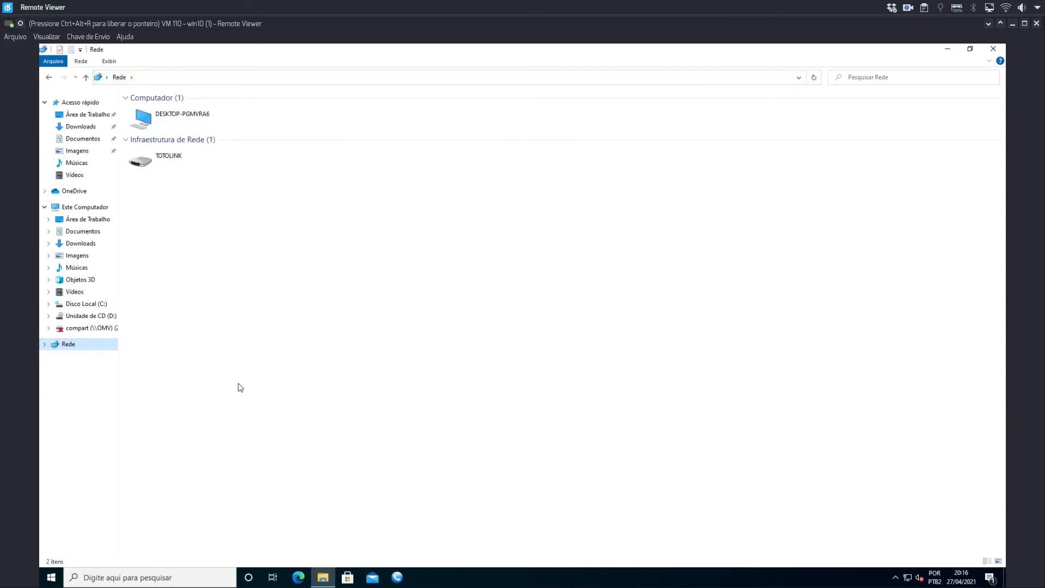
key("ctrl+alt+r")
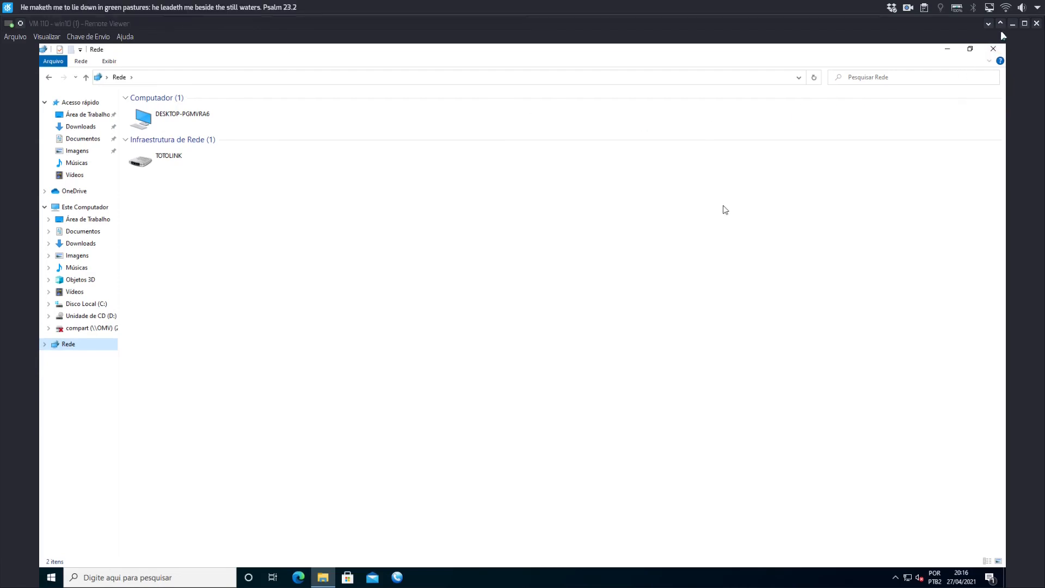
Minimize the win10 Remote Viewer window, switch to openmediavault in Firefox, and close the shared folder ACL dialog.
left_click(1012, 24)
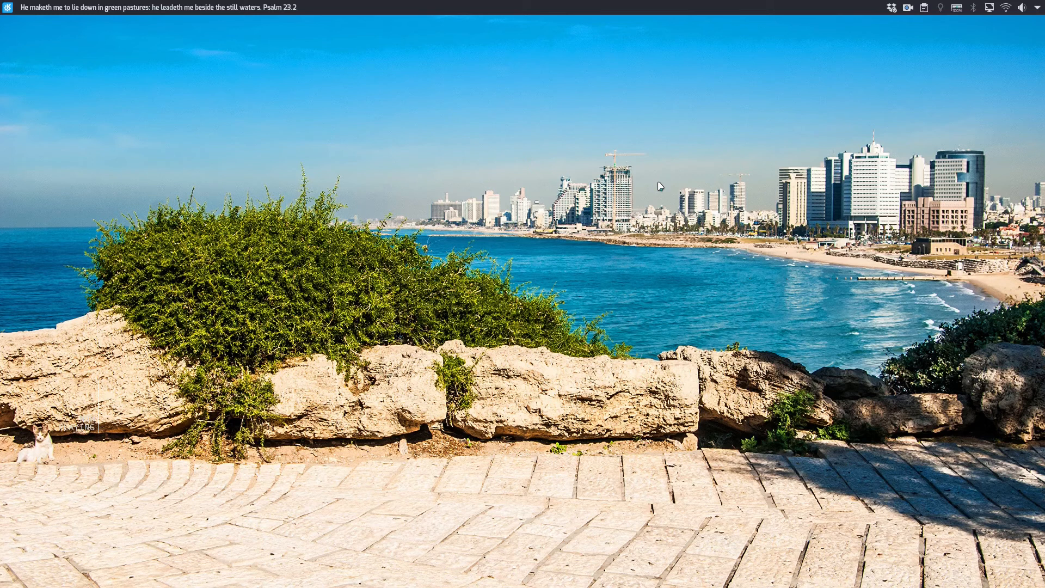
key("ctrl+F1")
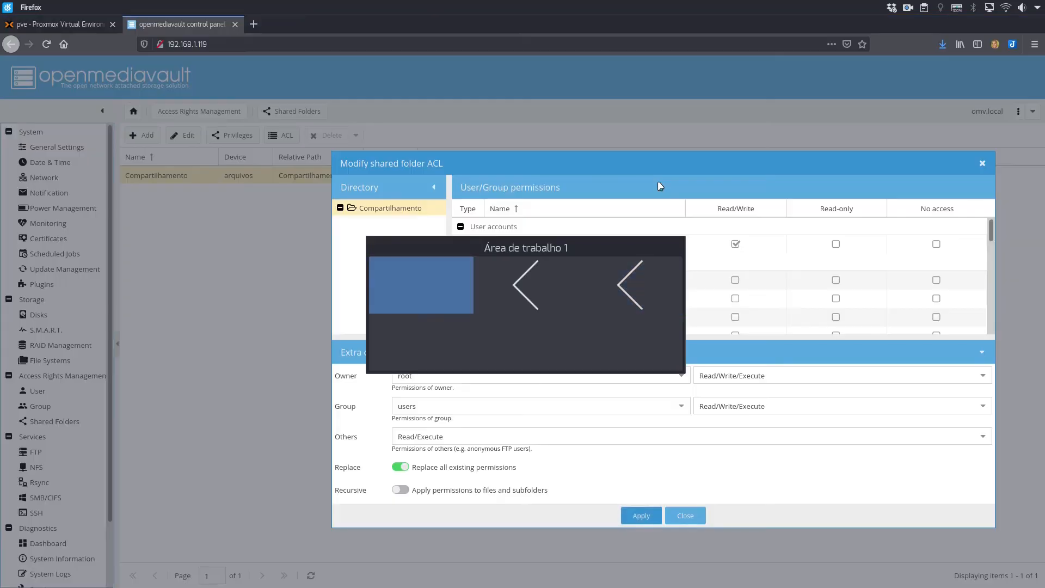
left_click(685, 515)
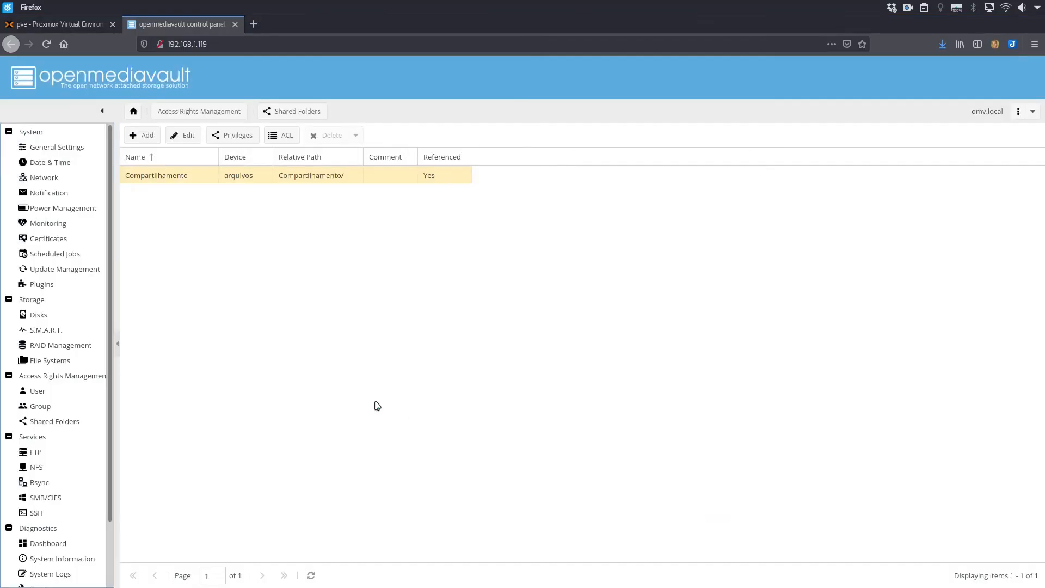
Enable the SMB/CIFS service and its WINS server support, save the settings, and apply the configuration changes.
left_click(49, 503)
left_click(198, 209)
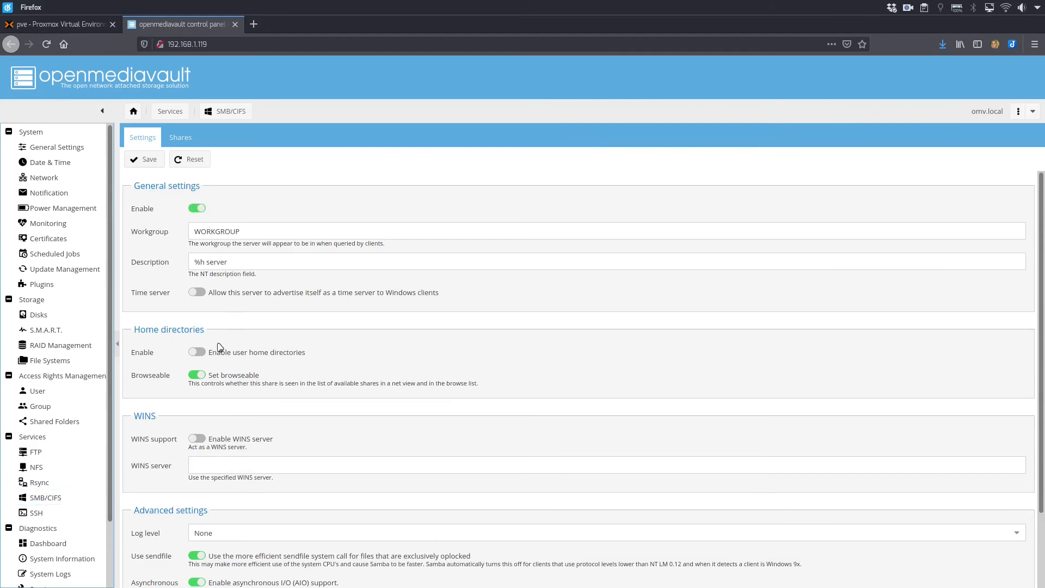
left_click(201, 440)
left_click(144, 160)
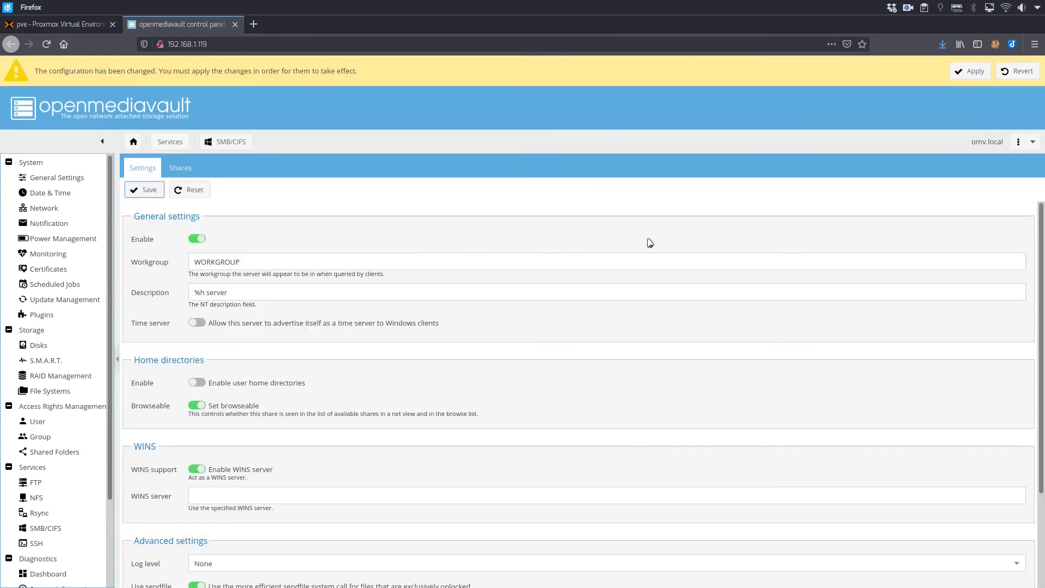
left_click(969, 72)
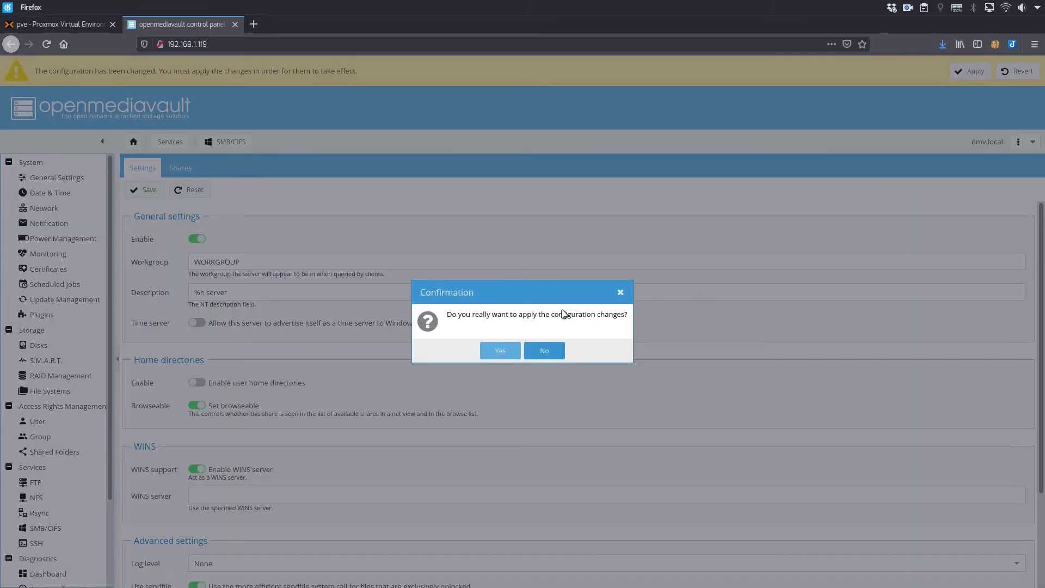
left_click(501, 351)
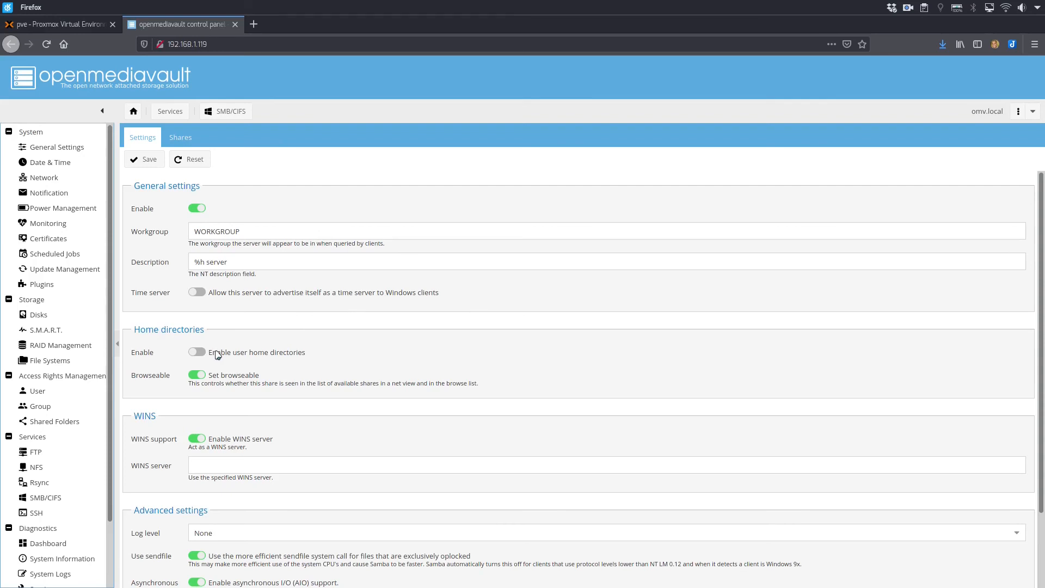
Check the SMB/CIFS shares list, switch to the win10 Remote Viewer window, and open the Compartilhamento share on the OMV network computer.
left_click(181, 139)
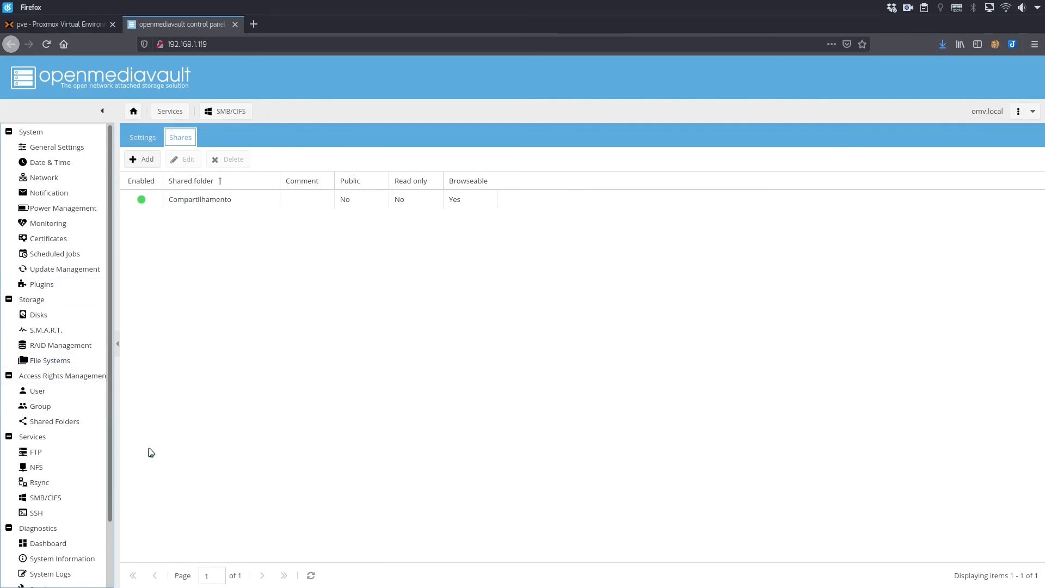
key("ctrl+F3")
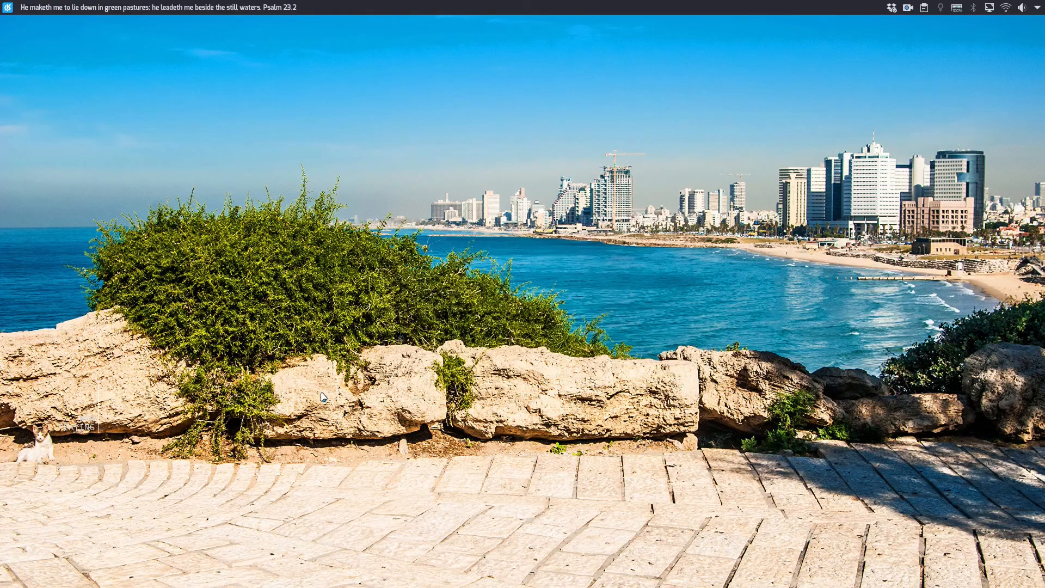
key("ctrl+F2")
left_click(725, 209)
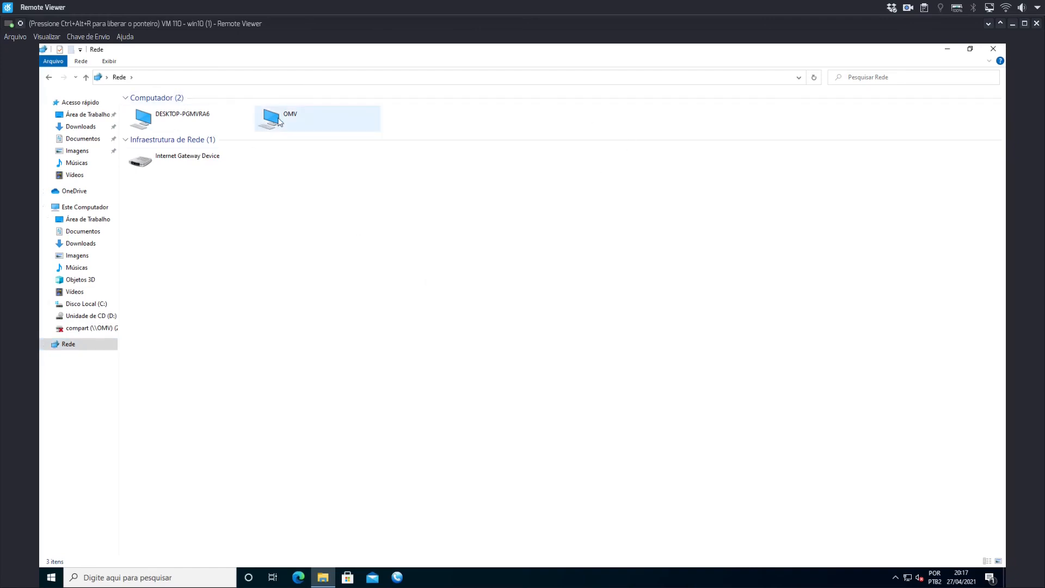
double_click(279, 120)
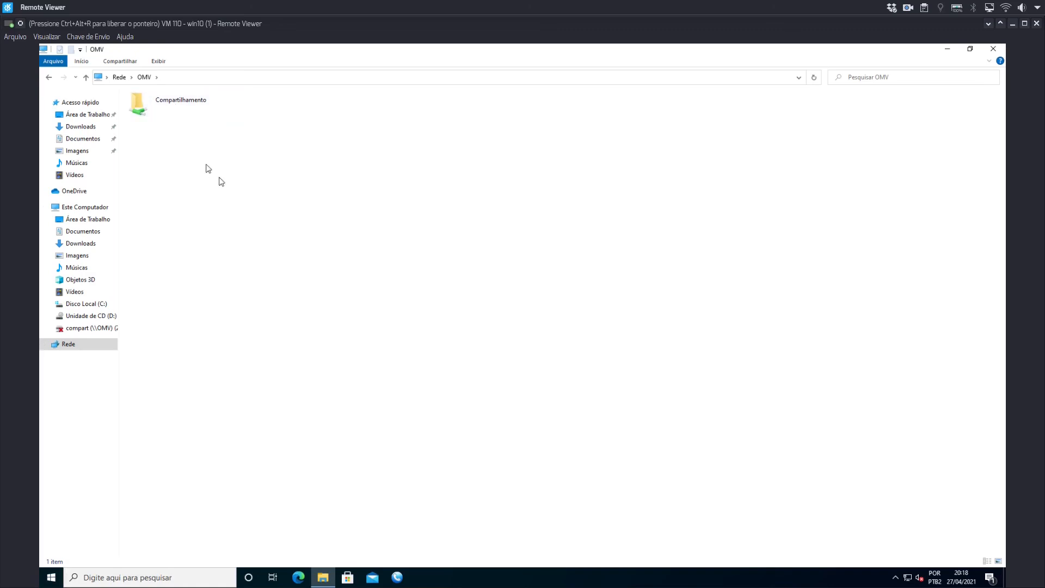
double_click(178, 109)
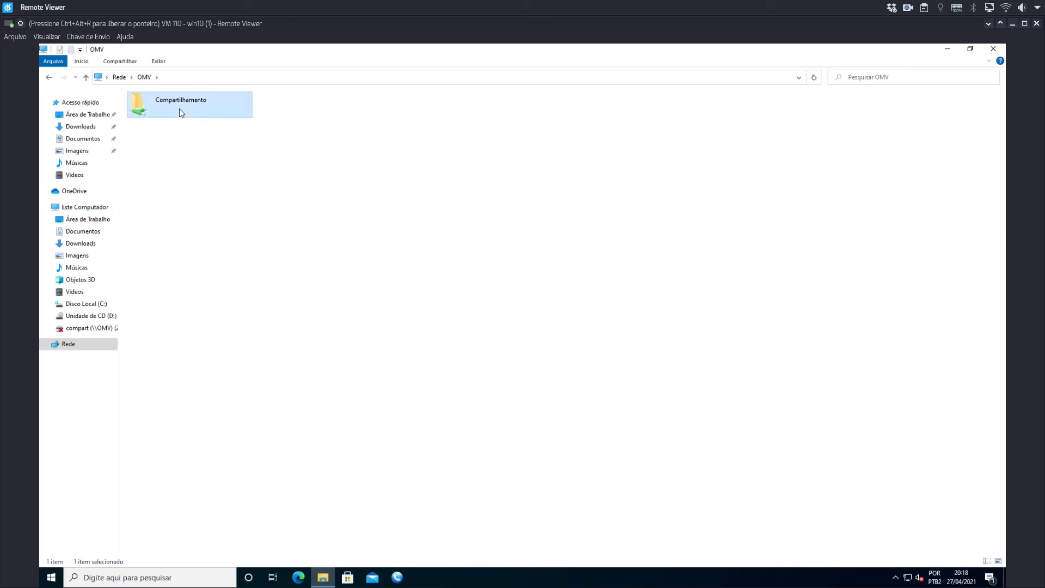
Create a new folder named teste22 inside the Compartilhamento share.
right_click(301, 237)
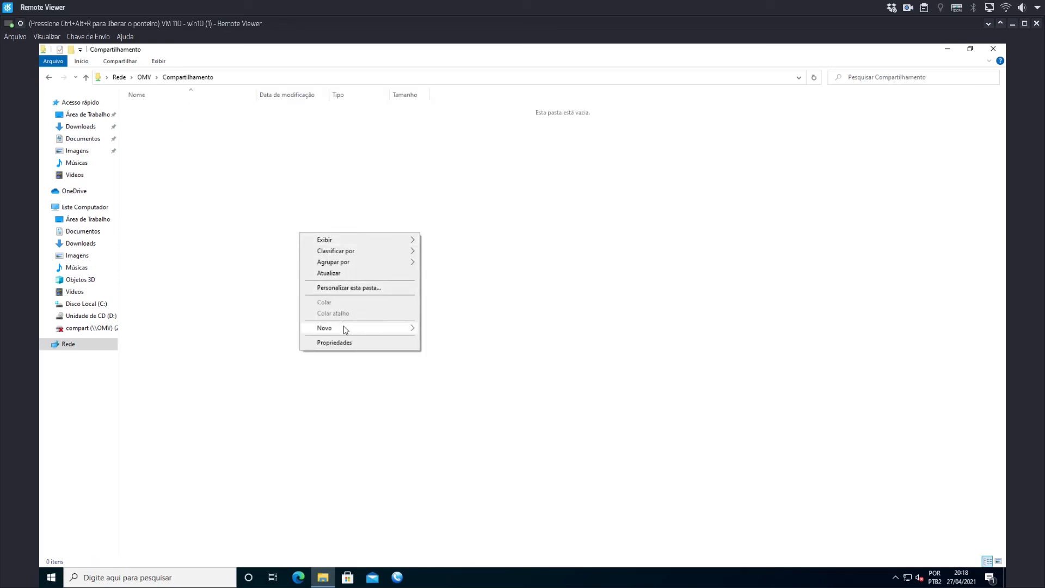
mouse_move(344, 327)
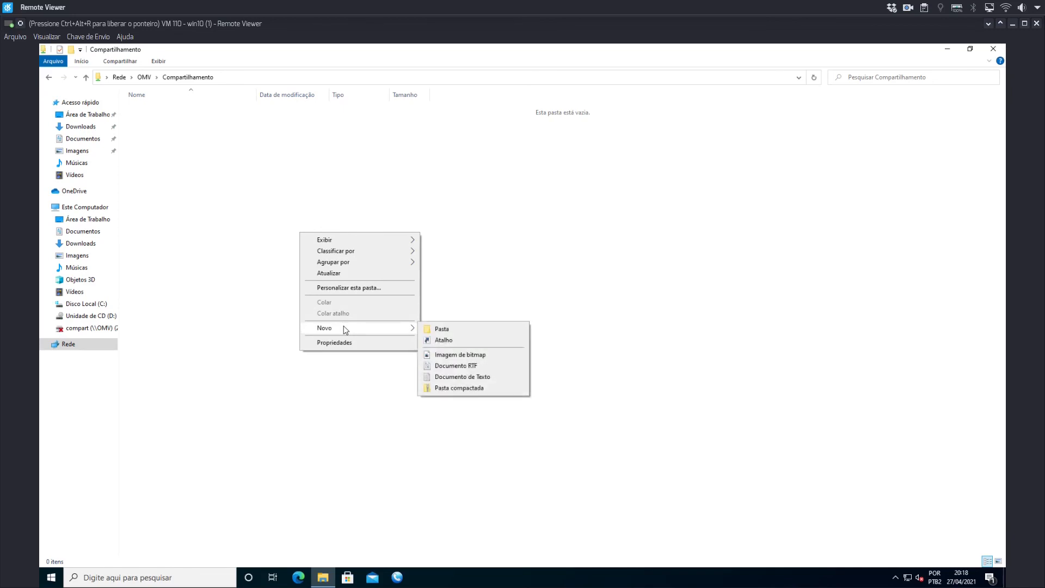
left_click(430, 330)
type("te")
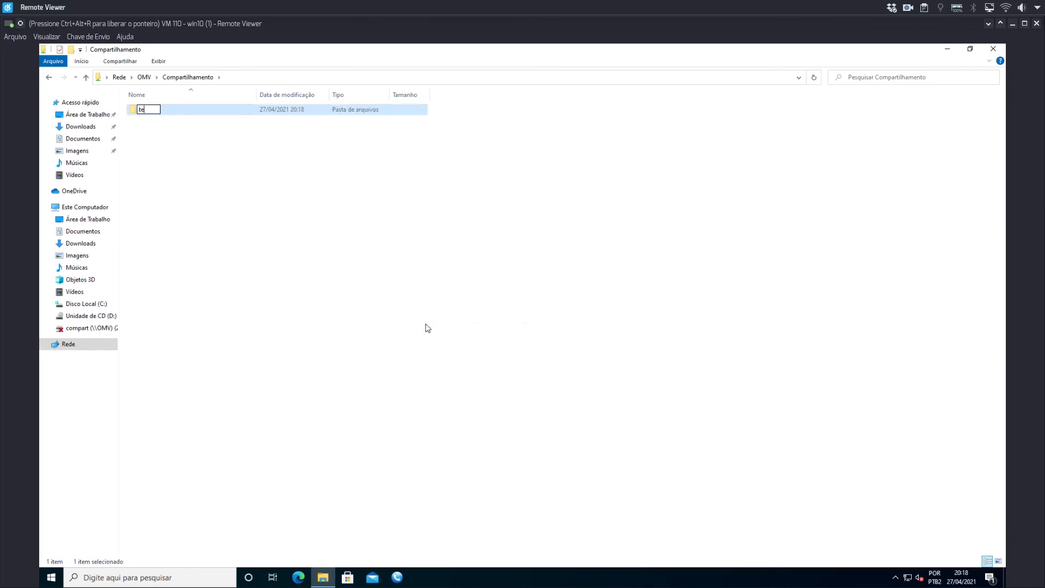
type("ste22")
key("Return")
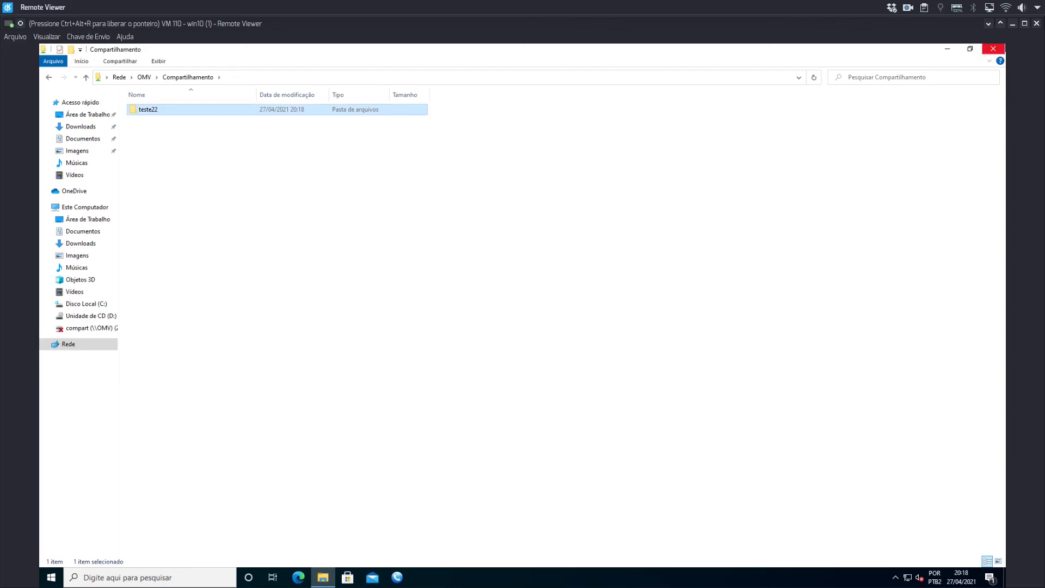
Switch to openmediavault in Firefox, set the user account to Read-only in the Compartilhamento shared folder's ACL, and apply it.
key("ctrl+alt+r")
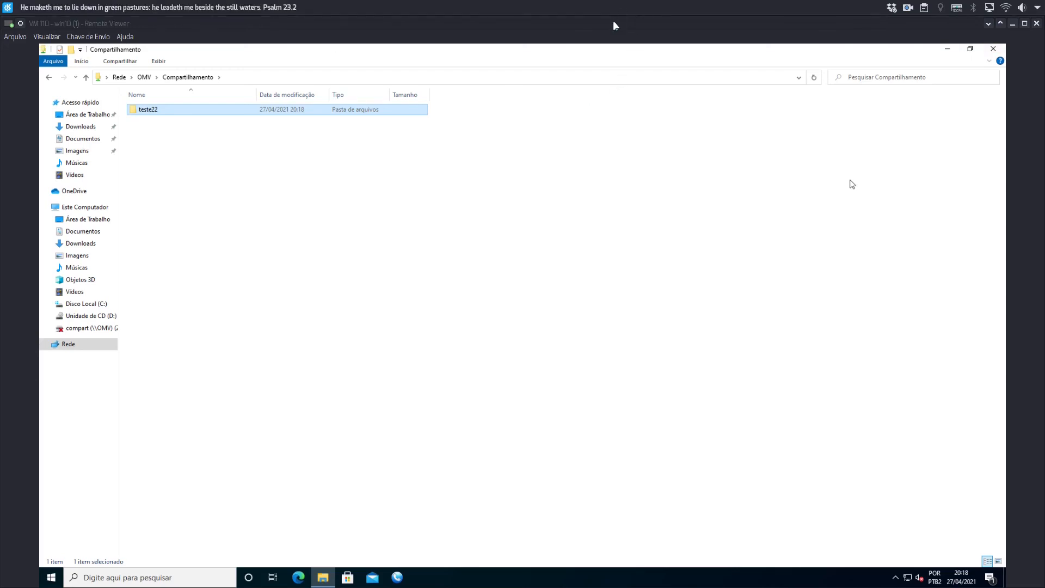
key("ctrl+F1")
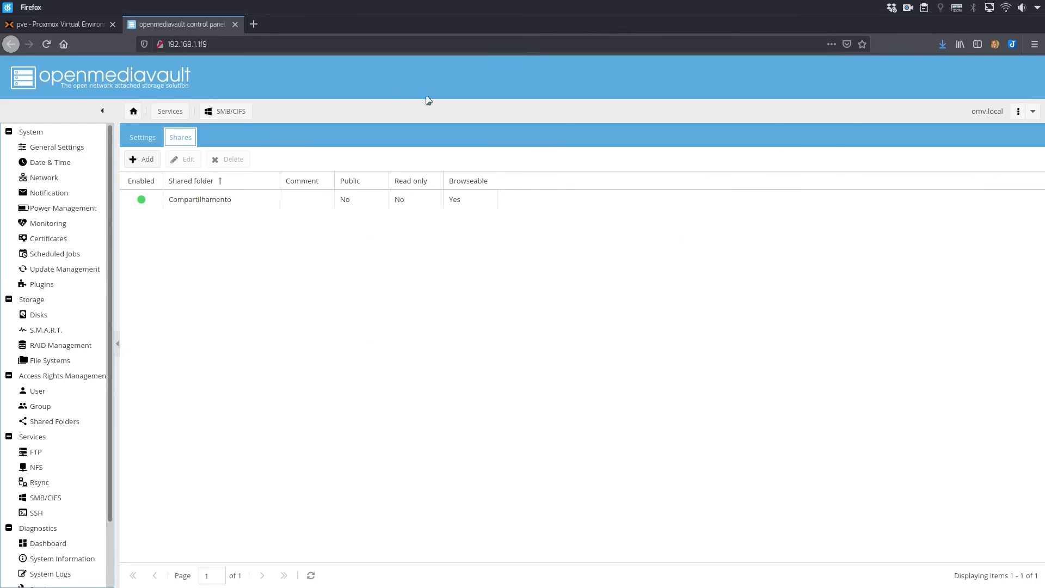
left_click(56, 422)
left_click(298, 175)
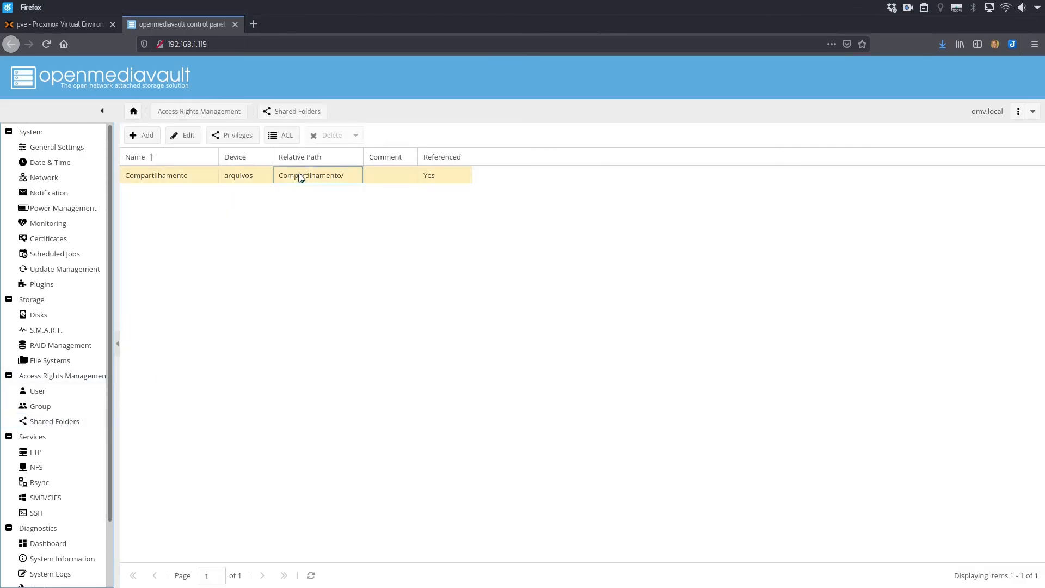
left_click(284, 140)
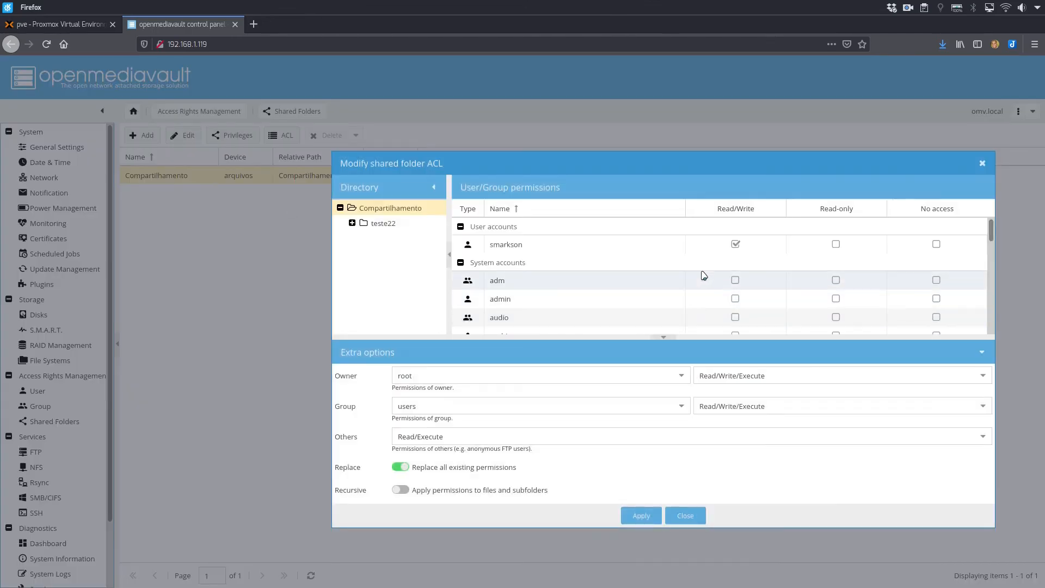
left_click(736, 244)
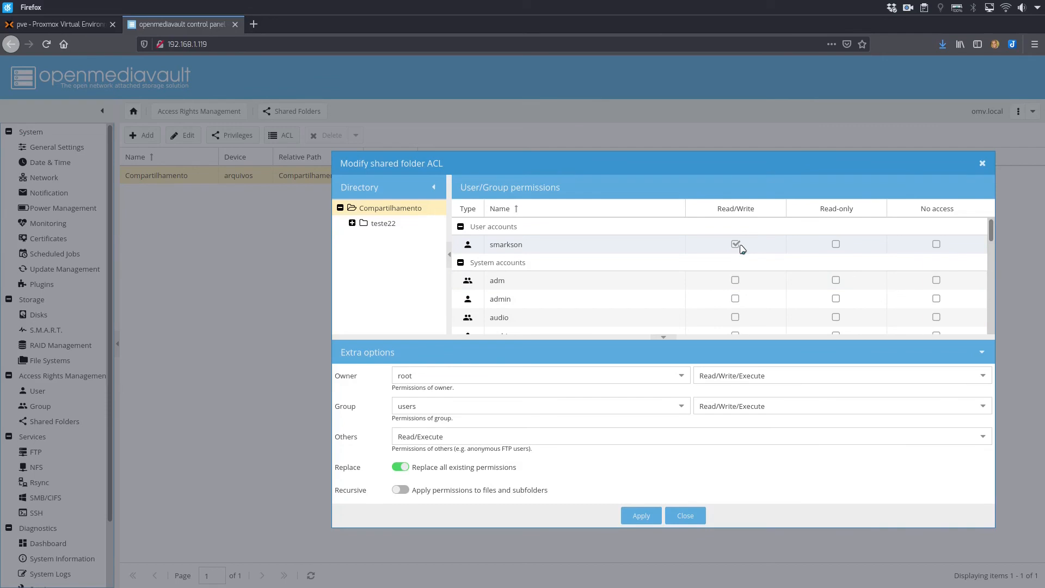
left_click(836, 244)
left_click(642, 519)
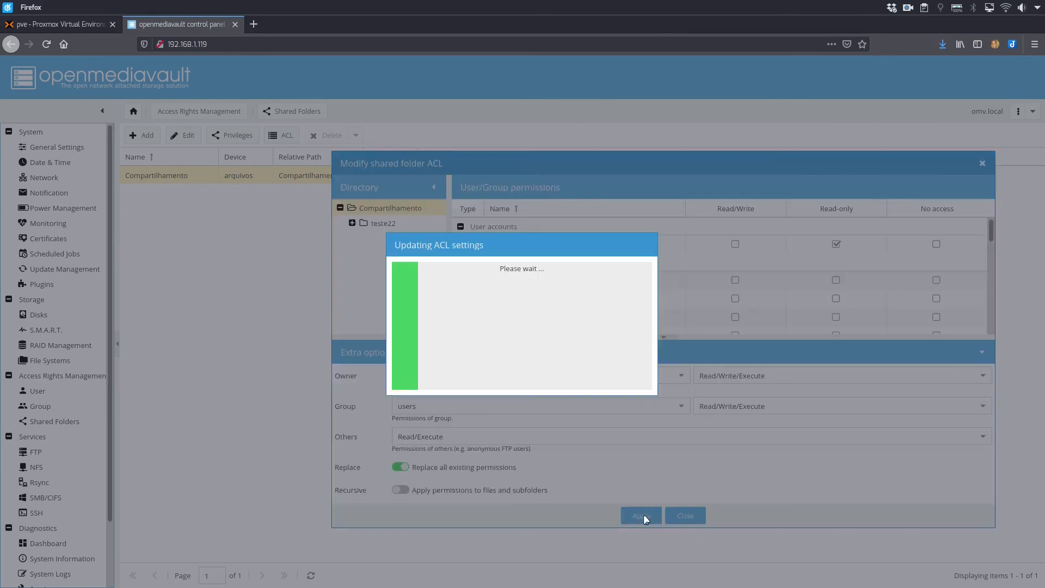
Switch to the win10 Remote Viewer window and try to create another folder in Compartilhamento to test the Read-only permission.
key("ctrl+F3")
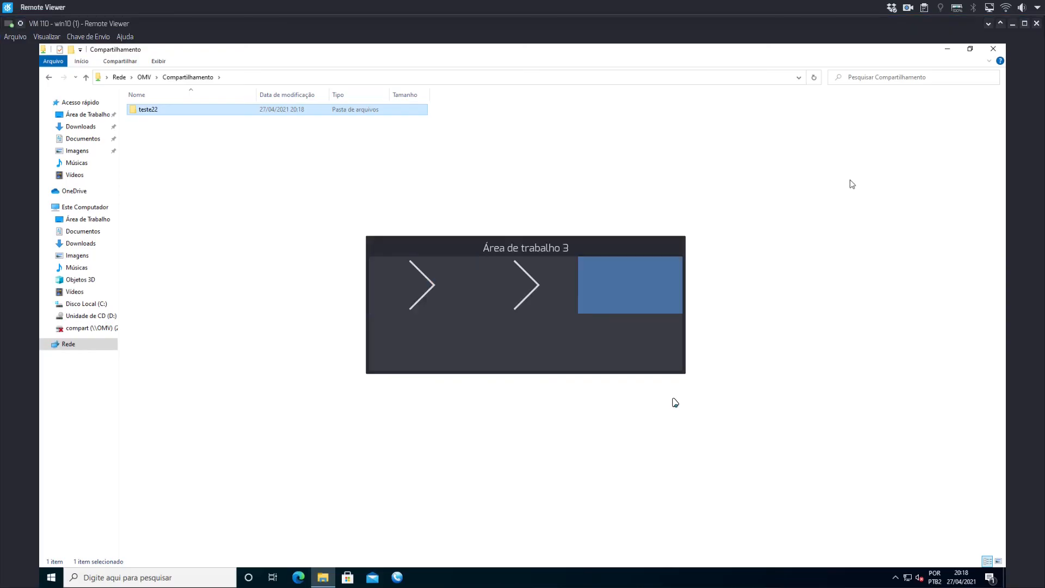
left_click(852, 184)
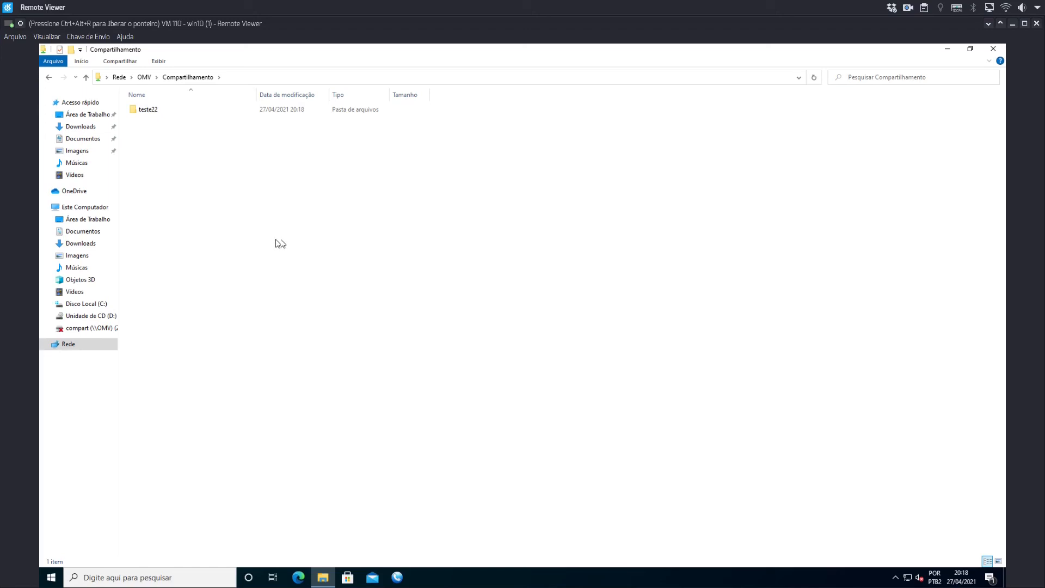
right_click(241, 230)
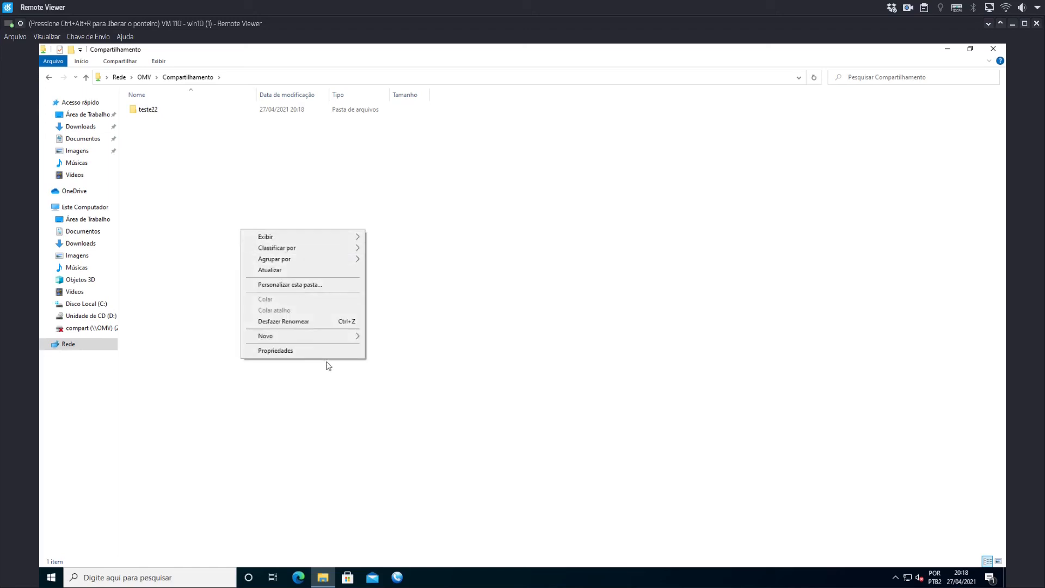
mouse_move(335, 338)
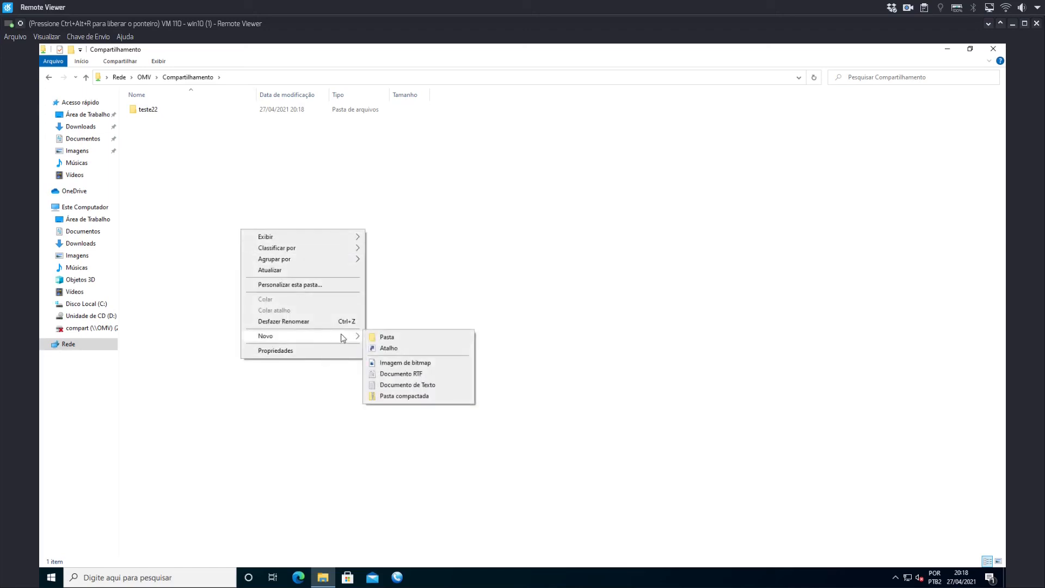
left_click(378, 338)
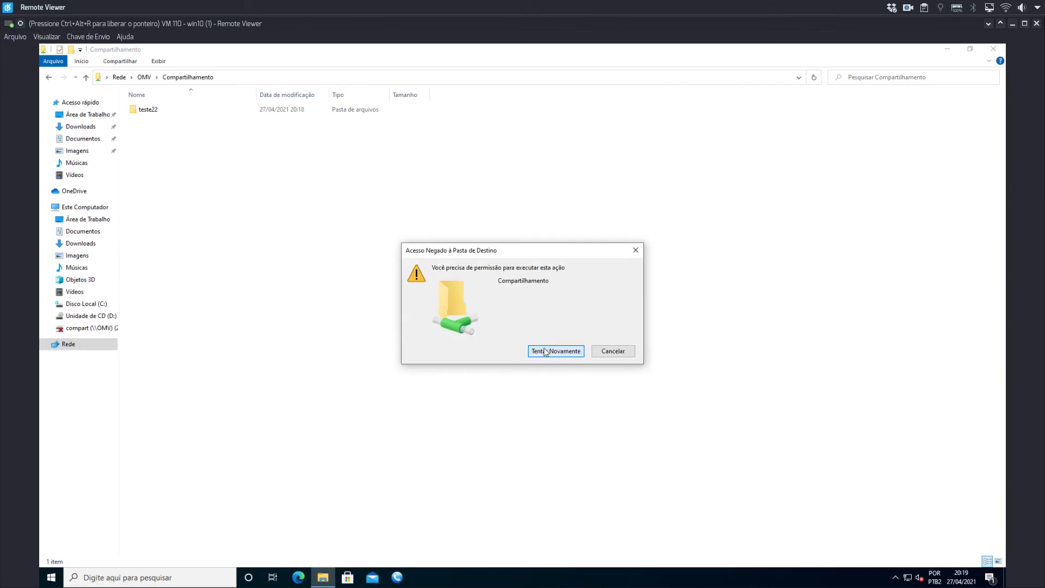
left_click(605, 352)
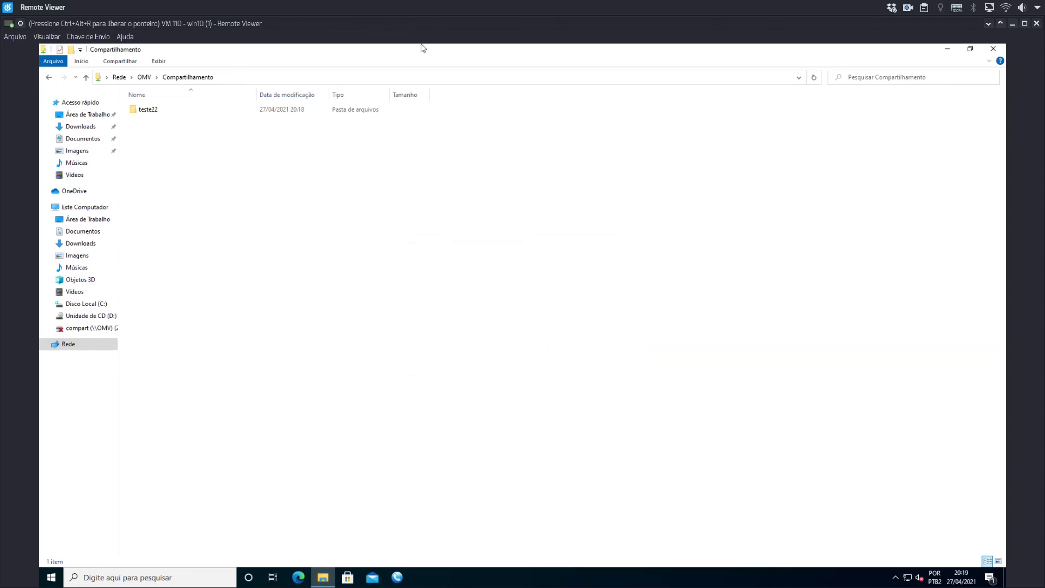
Switch to openmediavault in Firefox, set the user account to No access in Compartilhamento's ACL, and apply it.
key("ctrl+alt+r")
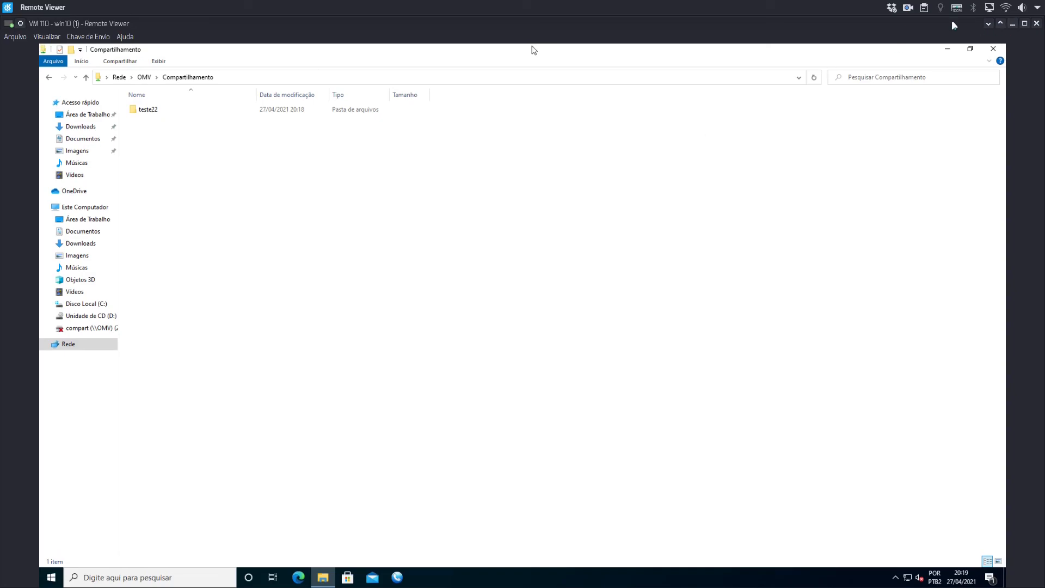
key("ctrl+F1")
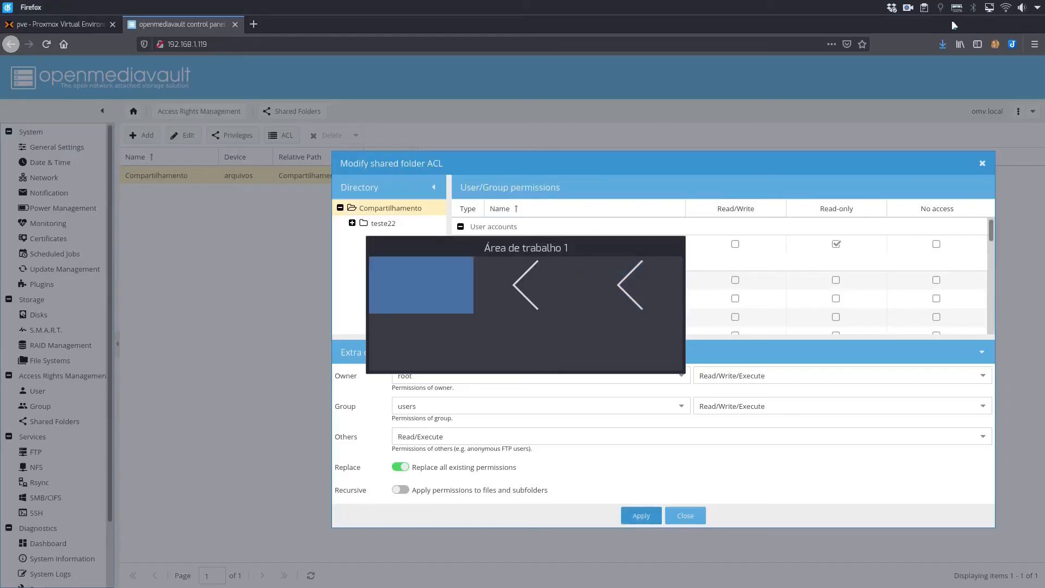
left_click(837, 245)
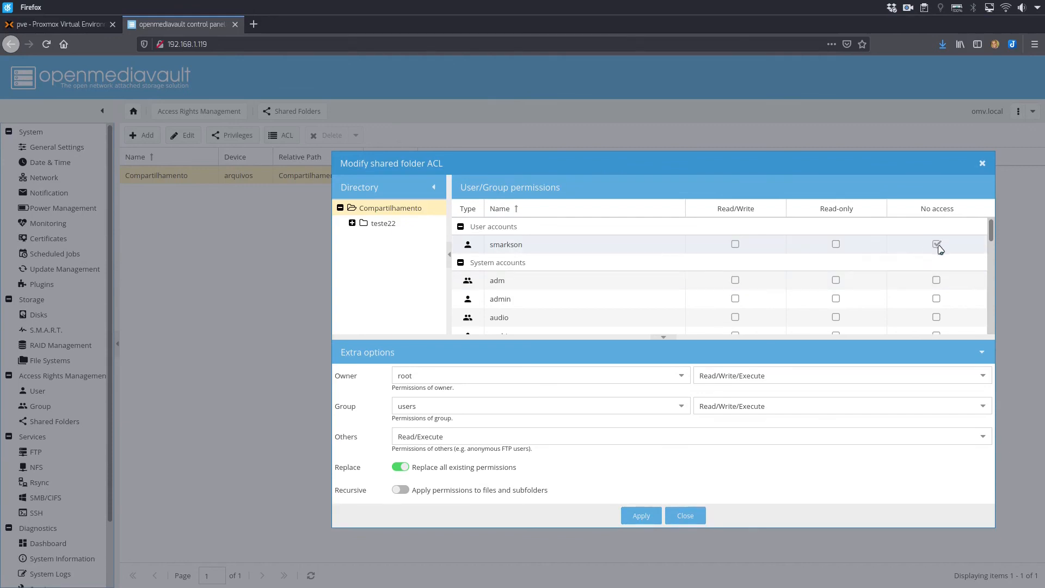
left_click(642, 516)
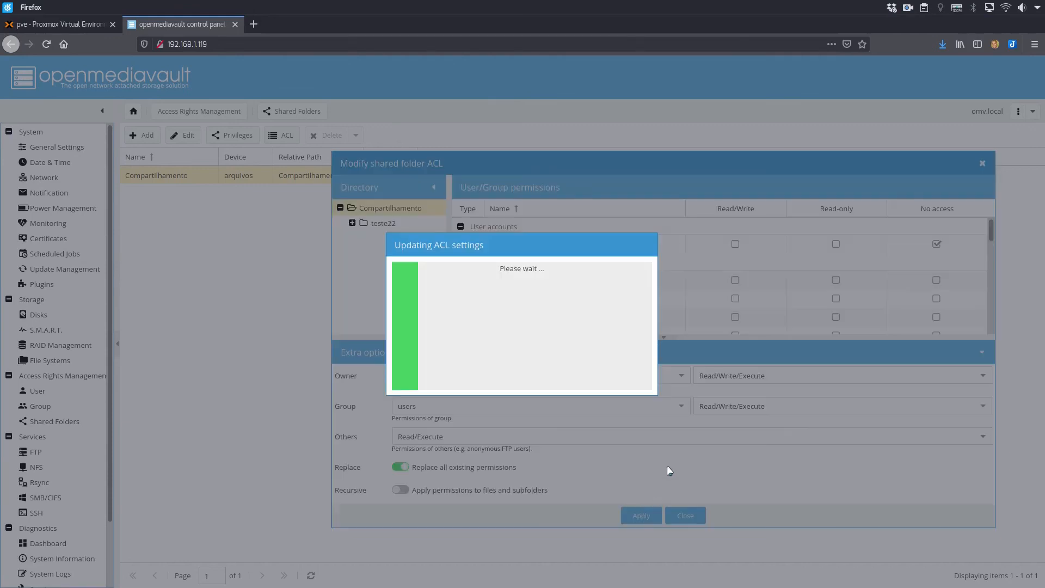
Return to the win10 Remote Viewer window and refresh the Compartilhamento folder to test the No access permission, dismissing any dialog.
key("ctrl+F2")
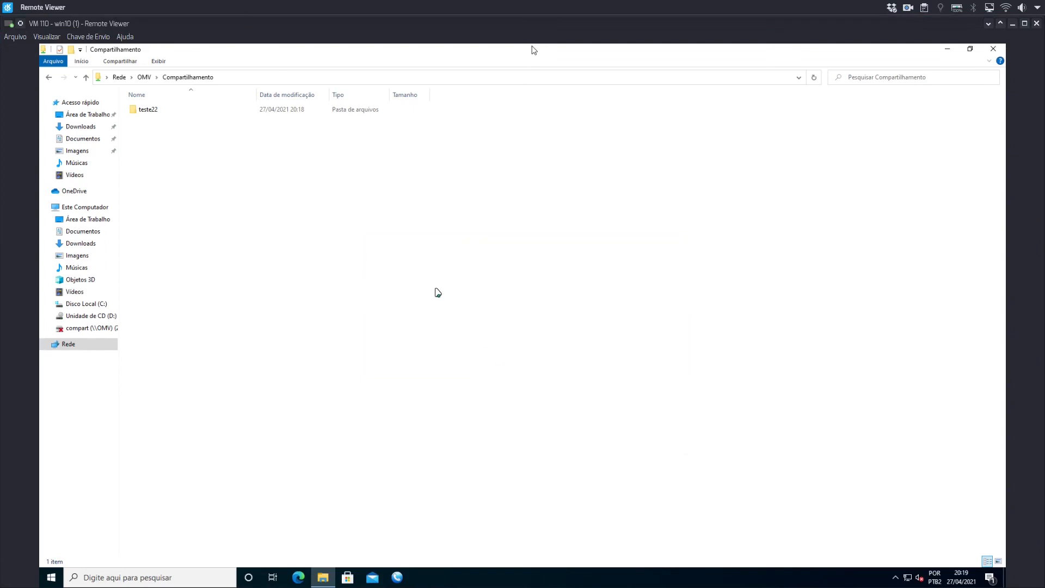
left_click(259, 260)
key("F5")
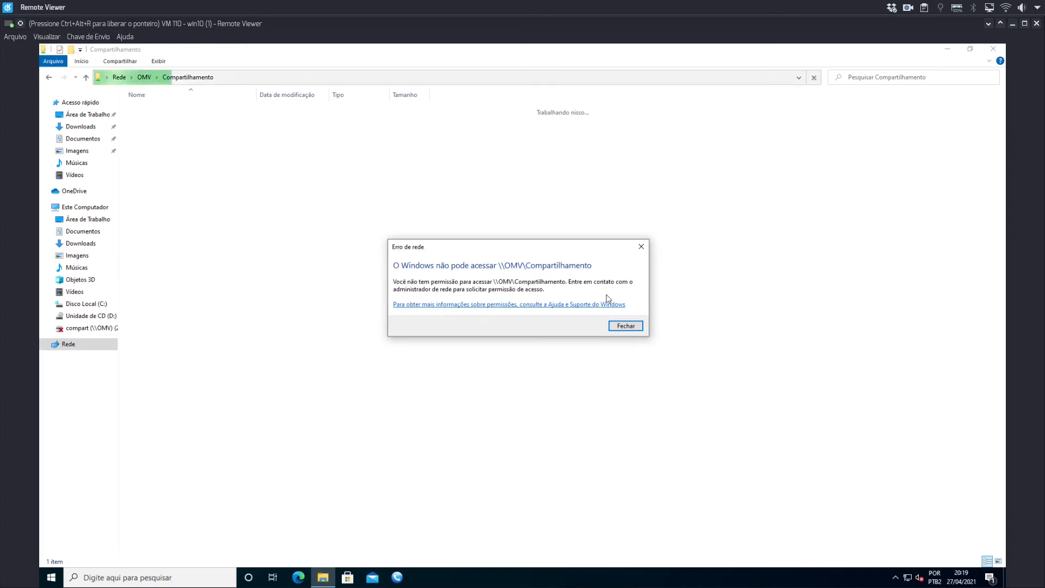
left_click(623, 325)
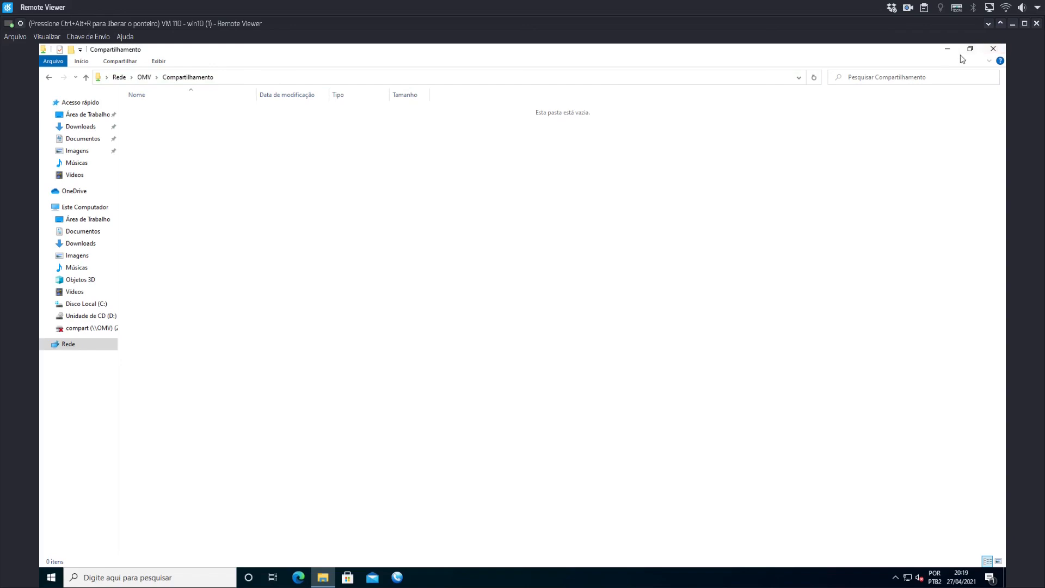
Switch to openmediavault in Firefox, set the user account to Read/Write in Compartilhamento's ACL, and apply it.
key("ctrl+alt+r")
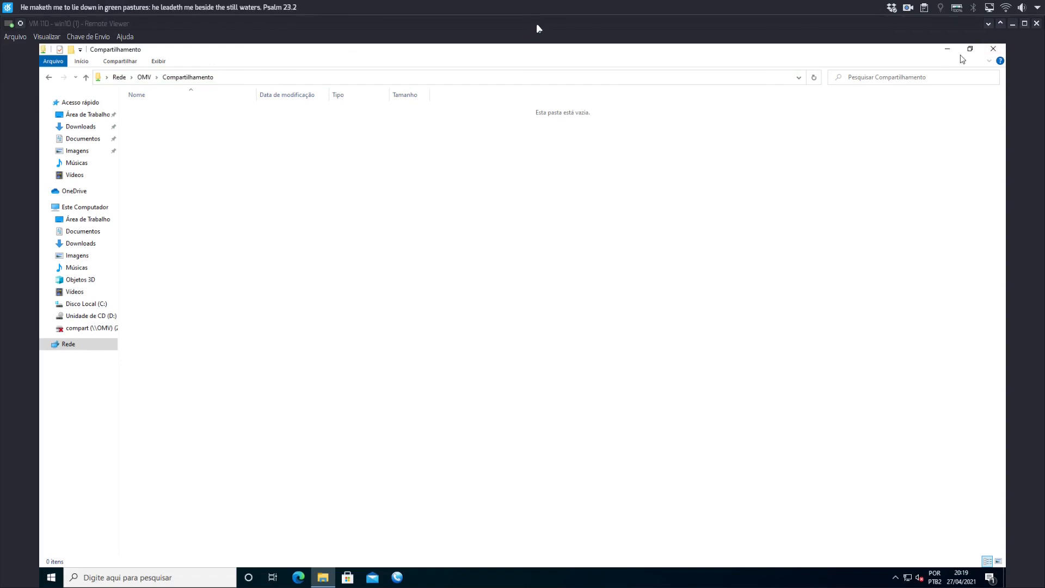
key("ctrl+F1")
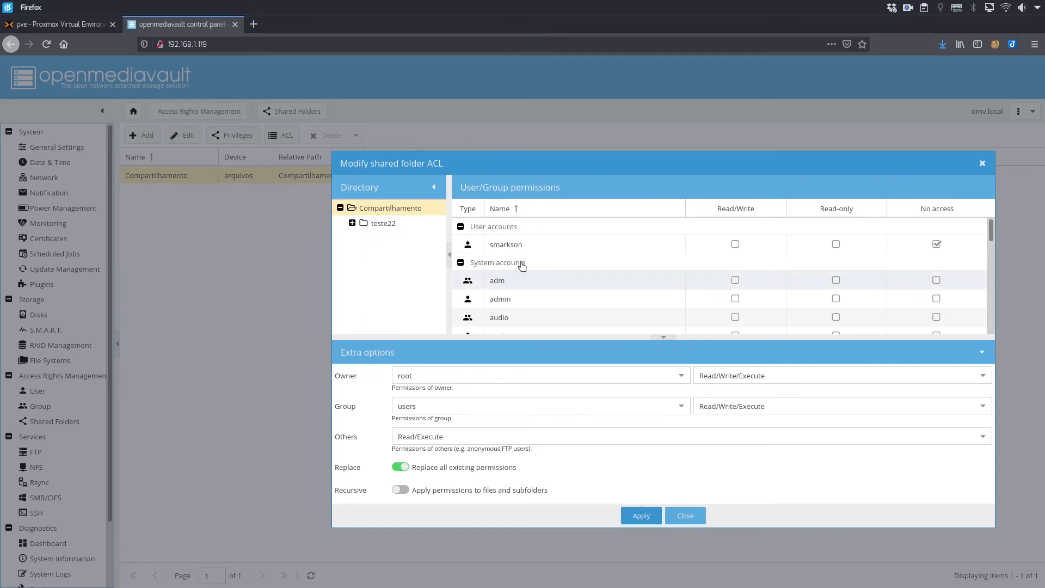
left_click(735, 244)
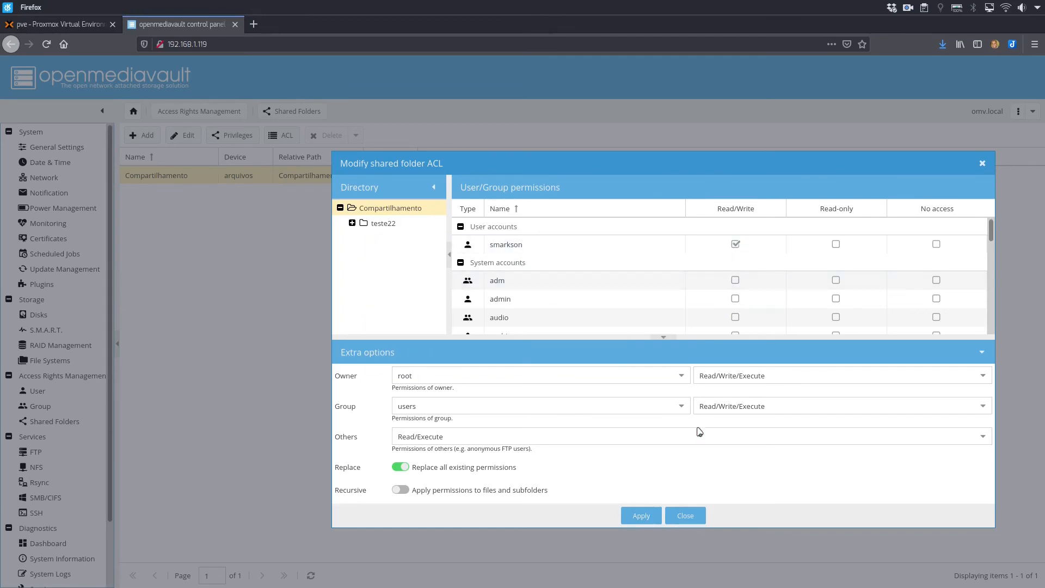
left_click(650, 517)
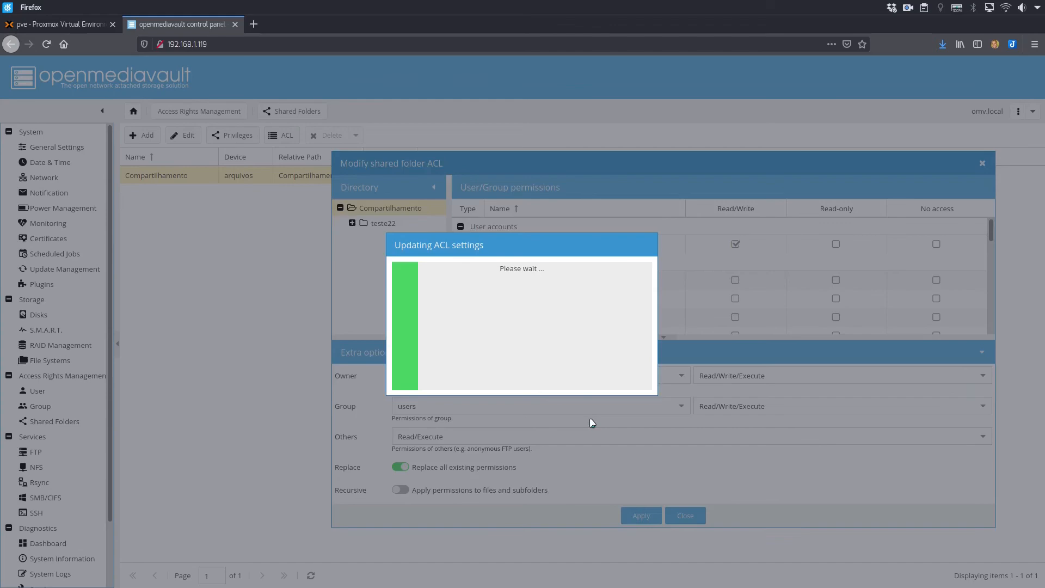
Return to the win10 Remote Viewer window and map OMV's Compartilhamento share as network drive Y:, reconnecting at sign-in.
key("ctrl+F3")
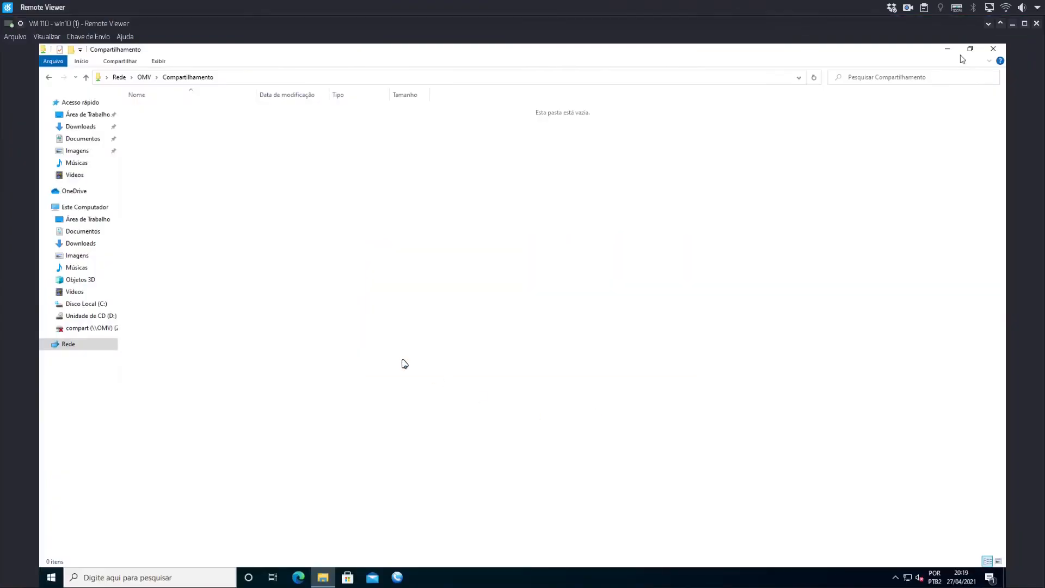
left_click(234, 317)
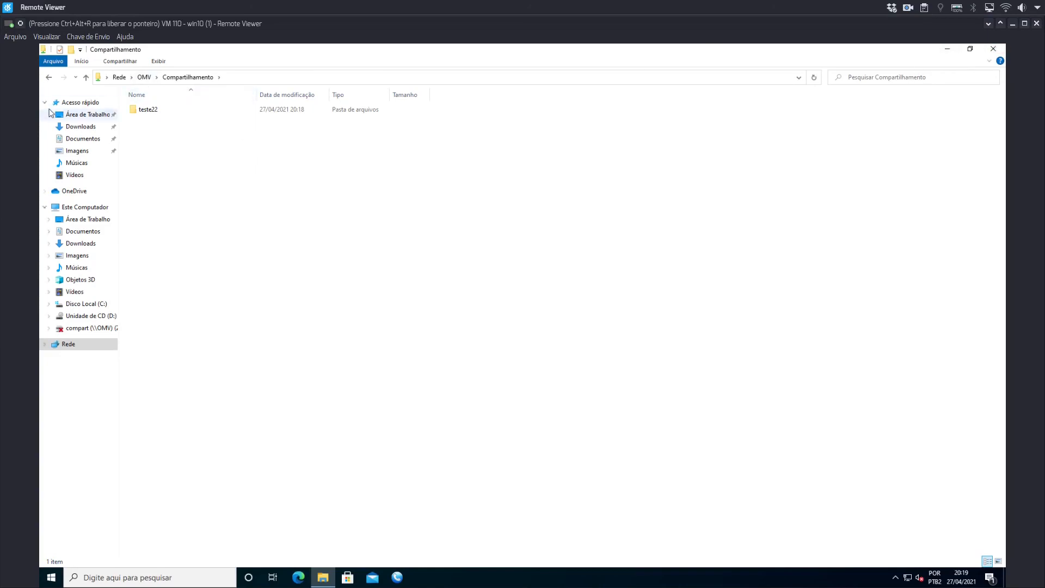
left_click(49, 77)
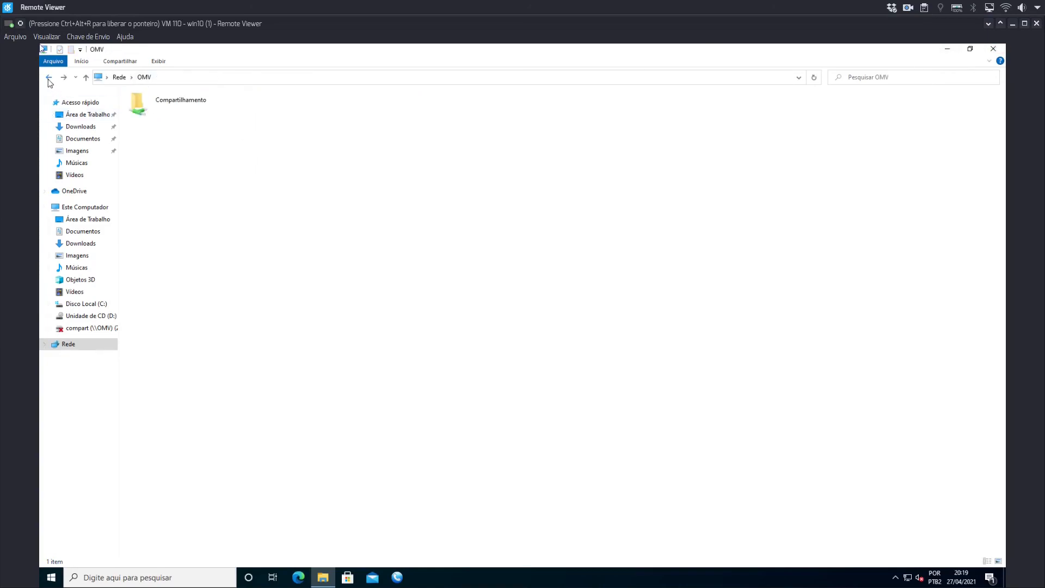
right_click(155, 101)
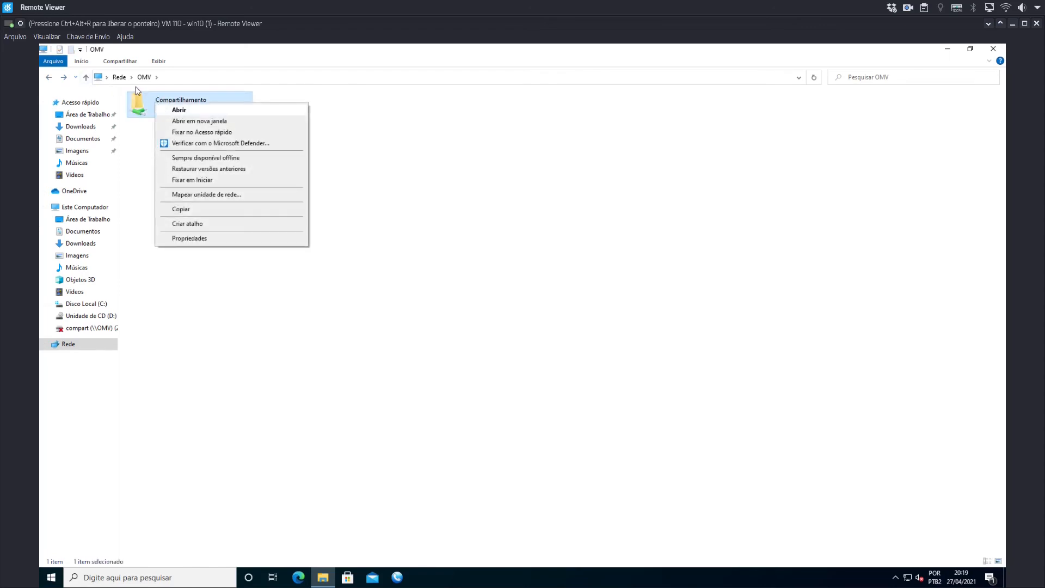
left_click(194, 194)
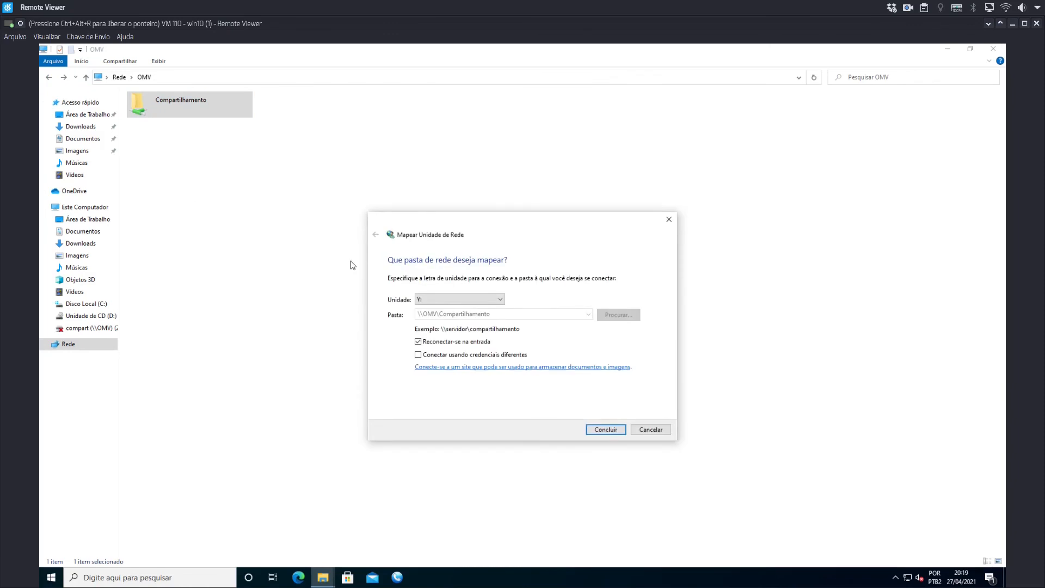
left_click(603, 430)
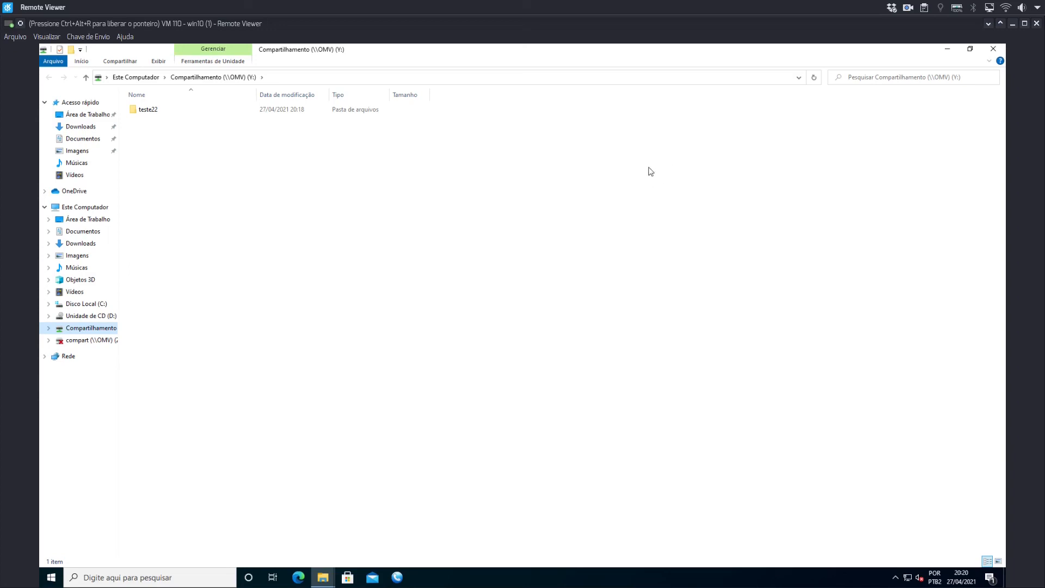
Leave the win10 Remote Viewer window, pause the stopwatch in Kronometer, and close Kronometer.
key("ctrl+alt+r")
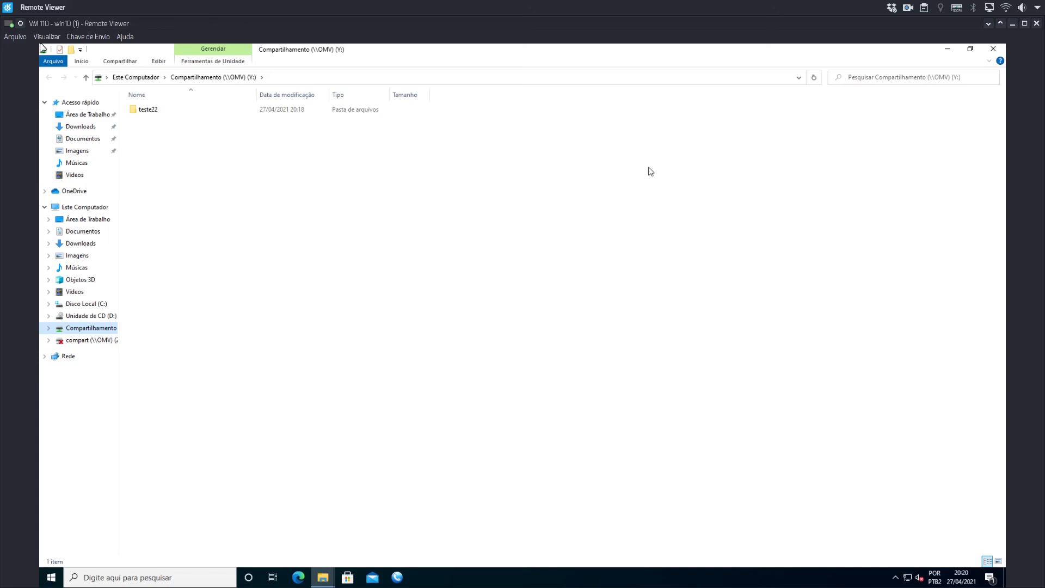
left_click(1012, 23)
key("ctrl+F1")
key("alt+Tab")
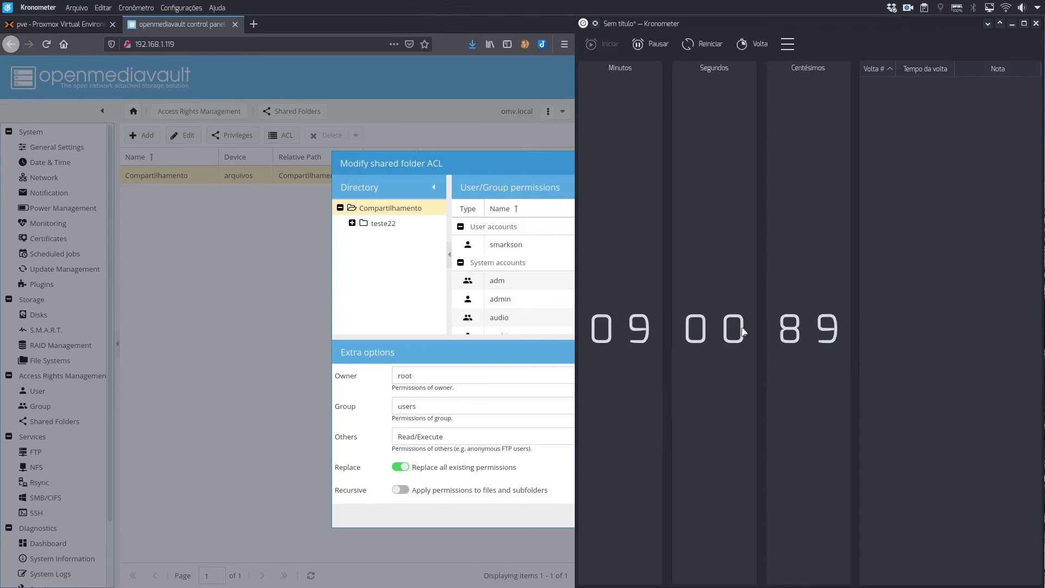
left_click(664, 48)
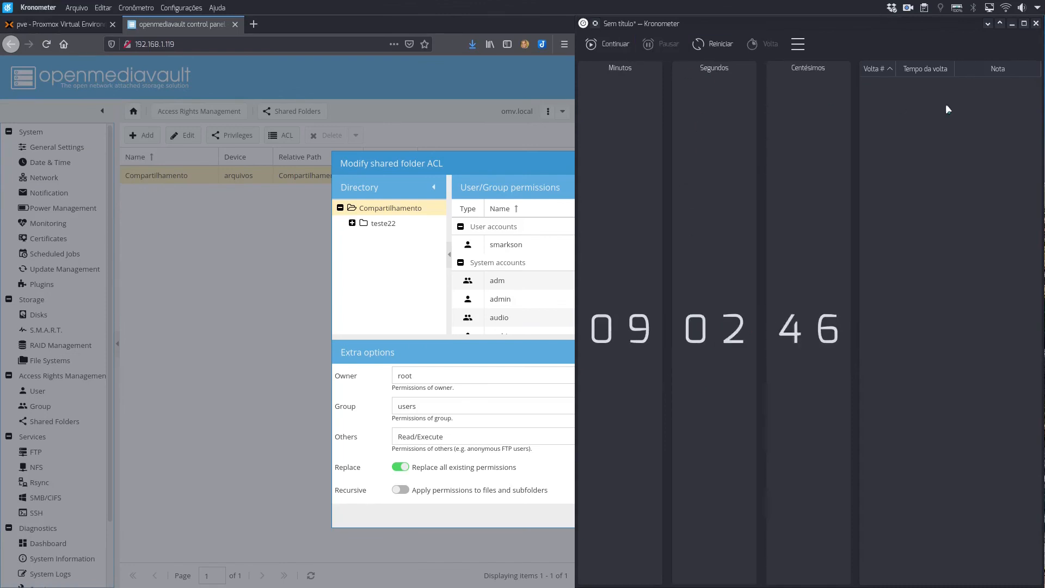
left_click(1035, 24)
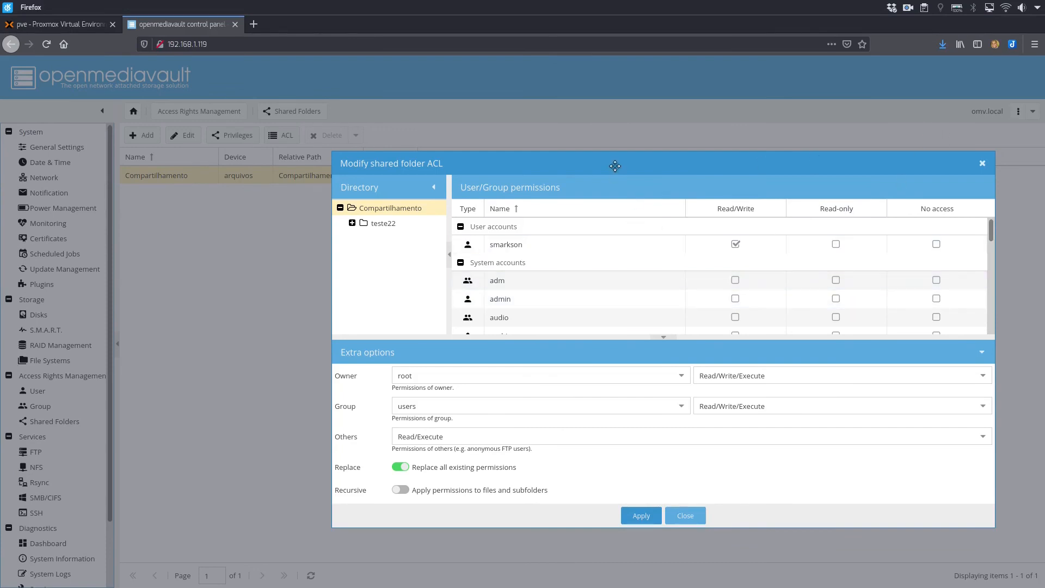
Open Dolphin, browse the SMB network shares to Compartilhamento on omv - SMB/CIFS, and authenticate with the account password.
key("super+e")
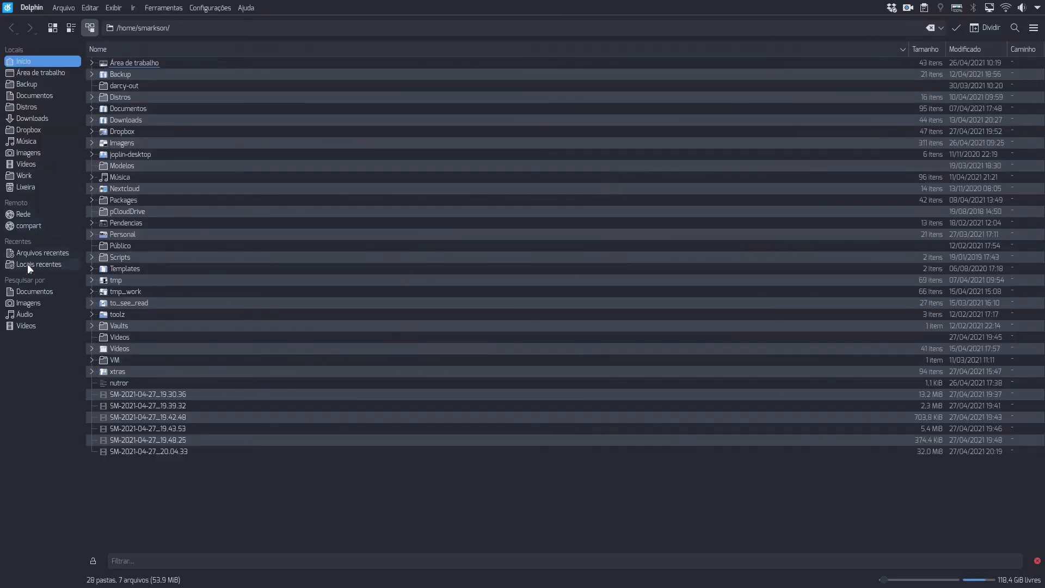
left_click(27, 215)
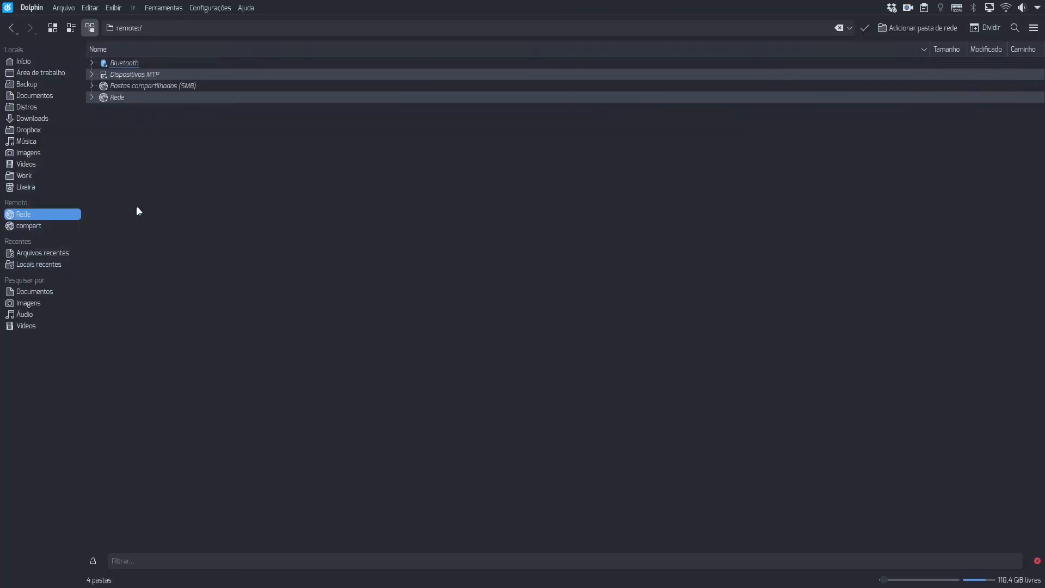
double_click(153, 86)
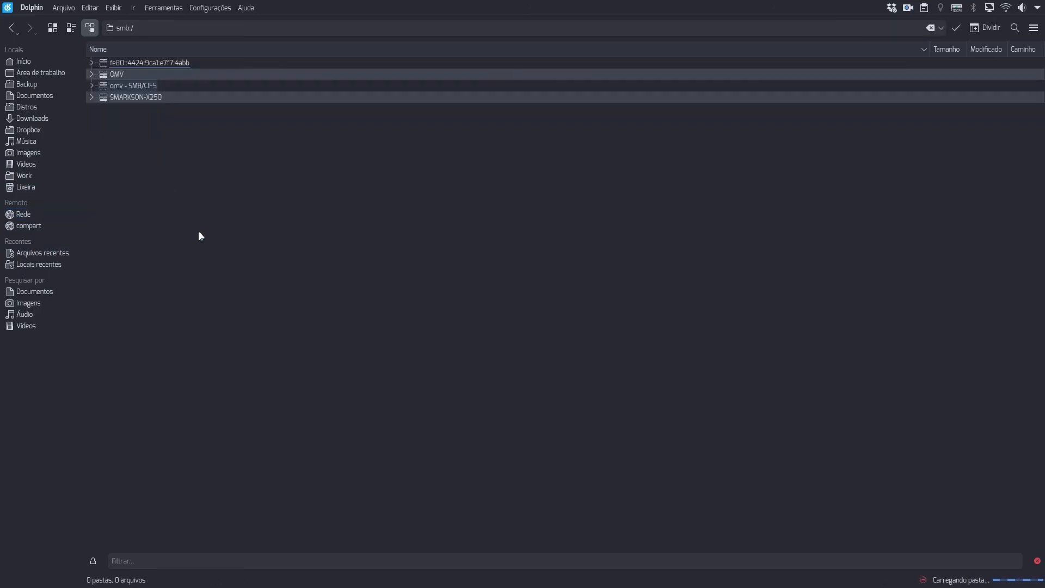
left_click(91, 85)
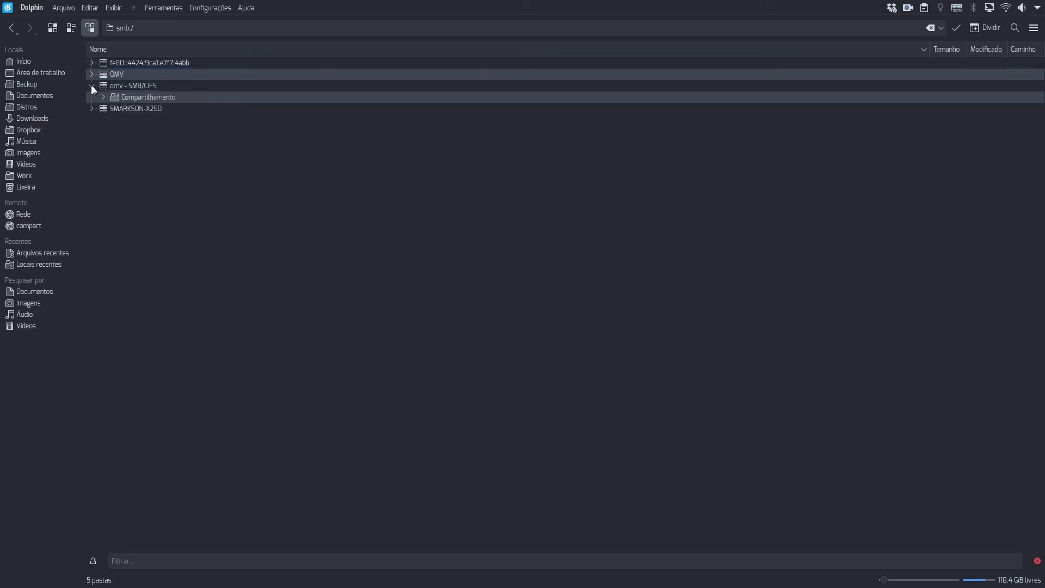
double_click(141, 98)
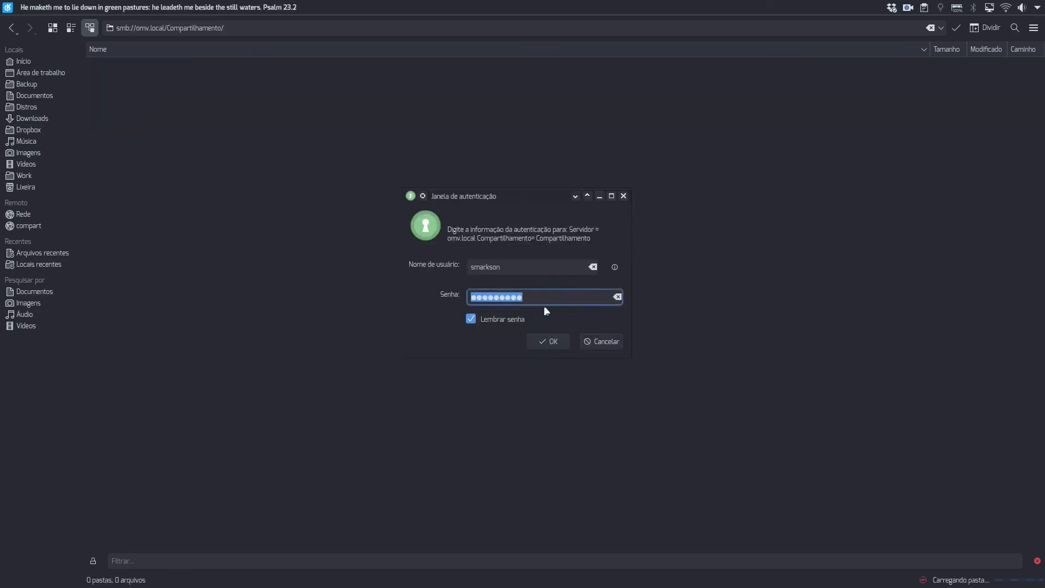
key("Return")
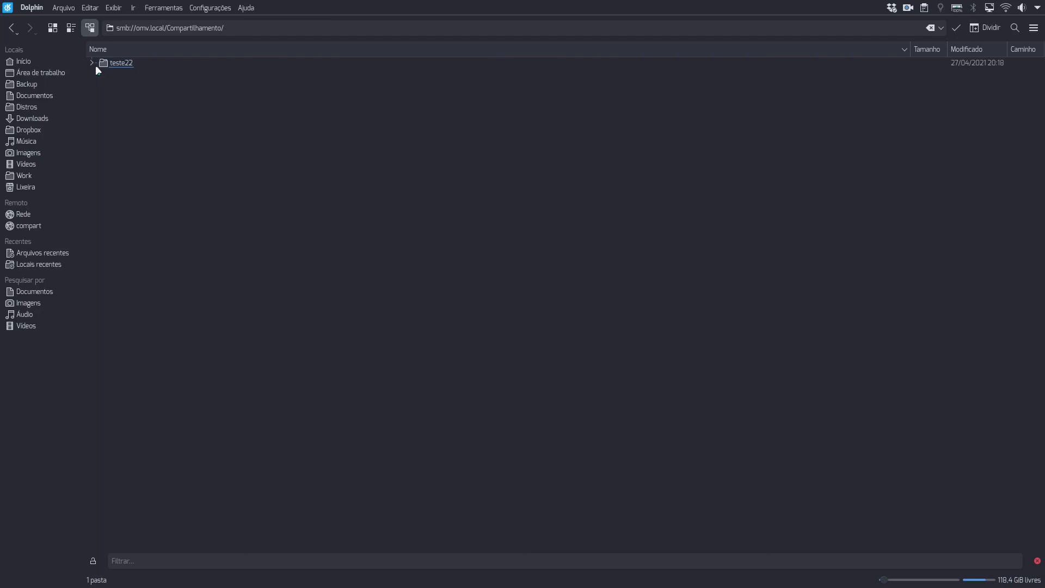
Create a folder named novo inside the share's teste22 folder.
left_click(116, 63)
right_click(184, 120)
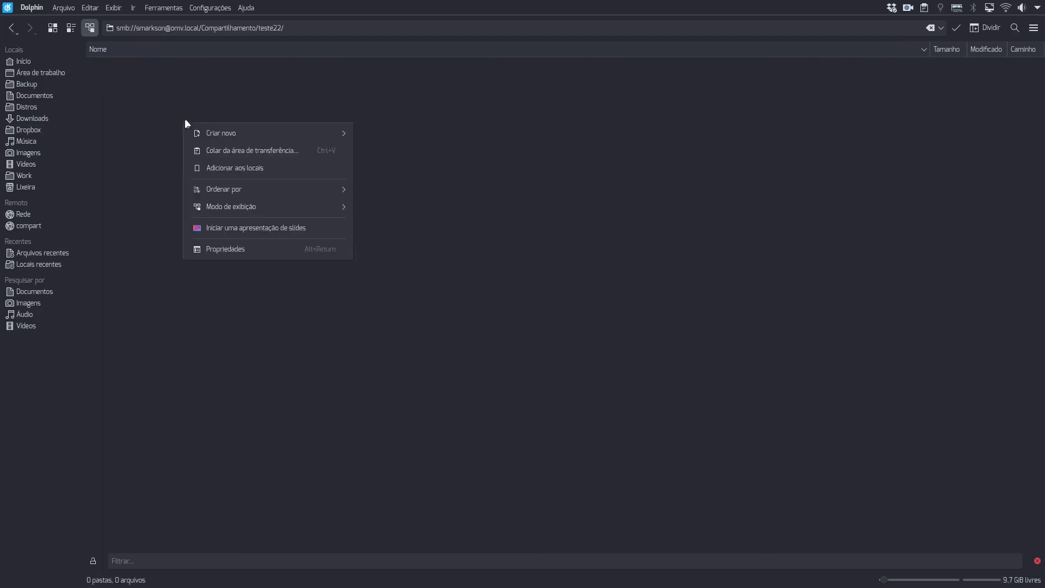
mouse_move(196, 133)
left_click(394, 133)
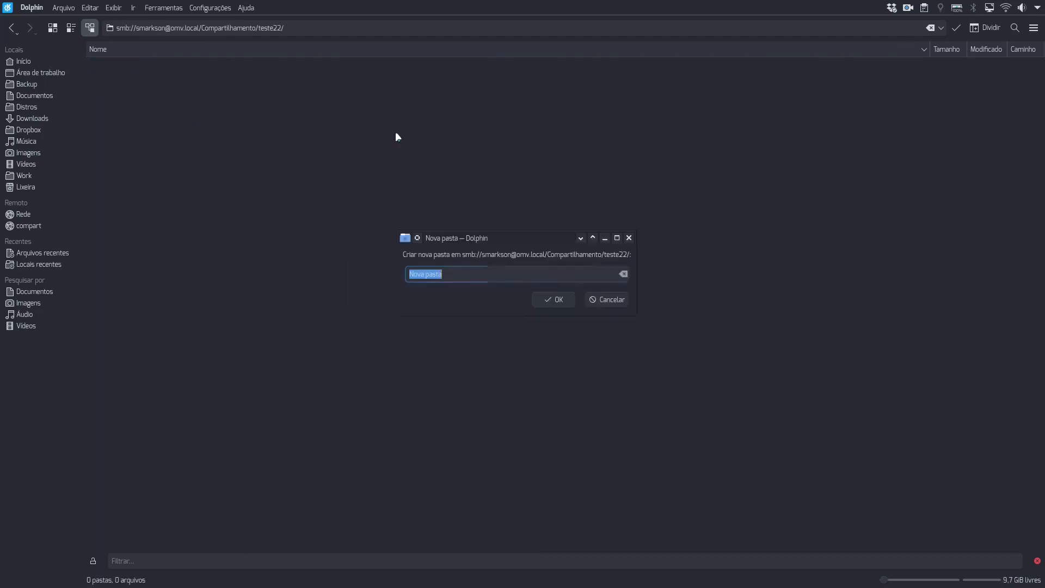
type("novo")
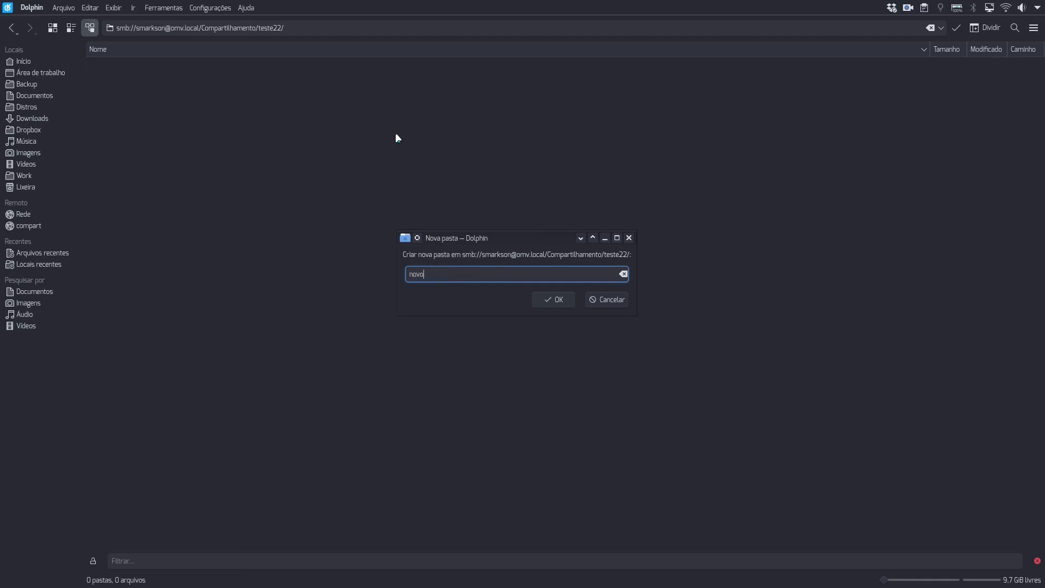
key("Return")
left_click(274, 226)
Switch to the win10 Remote Viewer window and open teste22 on drive Y: to check for the novo folder.
key("alt+Tab")
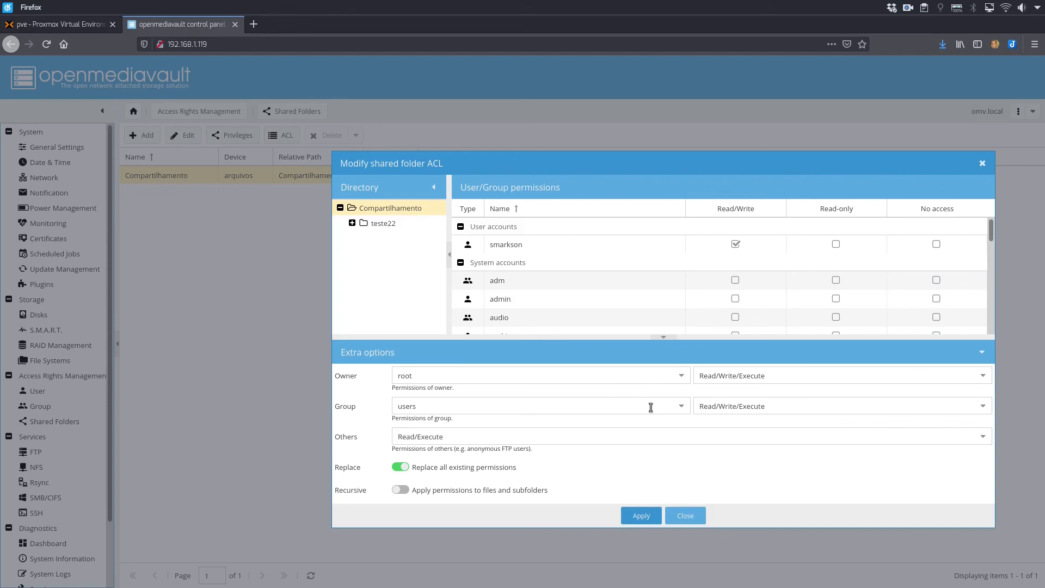
key("ctrl+F3")
key("ctrl+F2")
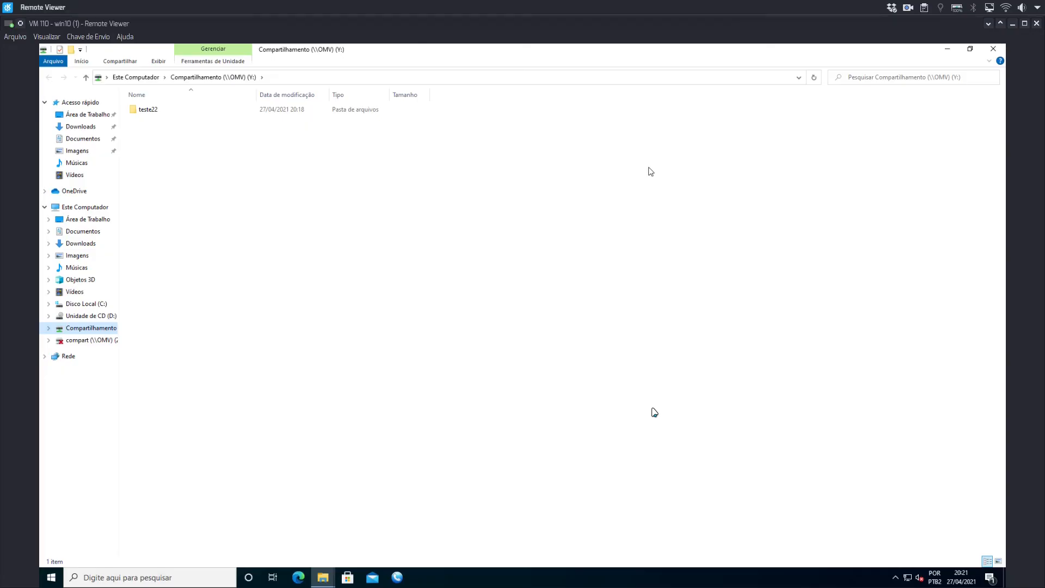
left_click(411, 297)
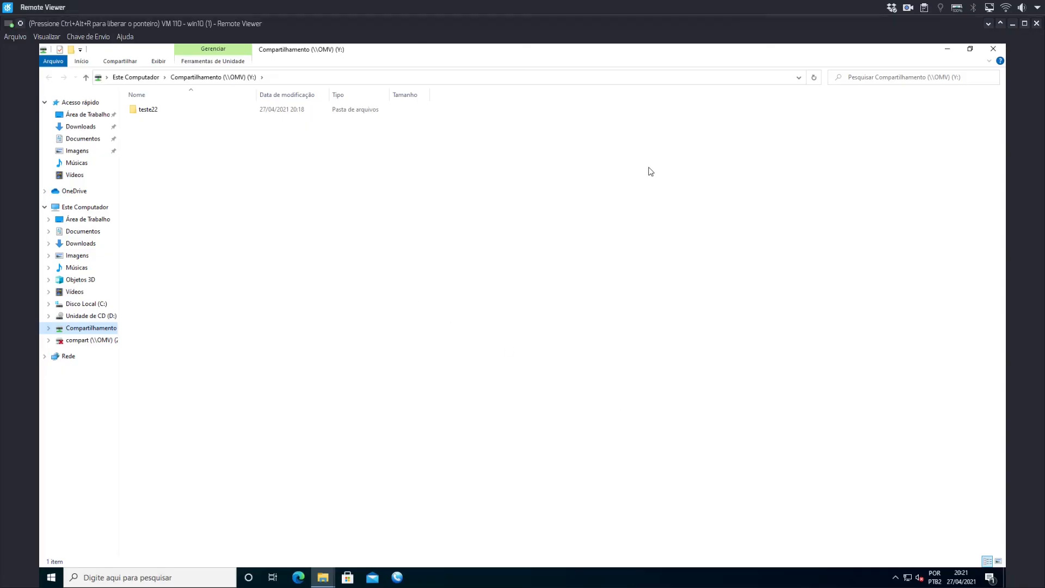
left_click(149, 110)
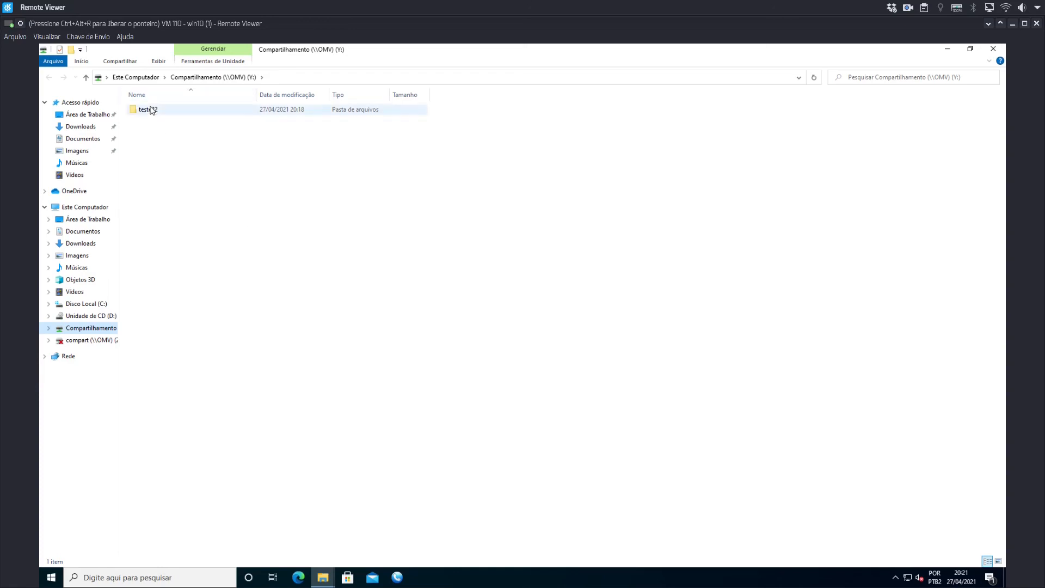
double_click(151, 109)
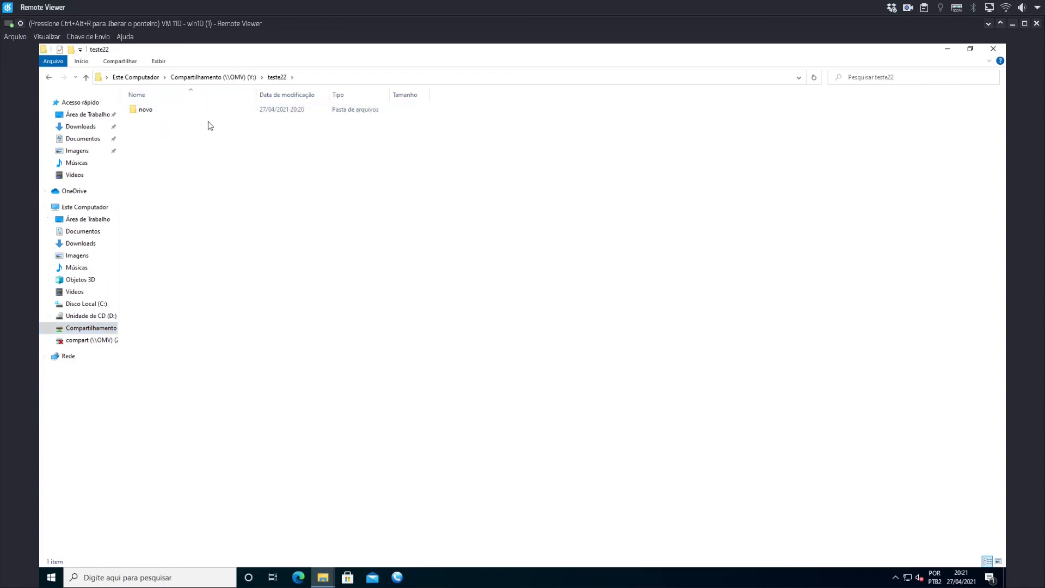
Minimize the win10 Remote Viewer window and switch back to openmediavault in Firefox.
key("ctrl+alt+r")
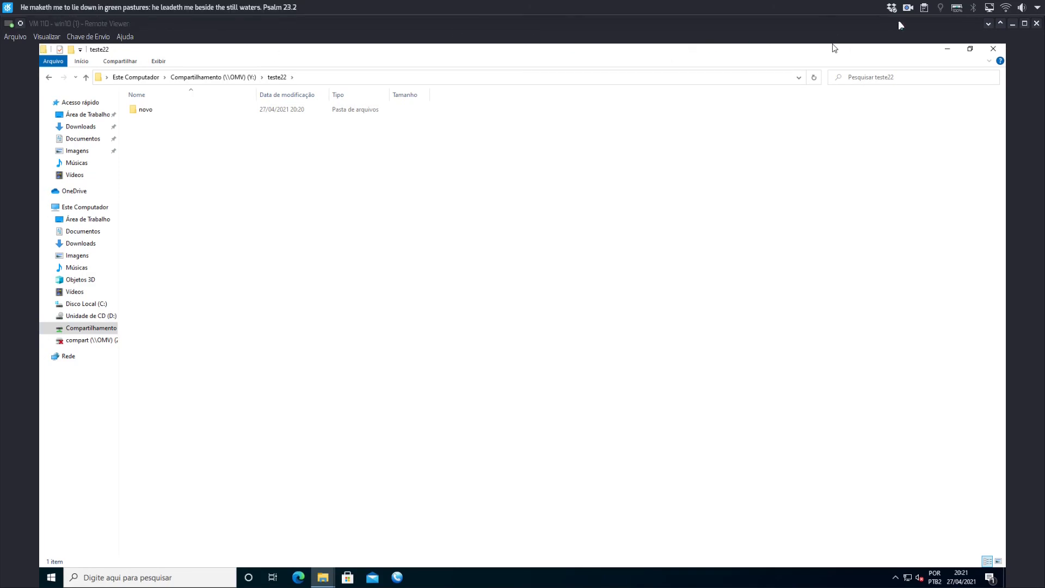
left_click(1012, 23)
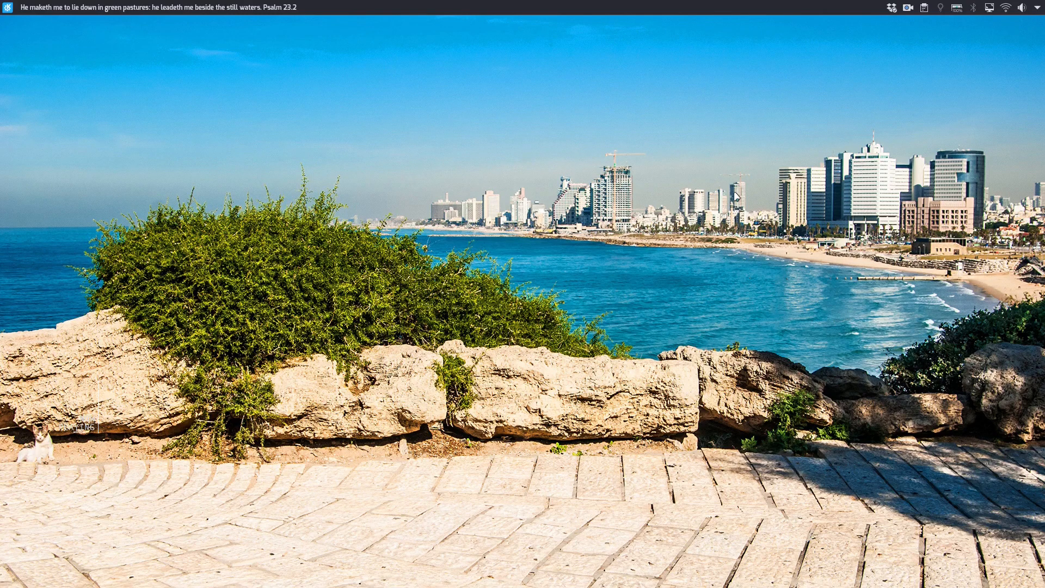
key("ctrl+F1")
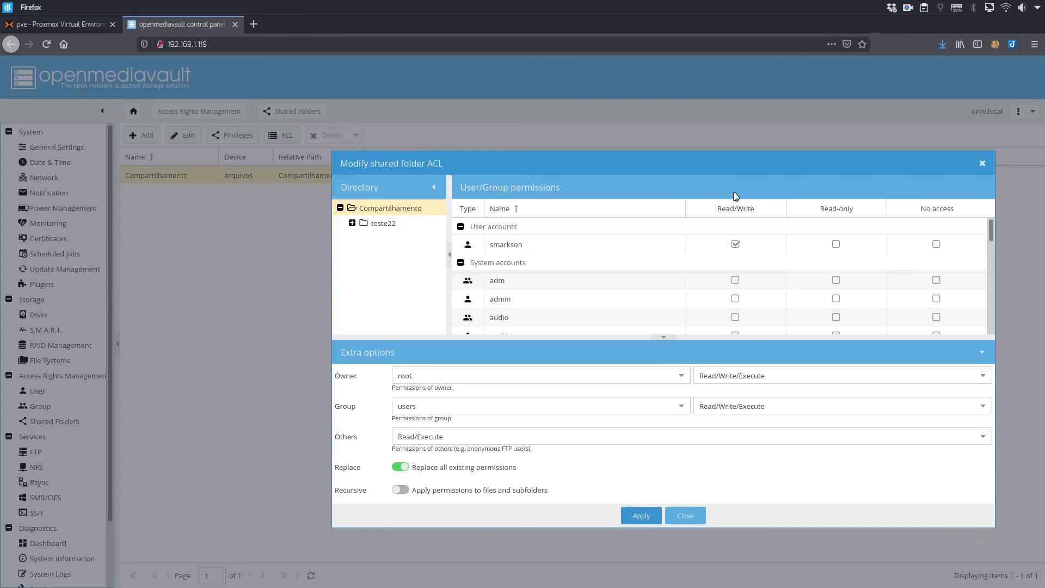